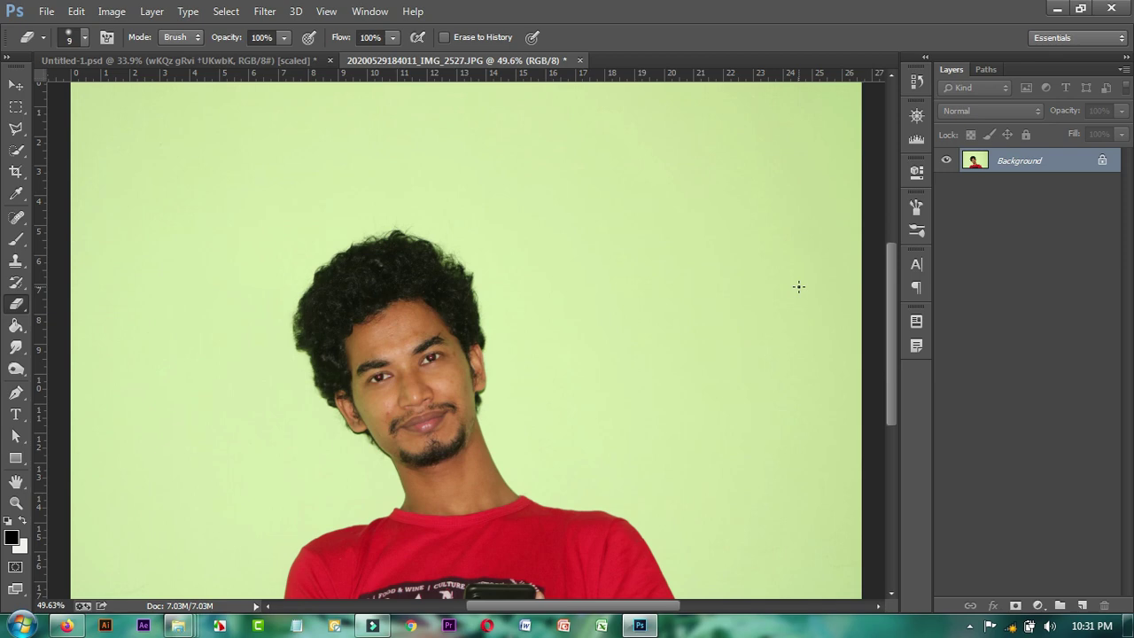
Scroll around the portrait to inspect it before editing
{"action": "scroll", "coordinate": [547, 336], "scroll_direction": "down", "scroll_amount": 3}
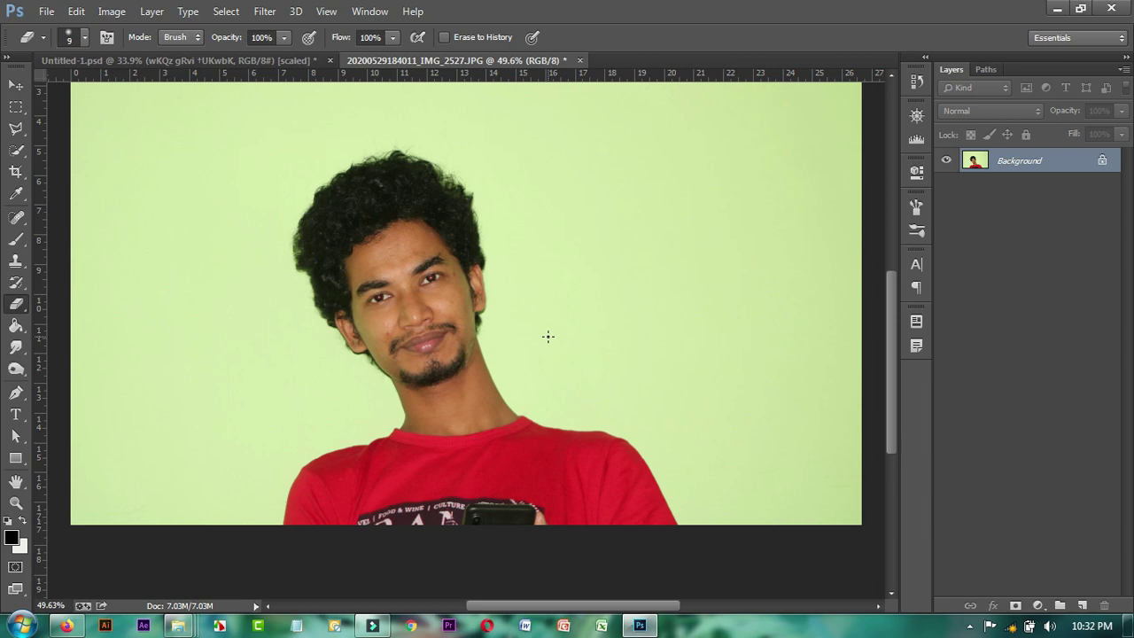
{"action": "scroll", "coordinate": [428, 316], "scroll_direction": "up", "scroll_amount": 1}
{"action": "scroll", "coordinate": [429, 316], "scroll_direction": "up", "scroll_amount": 2}
{"action": "scroll", "coordinate": [429, 316], "scroll_direction": "up", "scroll_amount": 2}
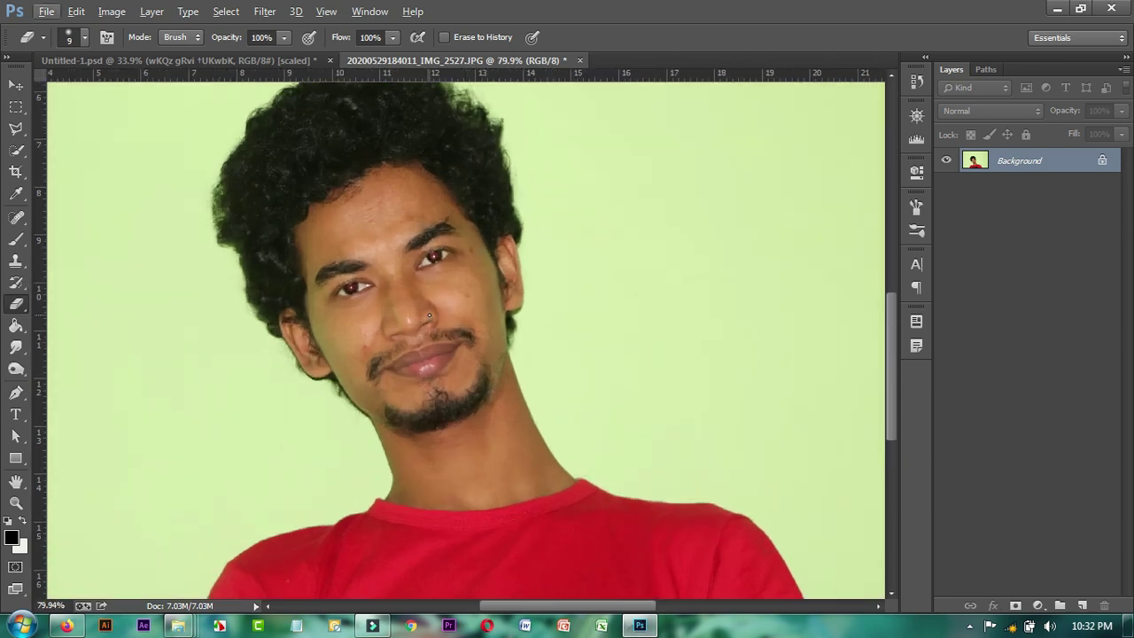
{"action": "scroll", "coordinate": [429, 315], "scroll_direction": "down", "scroll_amount": 6}
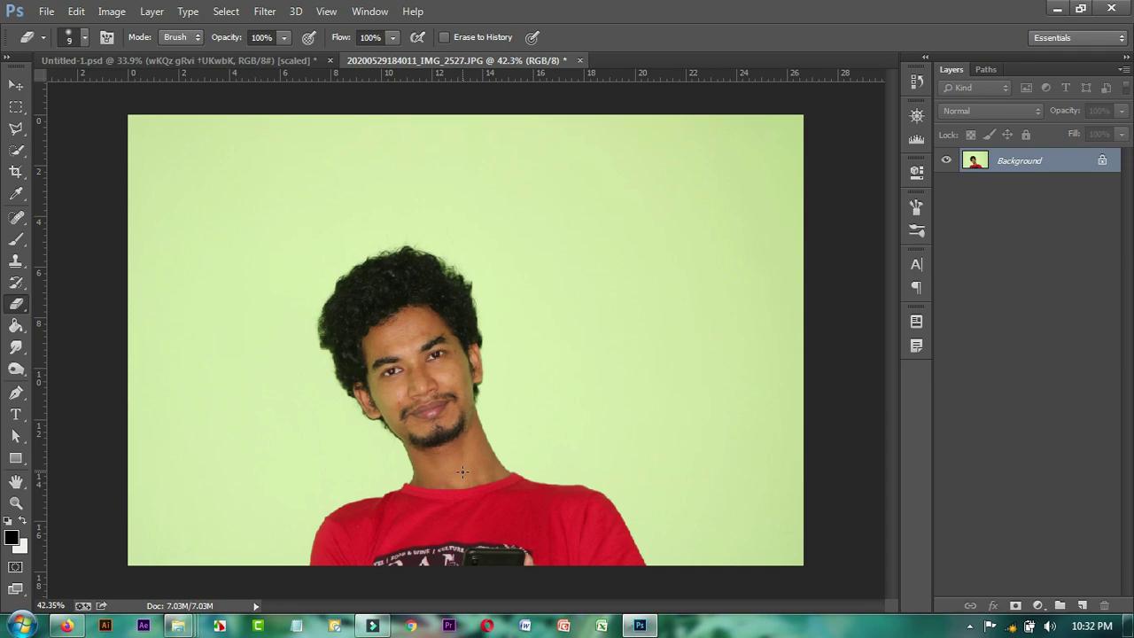
{"action": "scroll", "coordinate": [443, 443], "scroll_direction": "up", "scroll_amount": 2}
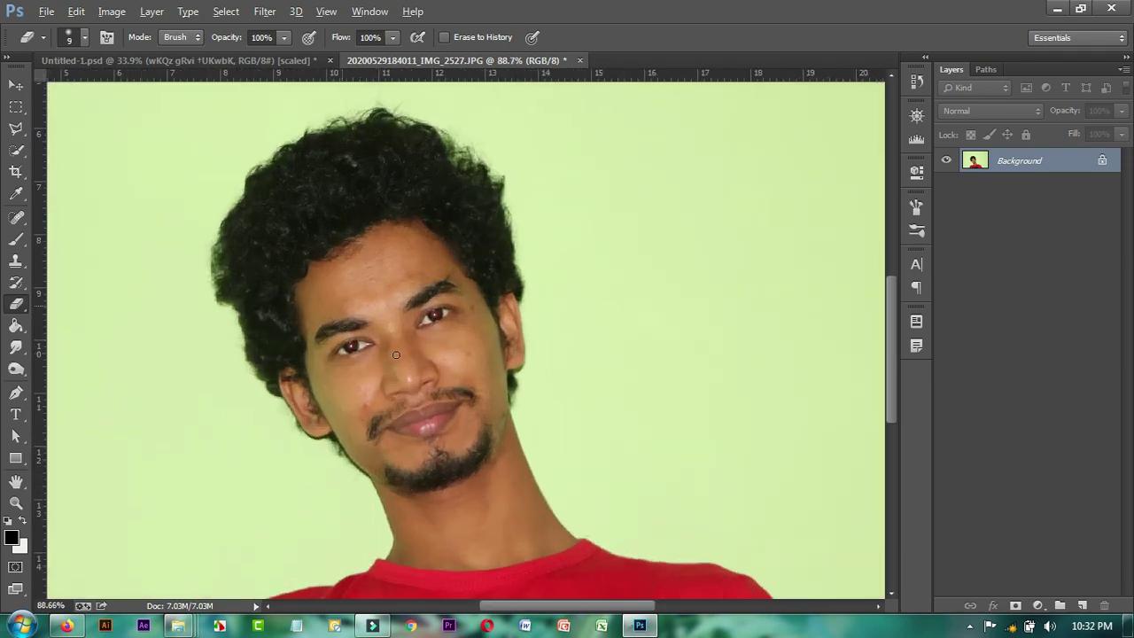
{"action": "scroll", "coordinate": [416, 390], "scroll_direction": "up", "scroll_amount": 2}
{"action": "scroll", "coordinate": [396, 355], "scroll_direction": "up", "scroll_amount": 1}
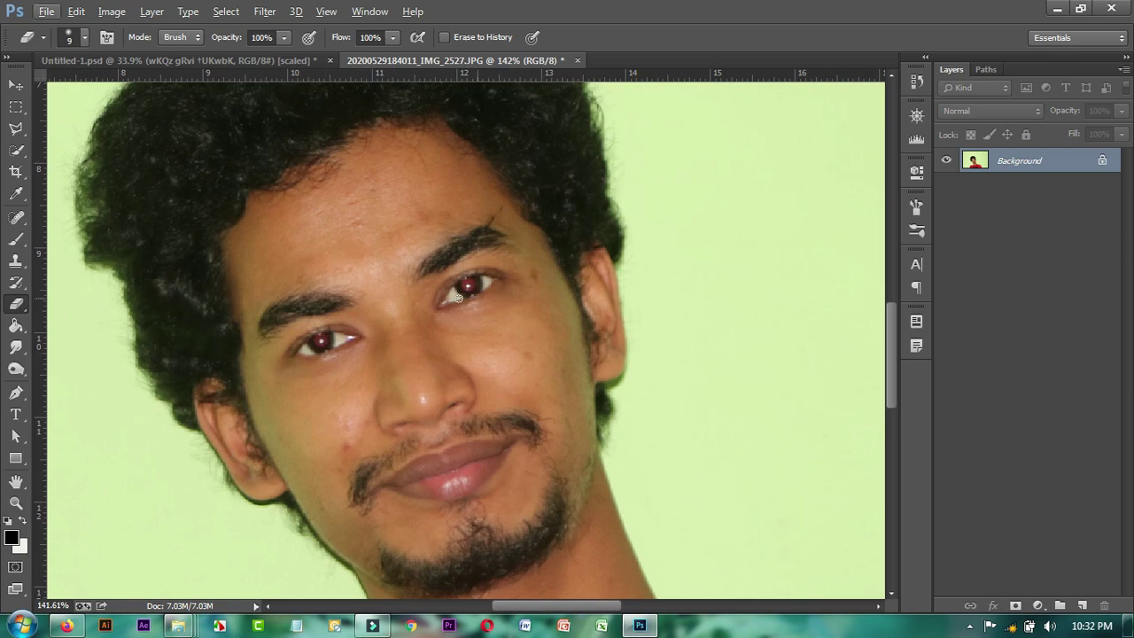
{"action": "scroll", "coordinate": [458, 301], "scroll_direction": "up", "scroll_amount": 2}
{"action": "scroll", "coordinate": [455, 309], "scroll_direction": "down", "scroll_amount": 1}
{"action": "scroll", "coordinate": [455, 310], "scroll_direction": "down", "scroll_amount": 3}
{"action": "scroll", "coordinate": [461, 335], "scroll_direction": "down", "scroll_amount": 1}
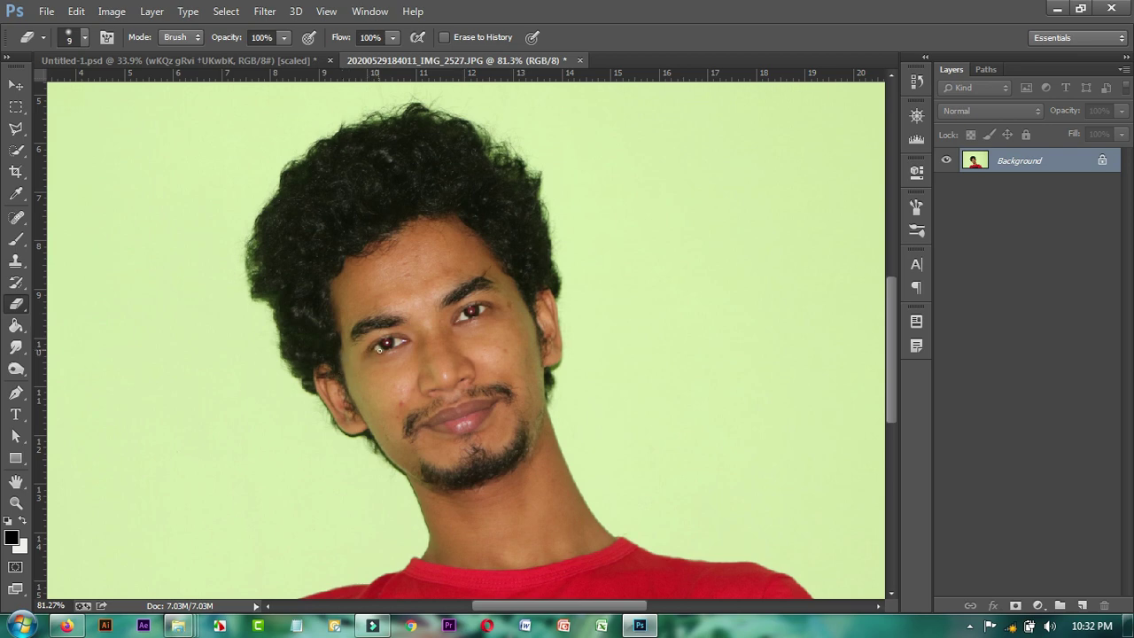
{"action": "scroll", "coordinate": [481, 361], "scroll_direction": "down", "scroll_amount": 3}
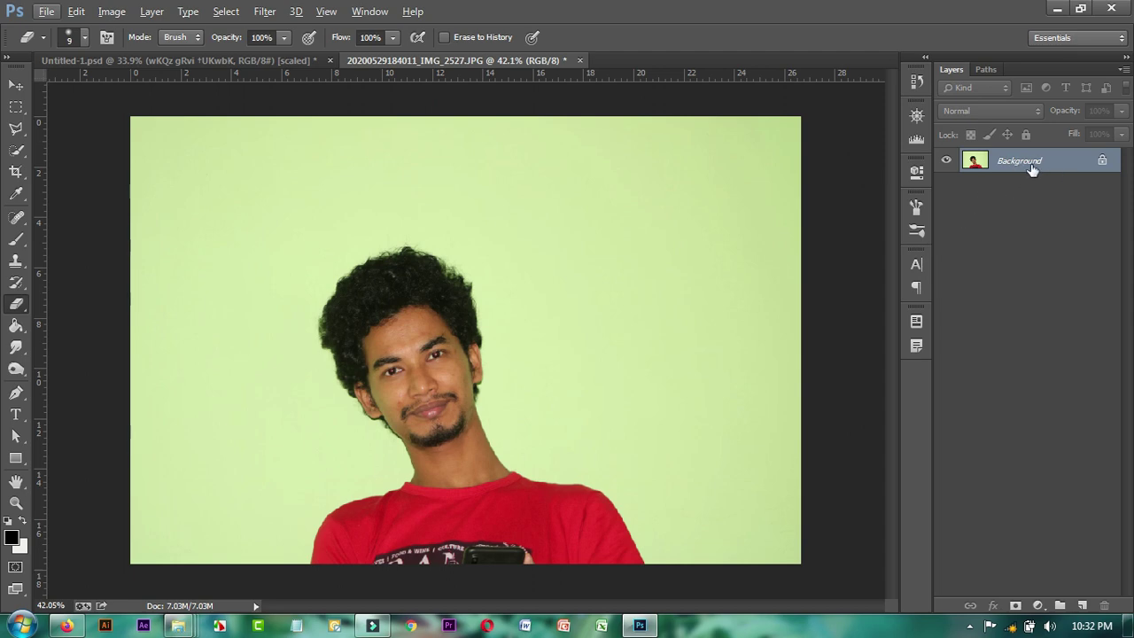
Duplicate the Background layer into Layer 1 with Ctrl+J
{"action": "left_click_drag", "start_coordinate": [1032, 169], "coordinate": [1032, 165]}
{"action": "key", "text": "ctrl+j"}
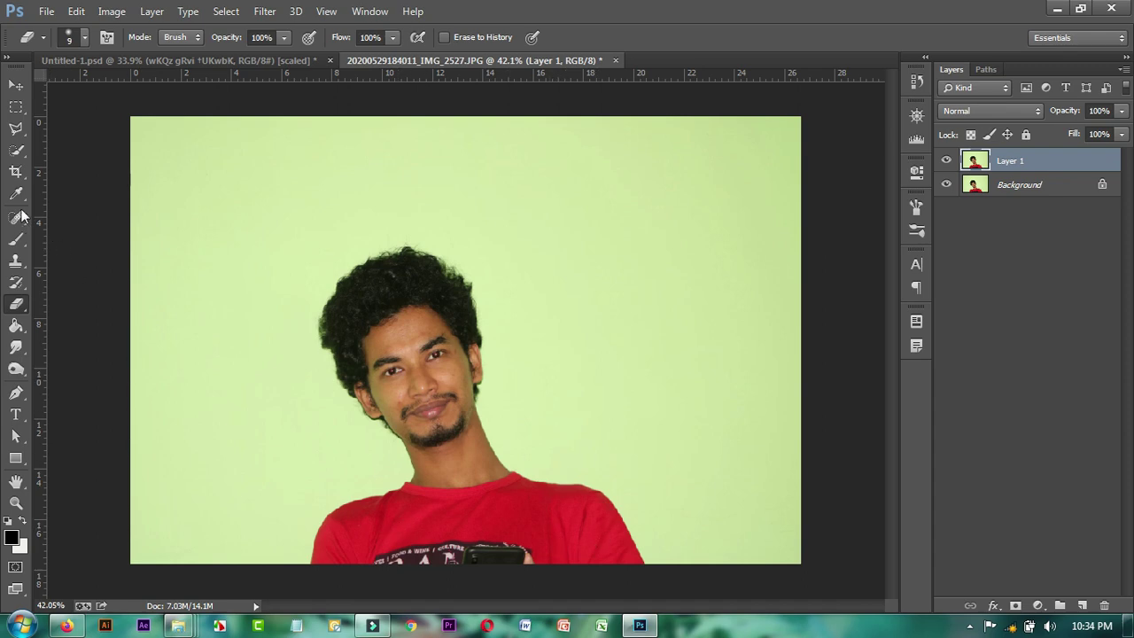
{"action": "left_click", "coordinate": [19, 175]}
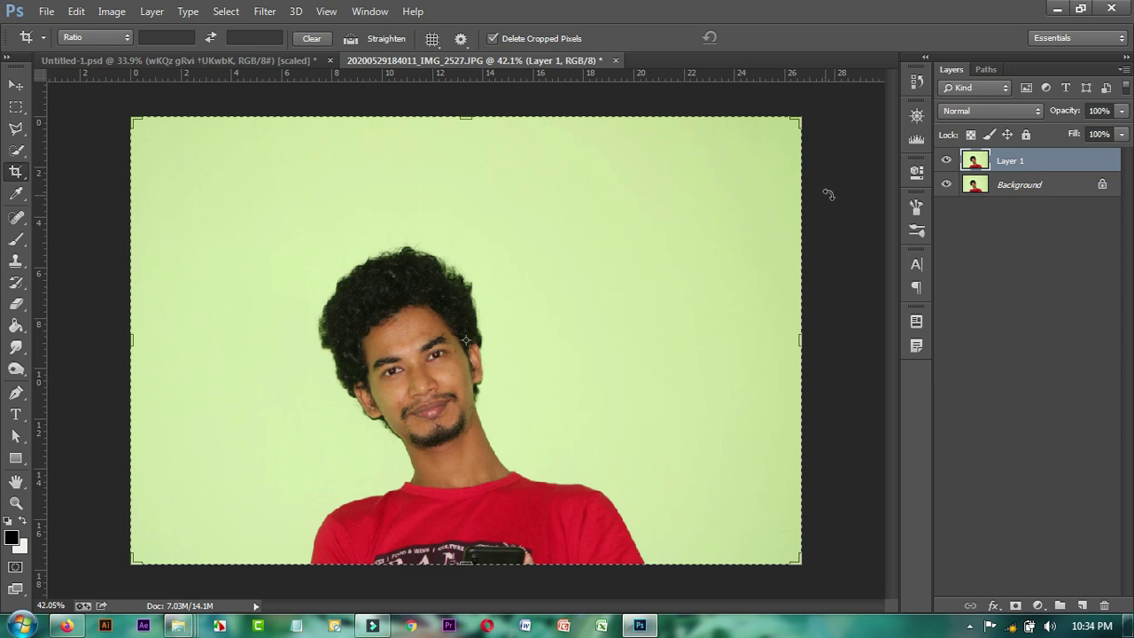
Rotate the crop about 19° so the head stands upright
{"action": "left_click_drag", "start_coordinate": [829, 194], "coordinate": [848, 333]}
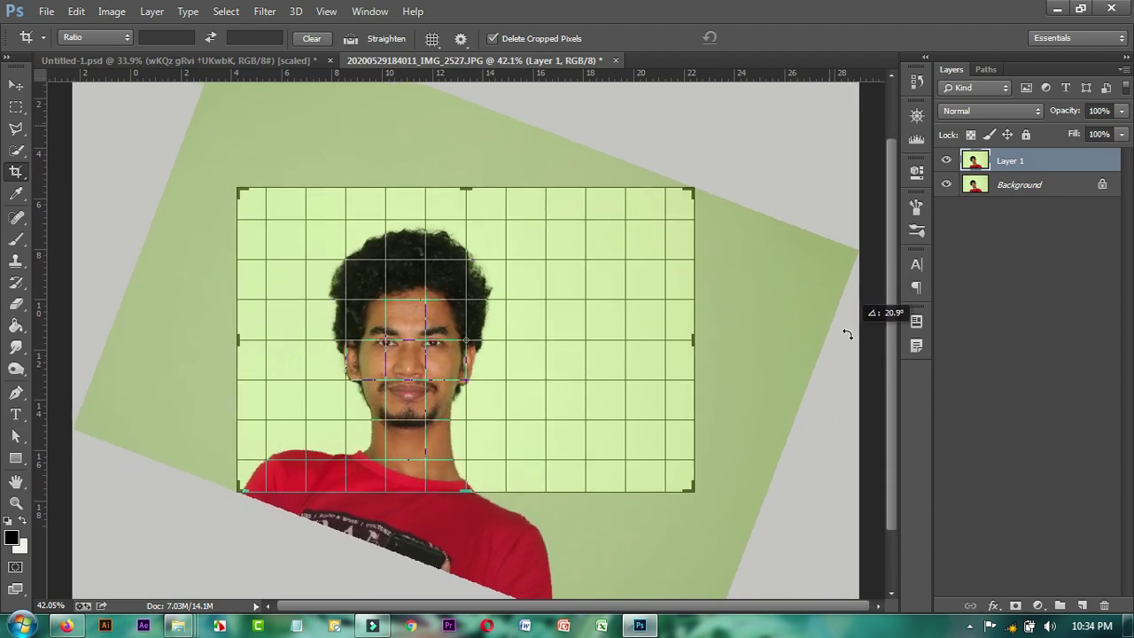
{"action": "left_click_drag", "start_coordinate": [848, 333], "coordinate": [850, 335]}
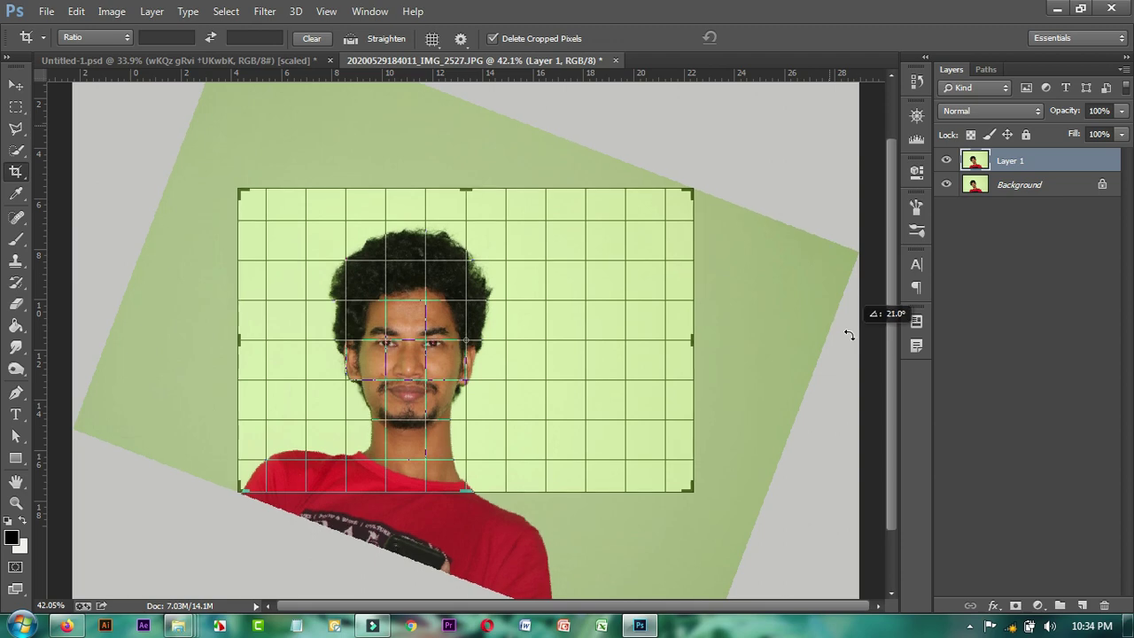
{"action": "left_click_drag", "start_coordinate": [849, 334], "coordinate": [851, 325]}
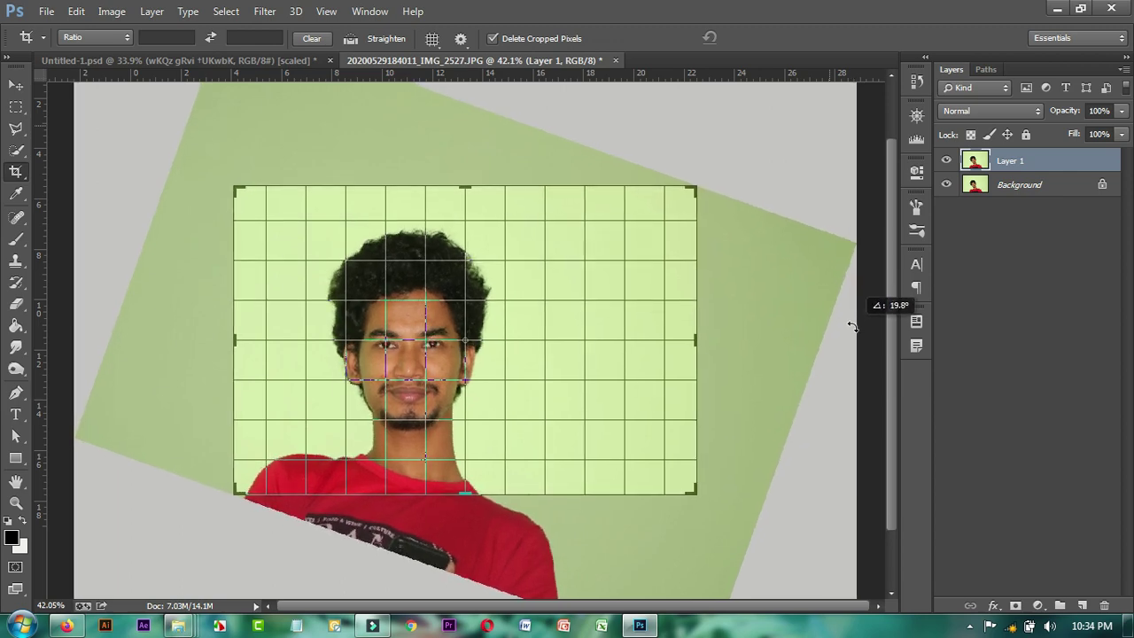
{"action": "left_click_drag", "start_coordinate": [850, 325], "coordinate": [858, 323]}
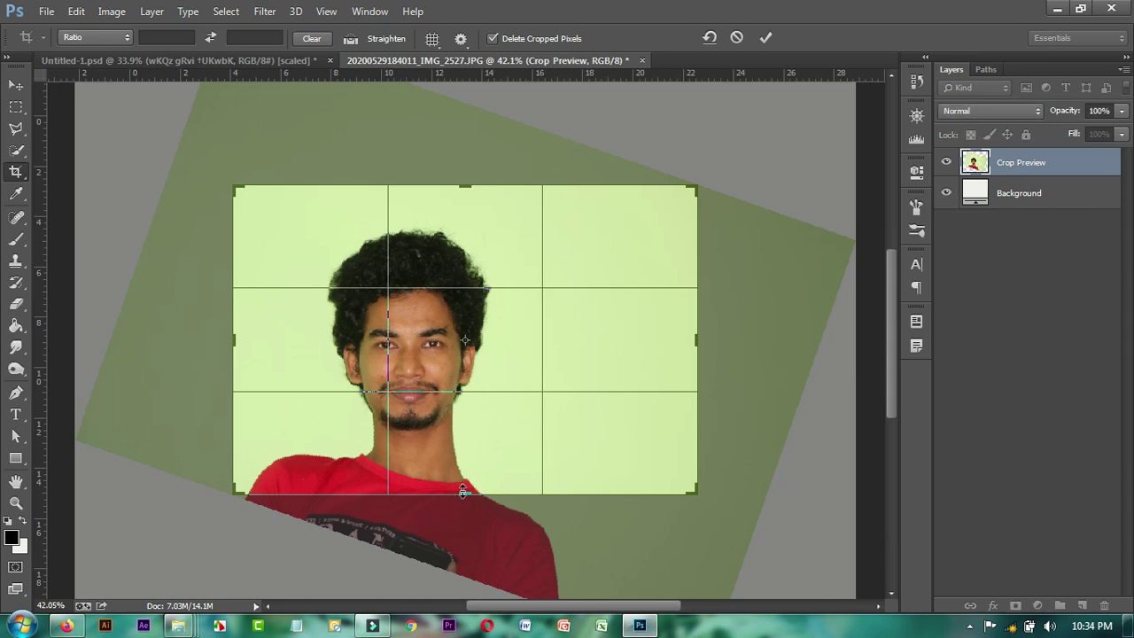
Extend the crop edges outward on all four sides and commit the rotated crop
{"action": "left_click_drag", "start_coordinate": [465, 493], "coordinate": [470, 557]}
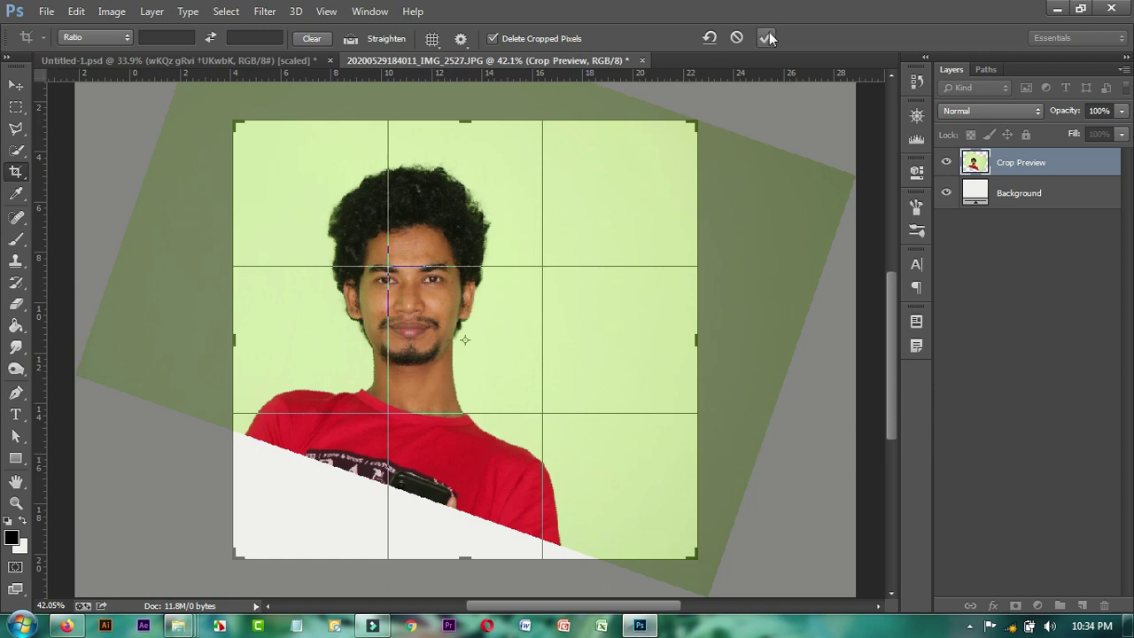
{"action": "left_click_drag", "start_coordinate": [236, 337], "coordinate": [177, 337]}
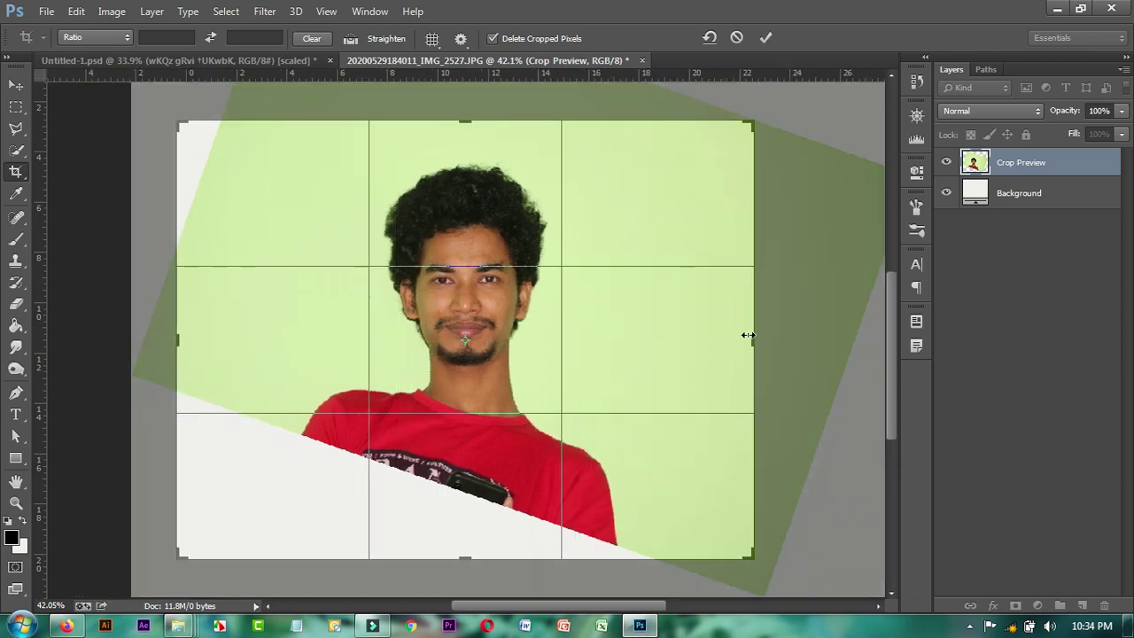
{"action": "left_click_drag", "start_coordinate": [752, 339], "coordinate": [789, 340]}
{"action": "left_click_drag", "start_coordinate": [466, 122], "coordinate": [467, 95]}
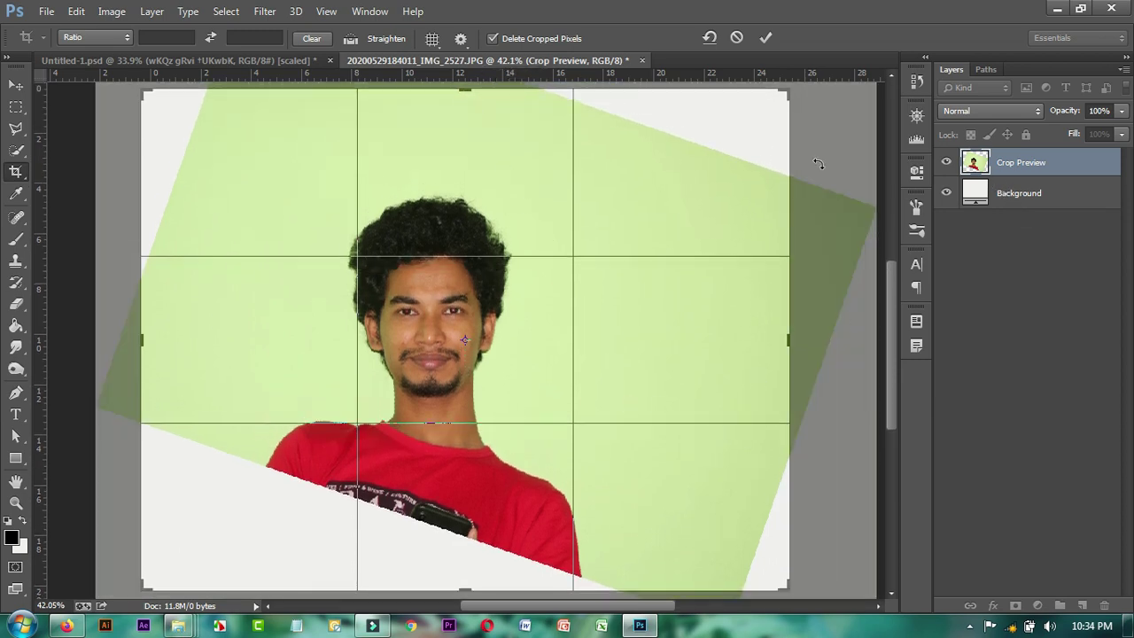
{"action": "left_click", "coordinate": [764, 39]}
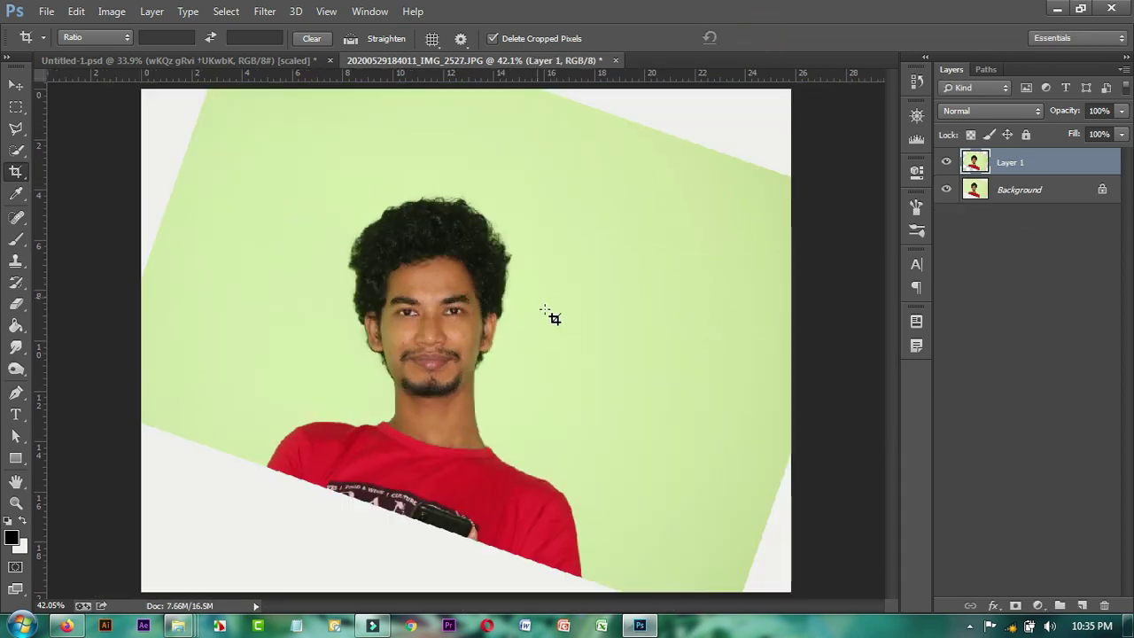
{"action": "scroll", "coordinate": [532, 337], "scroll_direction": "down", "scroll_amount": 3}
Trace a closed Pen path around the red shirt over shoulders and collar
{"action": "key", "text": "ctrl+0"}
{"action": "key", "text": "p"}
{"action": "scroll", "coordinate": [425, 386], "scroll_direction": "down", "scroll_amount": 2}
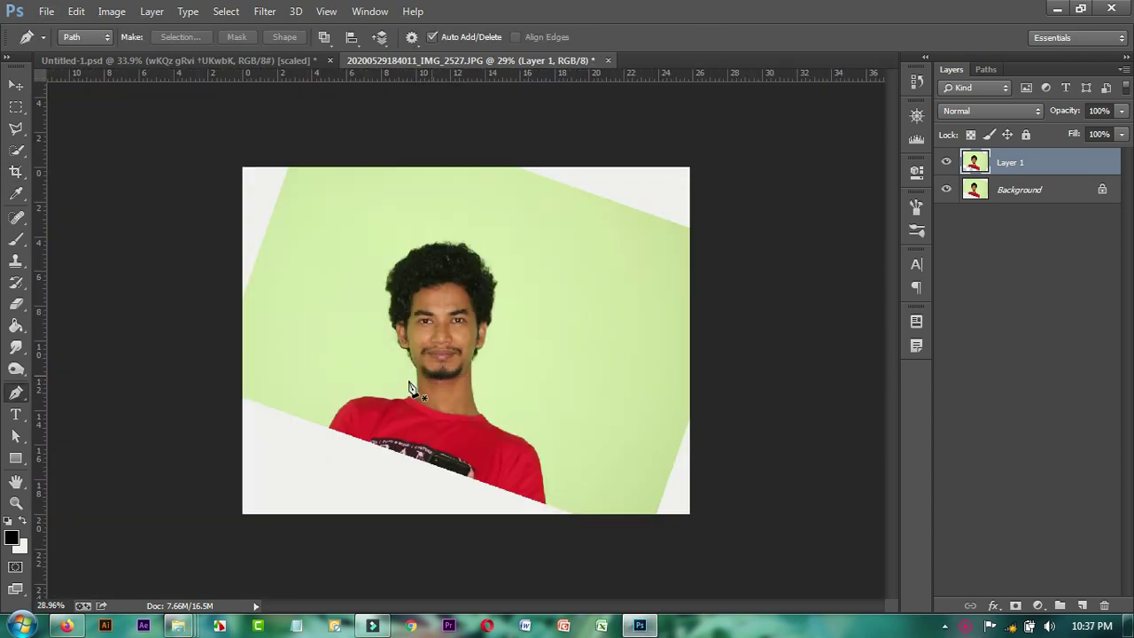
{"action": "scroll", "coordinate": [416, 377], "scroll_direction": "up", "scroll_amount": 2}
{"action": "scroll", "coordinate": [407, 293], "scroll_direction": "up", "scroll_amount": 1}
{"action": "scroll", "coordinate": [430, 447], "scroll_direction": "down", "scroll_amount": 3}
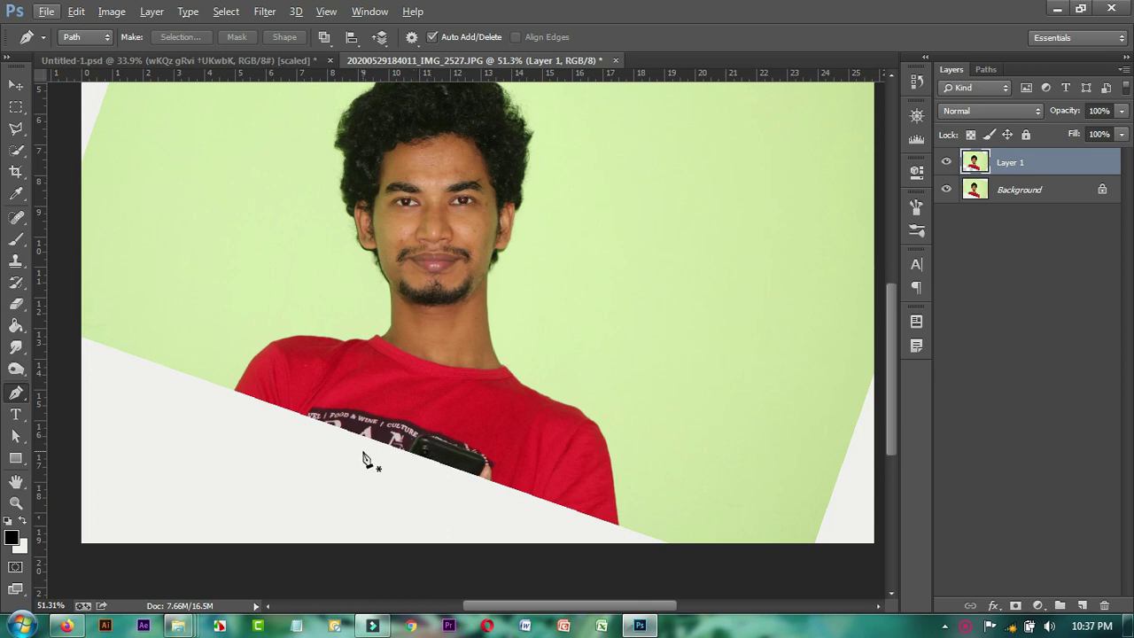
{"action": "left_click", "coordinate": [233, 392]}
{"action": "left_click_drag", "start_coordinate": [293, 337], "coordinate": [328, 336]}
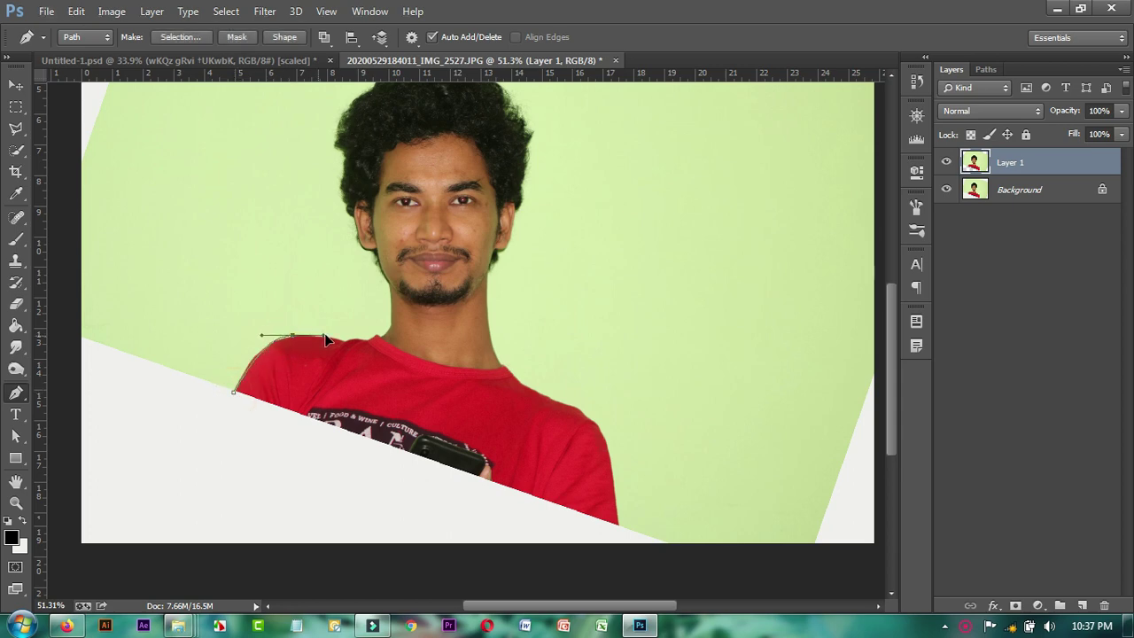
{"action": "left_click", "coordinate": [380, 339]}
{"action": "left_click", "coordinate": [455, 367]}
{"action": "left_click", "coordinate": [503, 367]}
{"action": "left_click", "coordinate": [591, 412]}
{"action": "left_click_drag", "start_coordinate": [616, 526], "coordinate": [601, 532]}
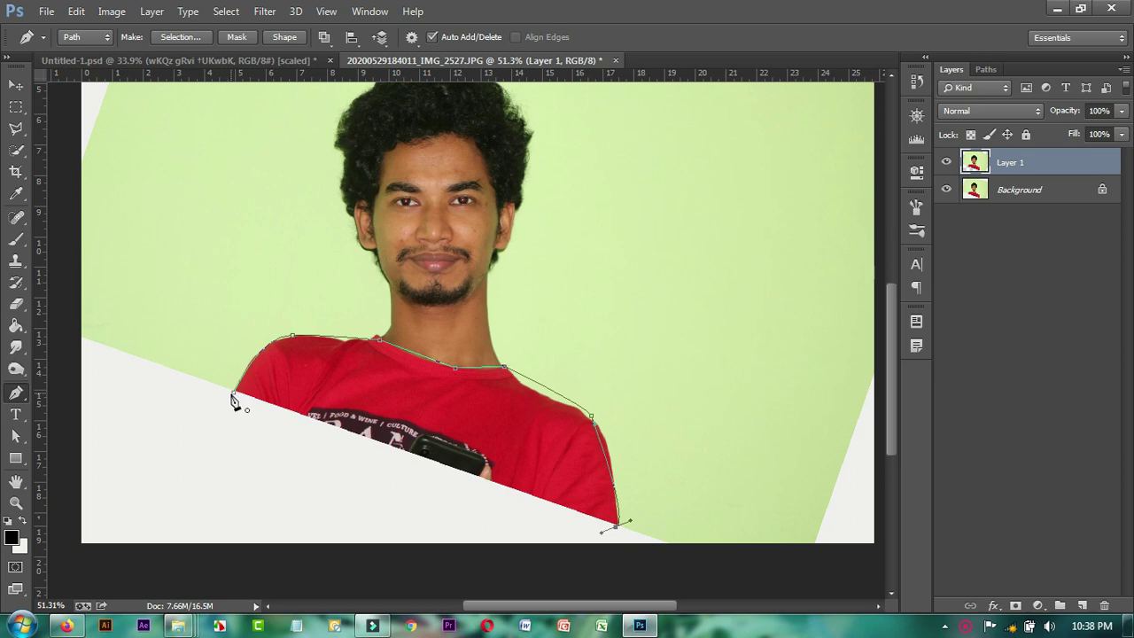
{"action": "left_click_drag", "start_coordinate": [235, 396], "coordinate": [236, 342]}
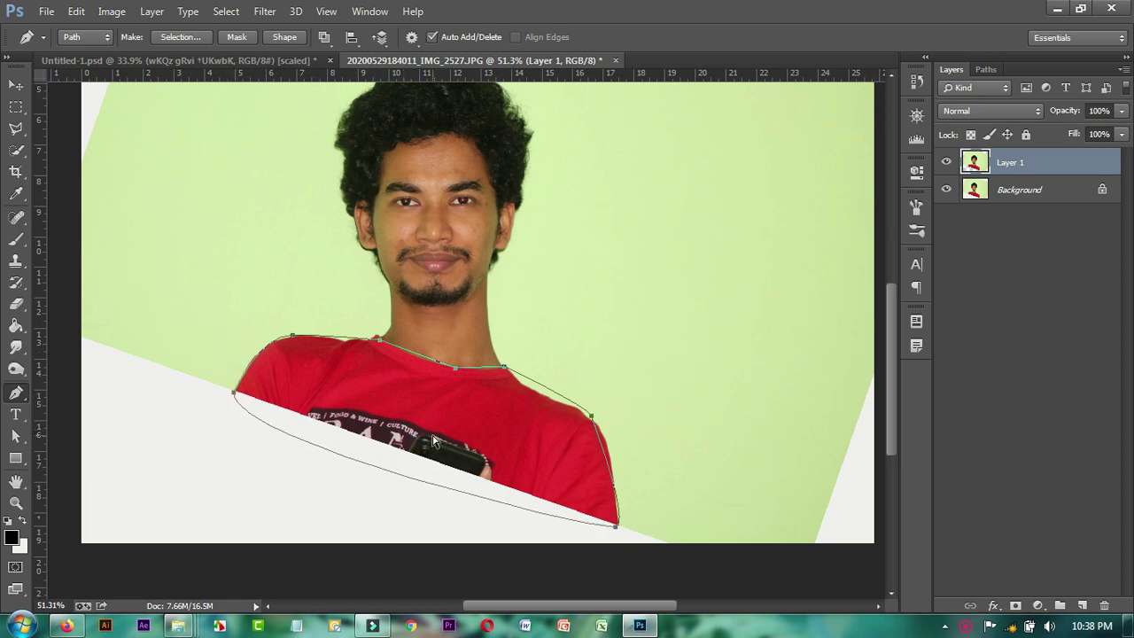
Convert the path to a selection, cut the shirt from Layer 1, and hide the Background
{"action": "key", "text": "ctrl+Return"}
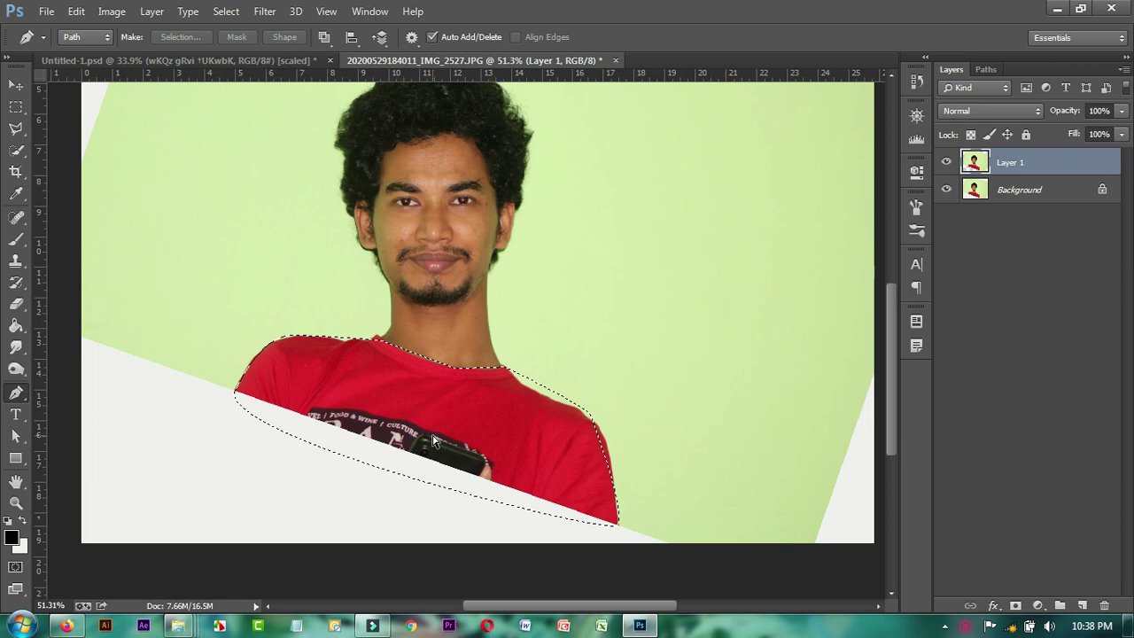
{"action": "key", "text": "ctrl+x"}
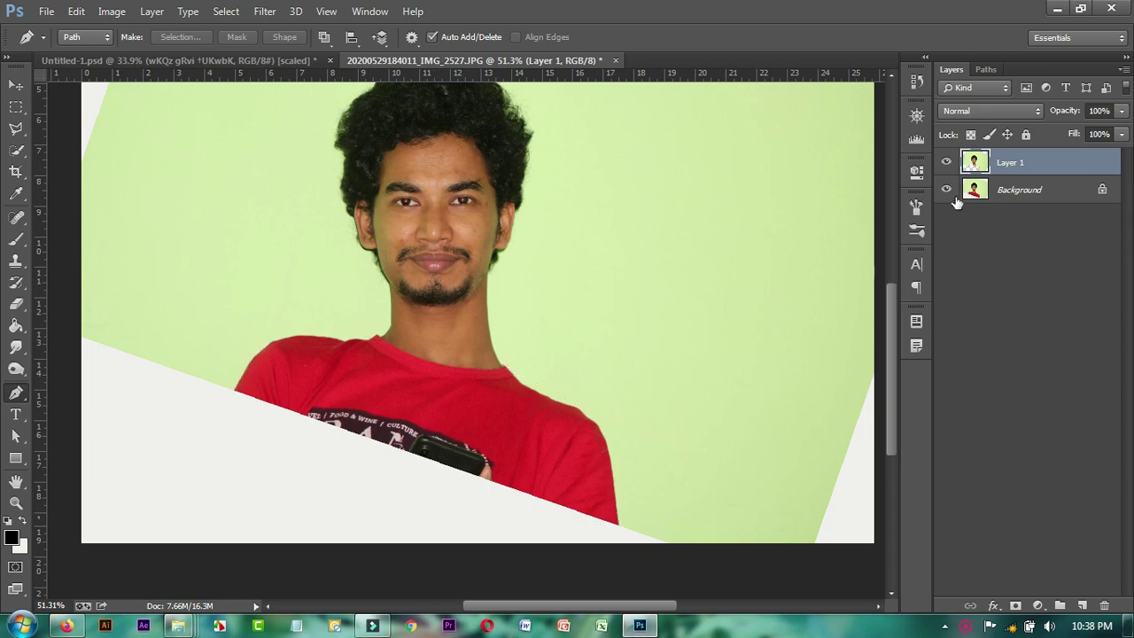
{"action": "left_click", "coordinate": [946, 189]}
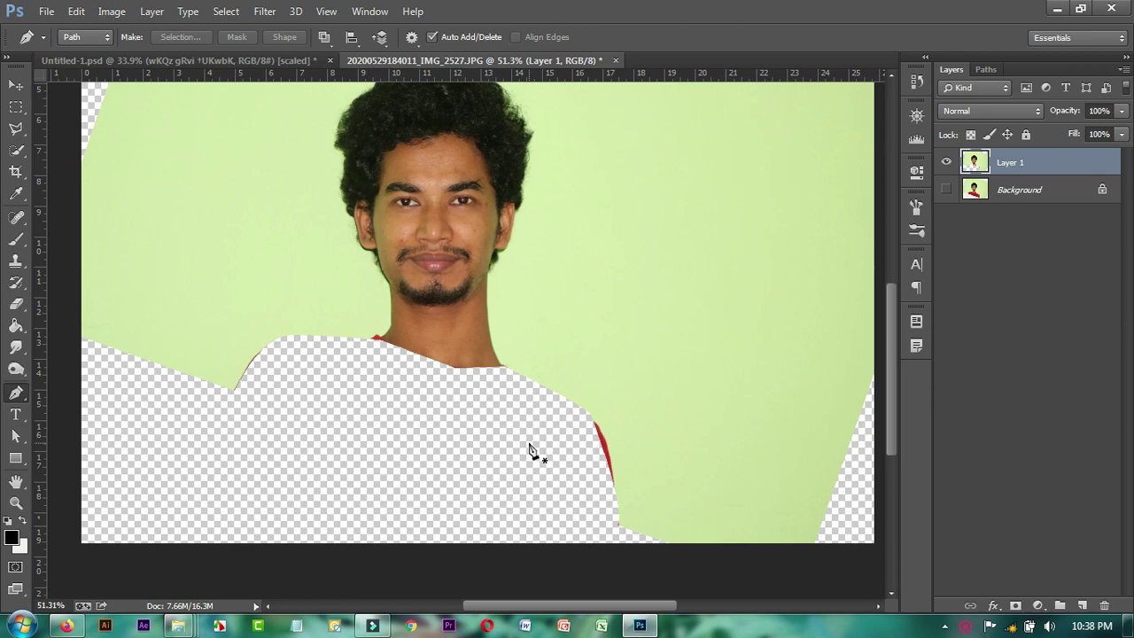
Paste the shirt as Layer 2, then move and tilt it under the neck
{"action": "key", "text": "ctrl+v"}
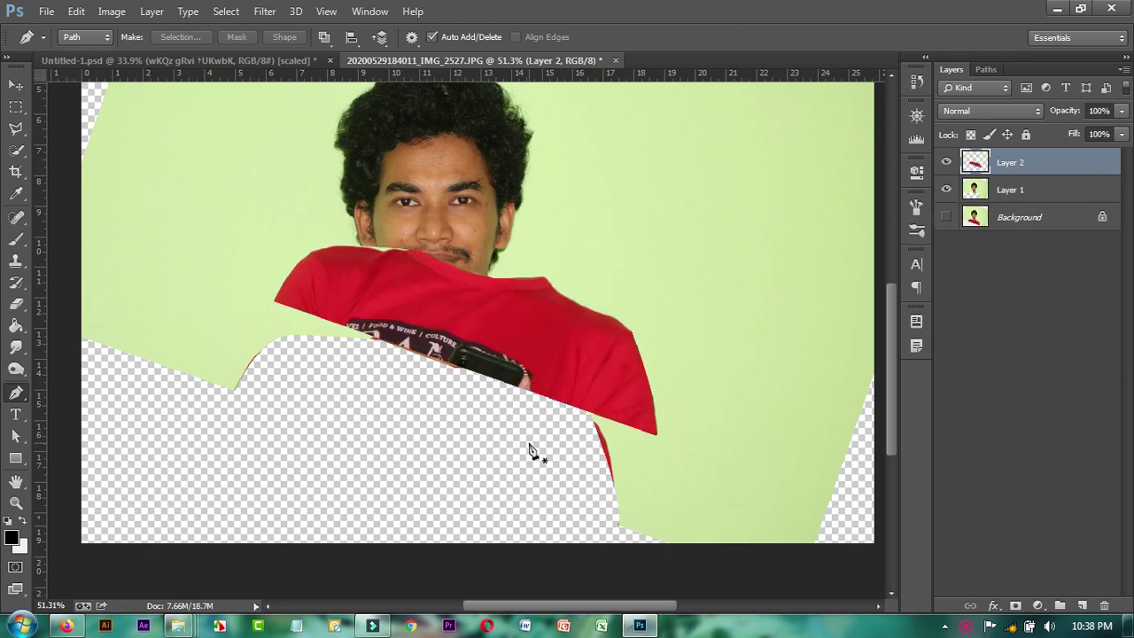
{"action": "left_click", "coordinate": [16, 86]}
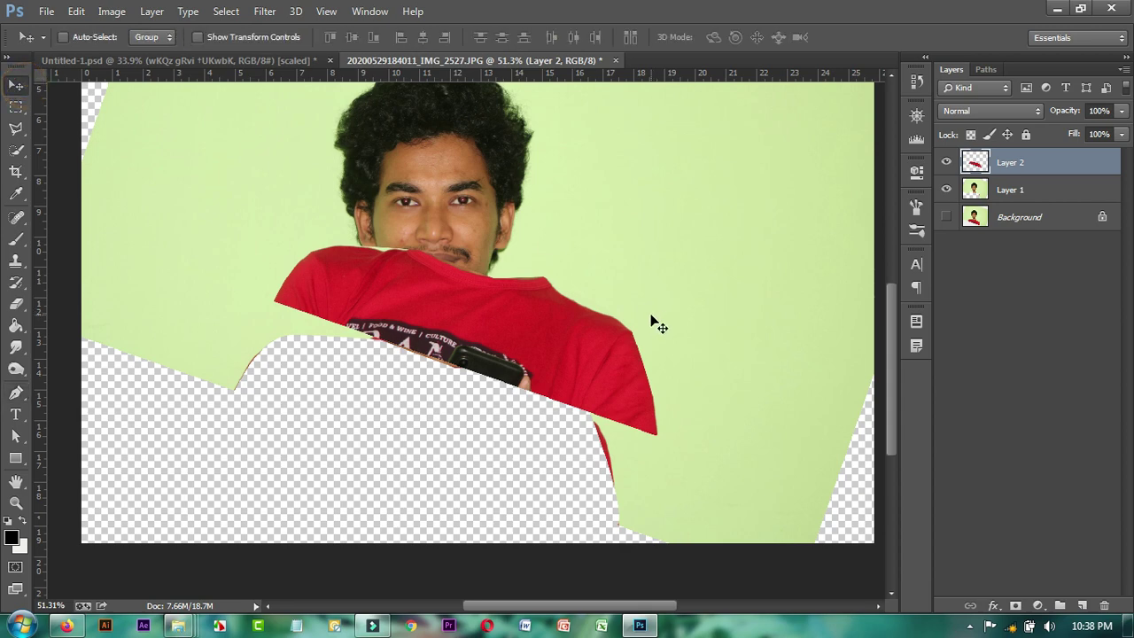
{"action": "key", "text": "ctrl+t"}
{"action": "left_click_drag", "start_coordinate": [567, 328], "coordinate": [535, 422]}
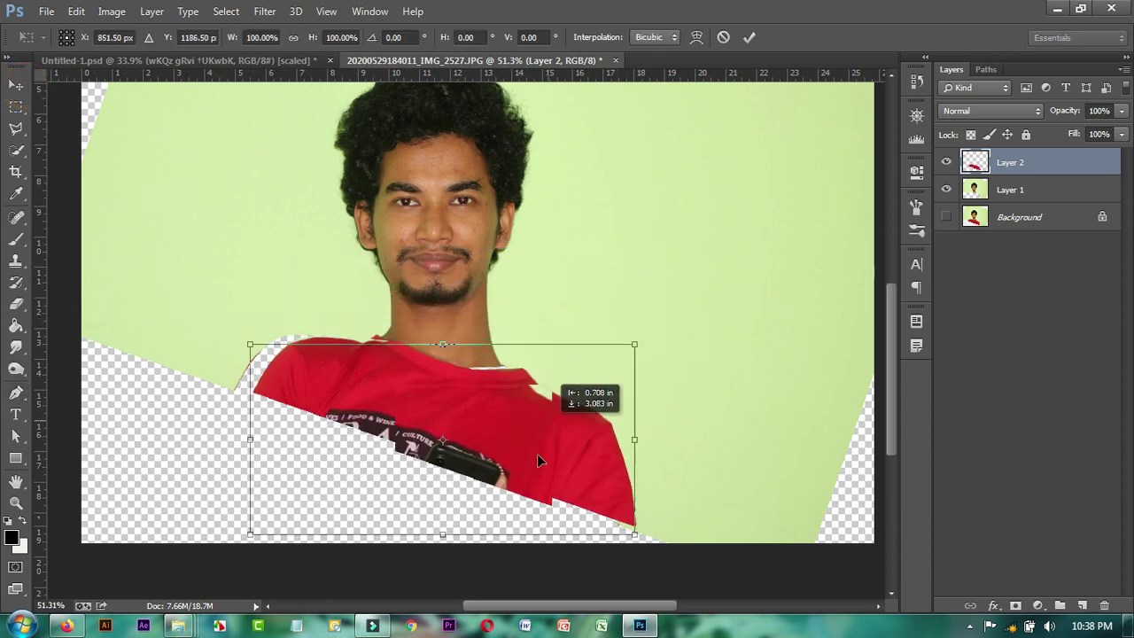
{"action": "left_click_drag", "start_coordinate": [688, 427], "coordinate": [689, 388]}
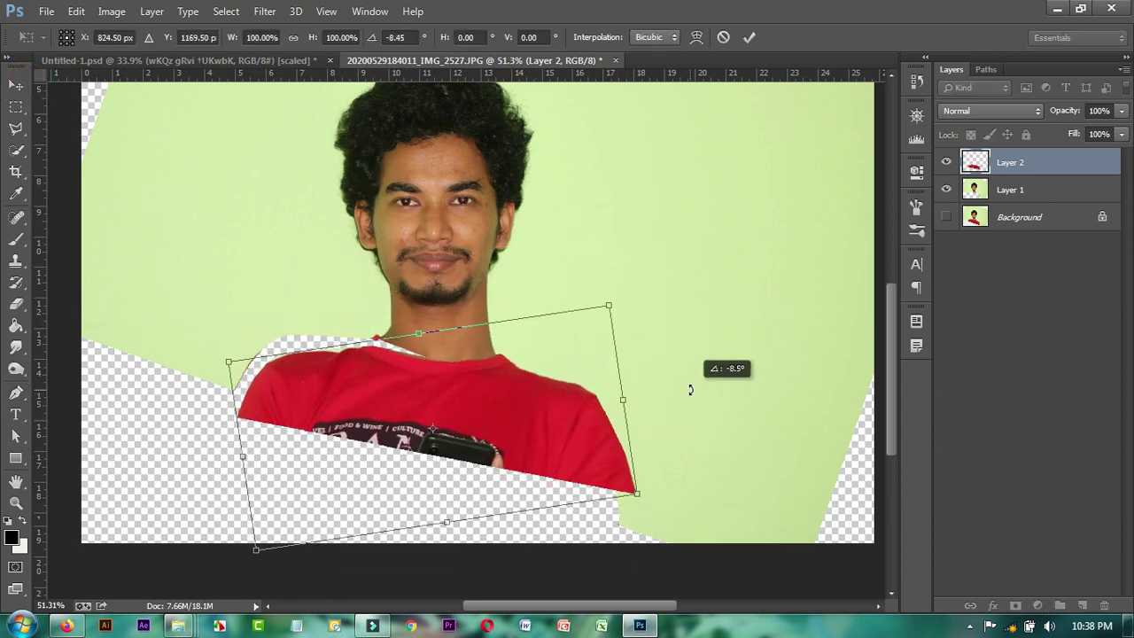
{"action": "left_click_drag", "start_coordinate": [495, 429], "coordinate": [504, 416]}
{"action": "left_click_drag", "start_coordinate": [711, 417], "coordinate": [713, 406]}
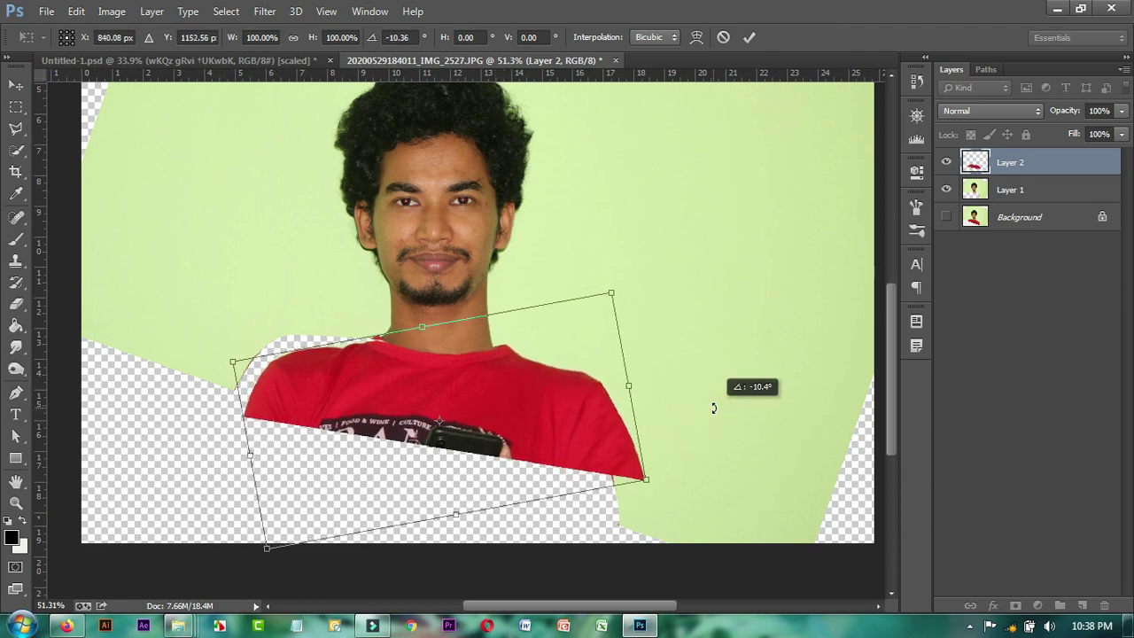
{"action": "scroll", "coordinate": [582, 424], "scroll_direction": "up", "scroll_amount": 3, "text": "alt"}
{"action": "left_click_drag", "start_coordinate": [489, 380], "coordinate": [493, 376]}
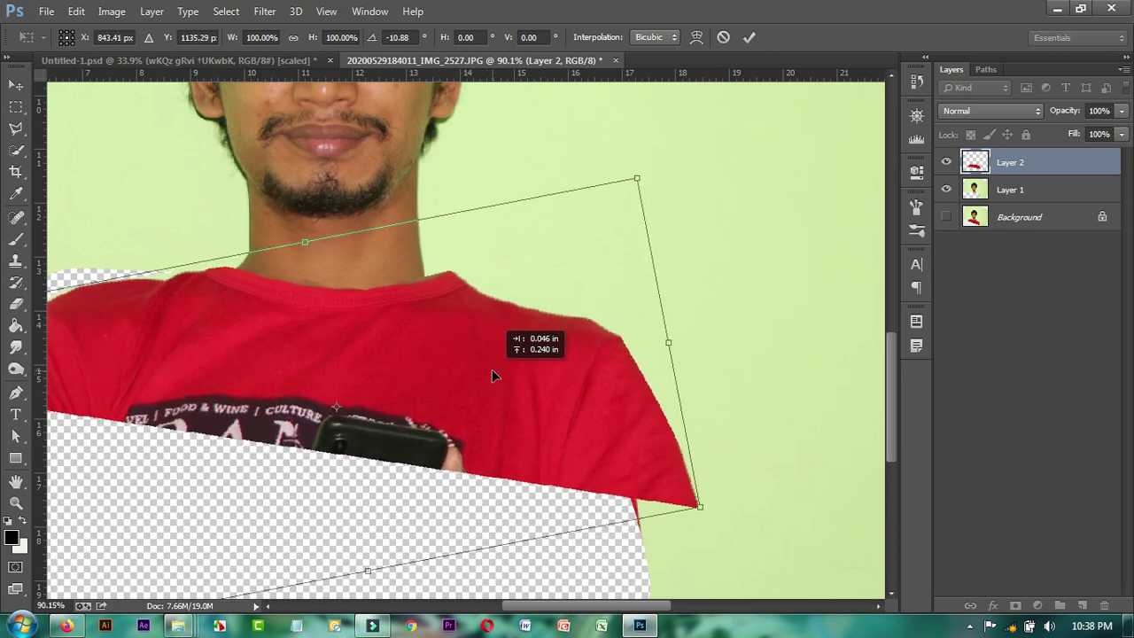
Scale the shirt down to about 85%, nudge it up, and commit the transform
{"action": "scroll", "coordinate": [496, 390], "scroll_direction": "down", "scroll_amount": 3, "text": "alt"}
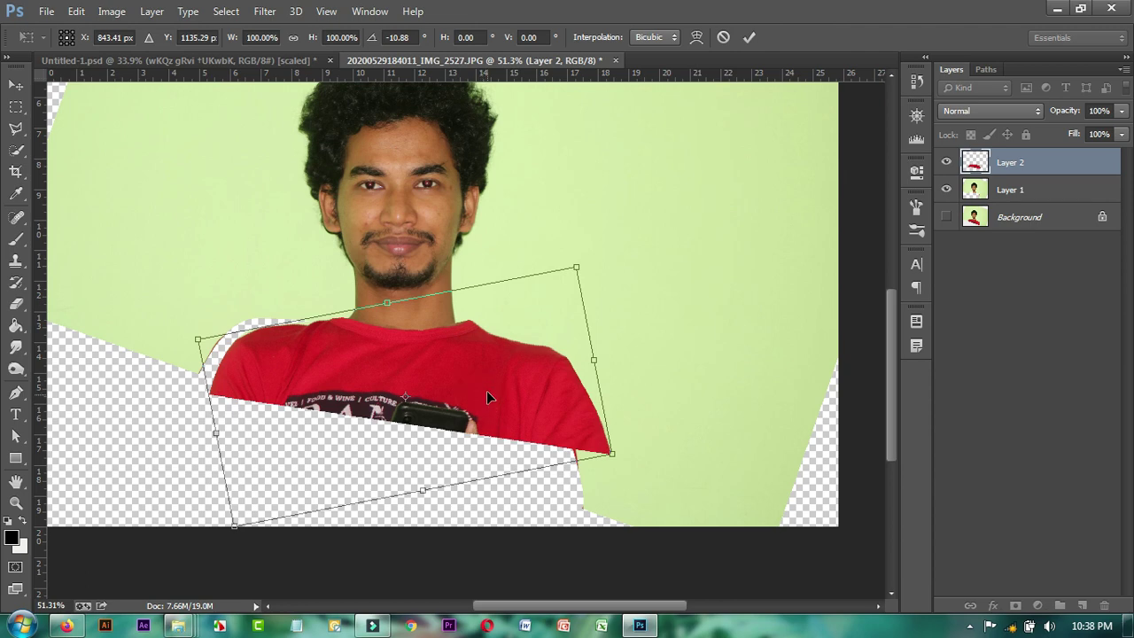
{"action": "scroll", "coordinate": [486, 391], "scroll_direction": "up", "scroll_amount": 2, "text": "alt"}
{"action": "scroll", "coordinate": [435, 356], "scroll_direction": "up", "scroll_amount": 2, "text": "alt"}
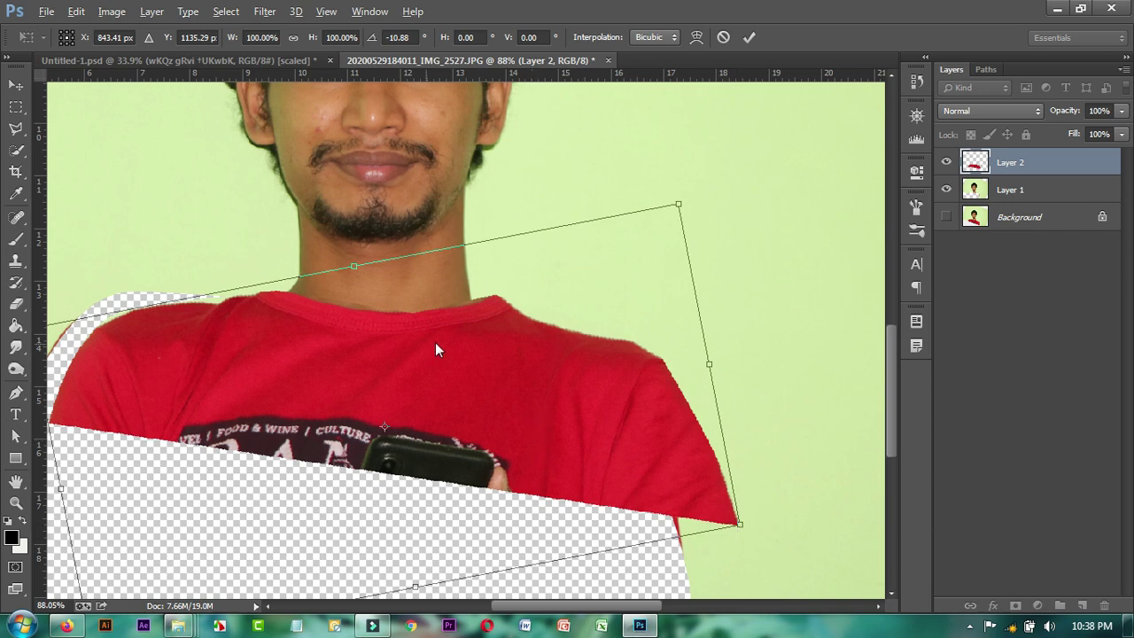
{"action": "scroll", "coordinate": [442, 343], "scroll_direction": "down", "scroll_amount": 1, "text": "alt"}
{"action": "scroll", "coordinate": [469, 416], "scroll_direction": "down", "scroll_amount": 1, "text": "alt"}
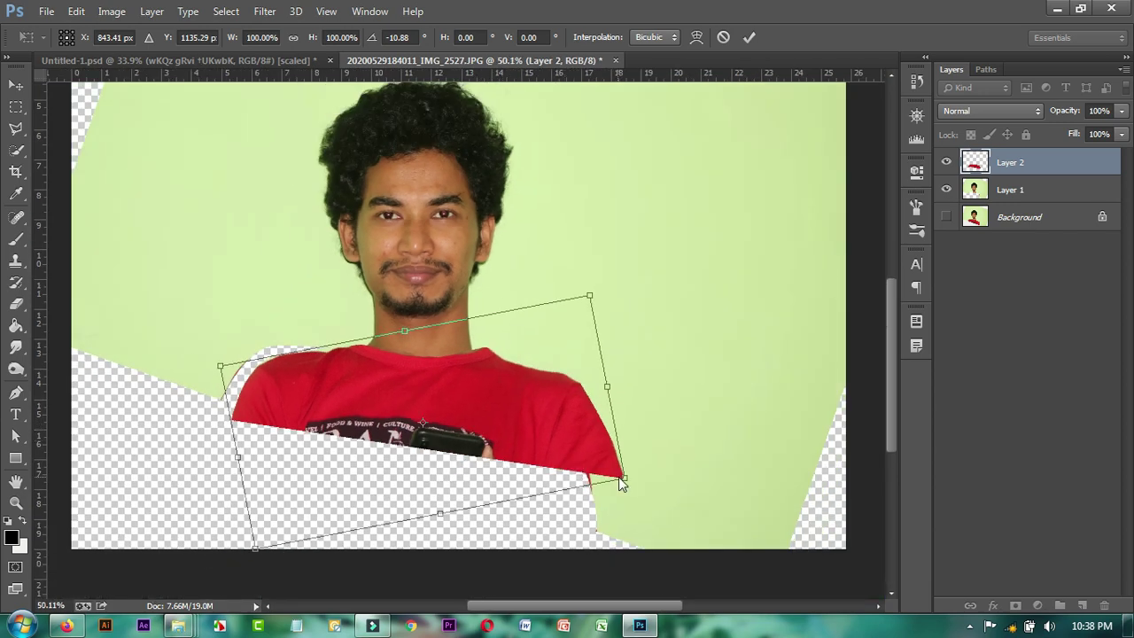
{"action": "left_click_drag", "start_coordinate": [623, 477], "coordinate": [597, 470]}
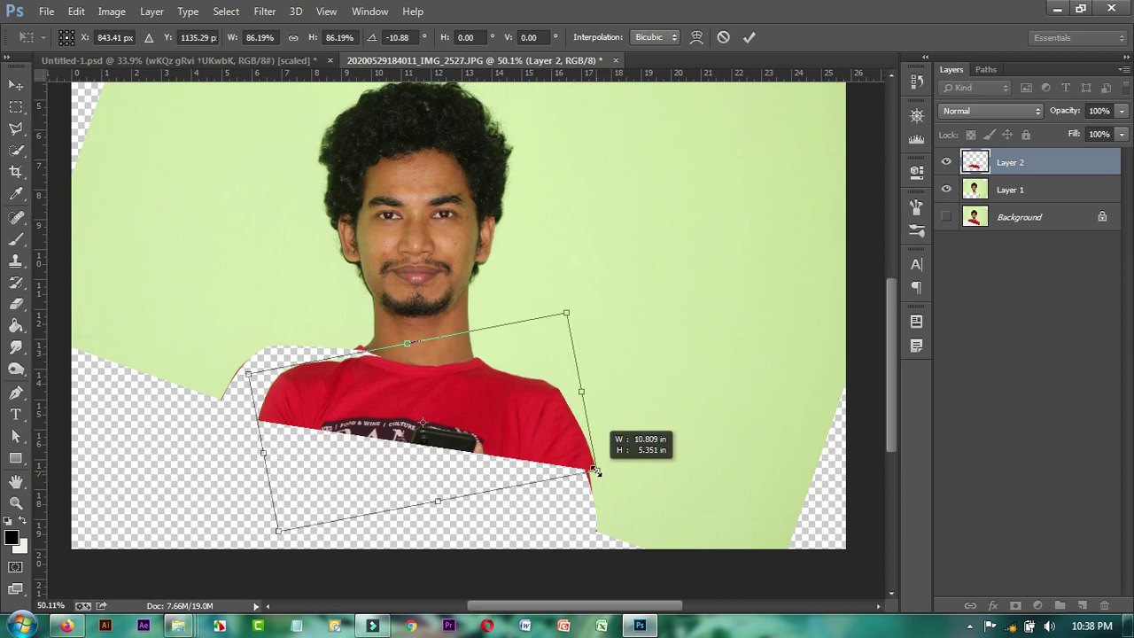
{"action": "left_click_drag", "start_coordinate": [501, 443], "coordinate": [501, 433]}
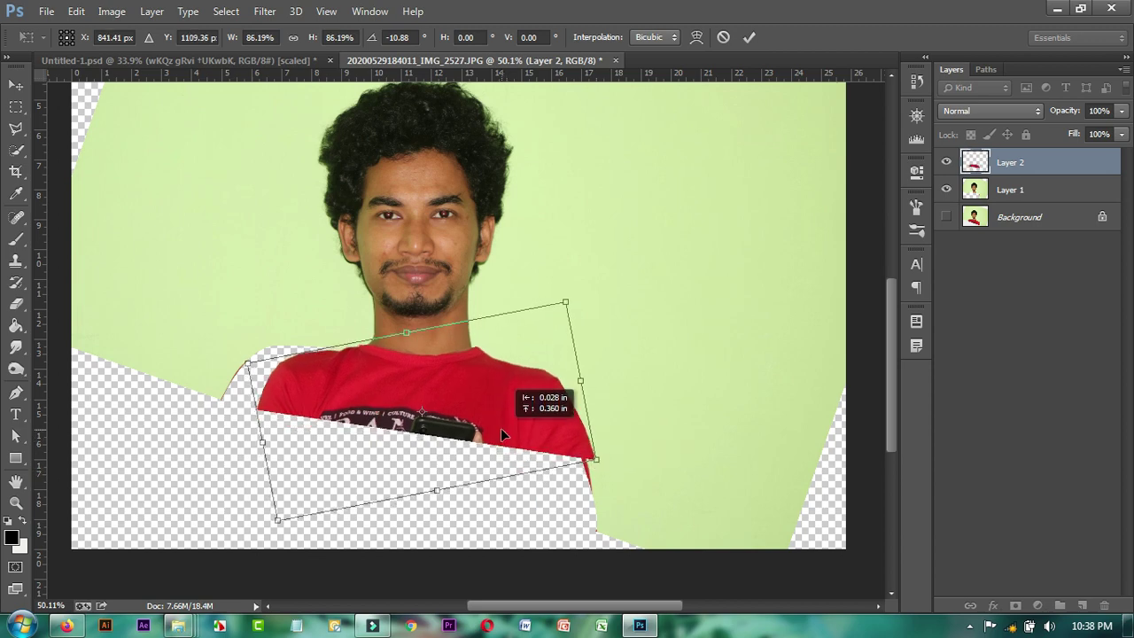
{"action": "left_click_drag", "start_coordinate": [596, 460], "coordinate": [589, 459]}
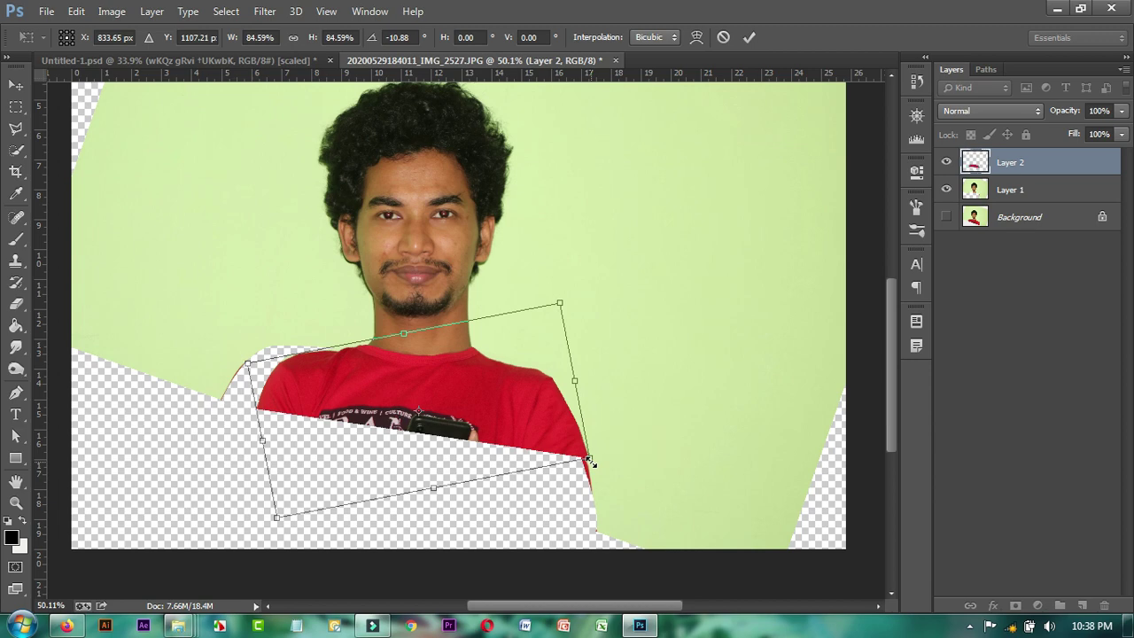
{"action": "key", "text": "Return"}
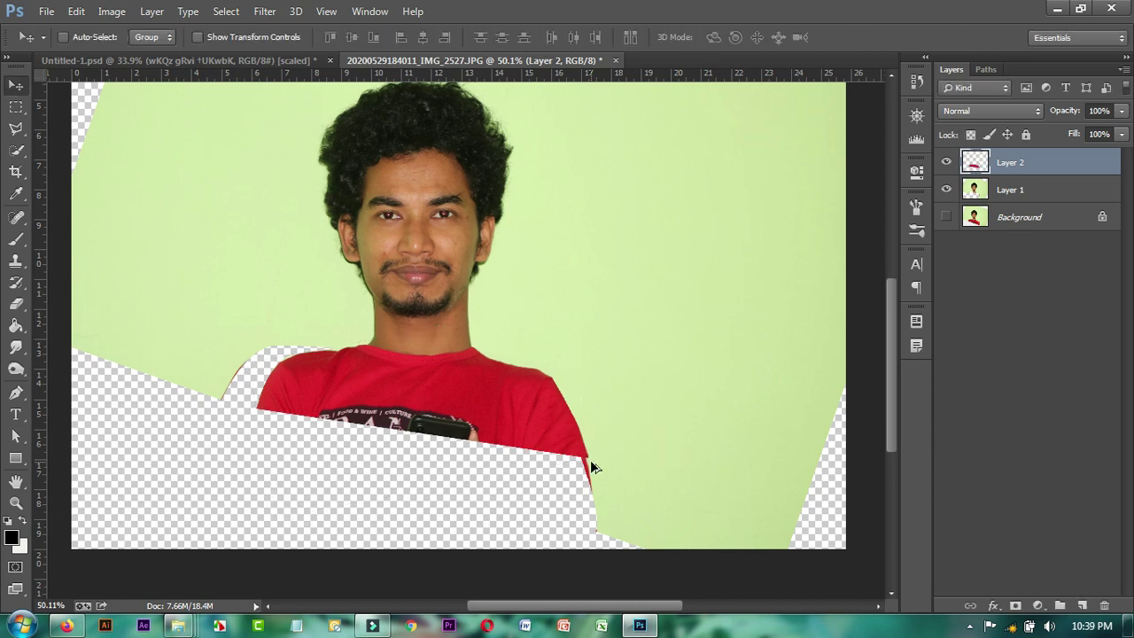
Undo the scaling, then move the shirt layer down and tilt it slightly
{"action": "key", "text": "ctrl+z"}
{"action": "scroll", "coordinate": [509, 388], "scroll_direction": "up", "scroll_amount": 2}
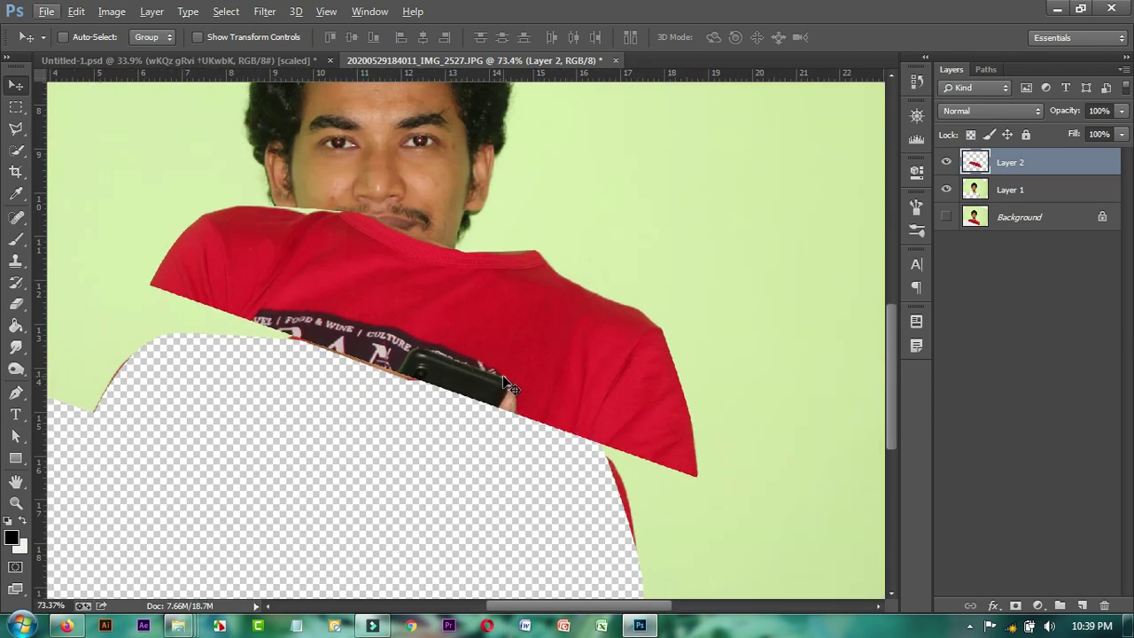
{"action": "key", "text": "ctrl+t"}
{"action": "mouse_move", "coordinate": [481, 353]}
{"action": "left_mouse_down"}
{"action": "mouse_move", "coordinate": [445, 433]}
{"action": "mouse_move", "coordinate": [449, 425]}
{"action": "left_mouse_up"}
{"action": "left_click_drag", "start_coordinate": [721, 429], "coordinate": [719, 351]}
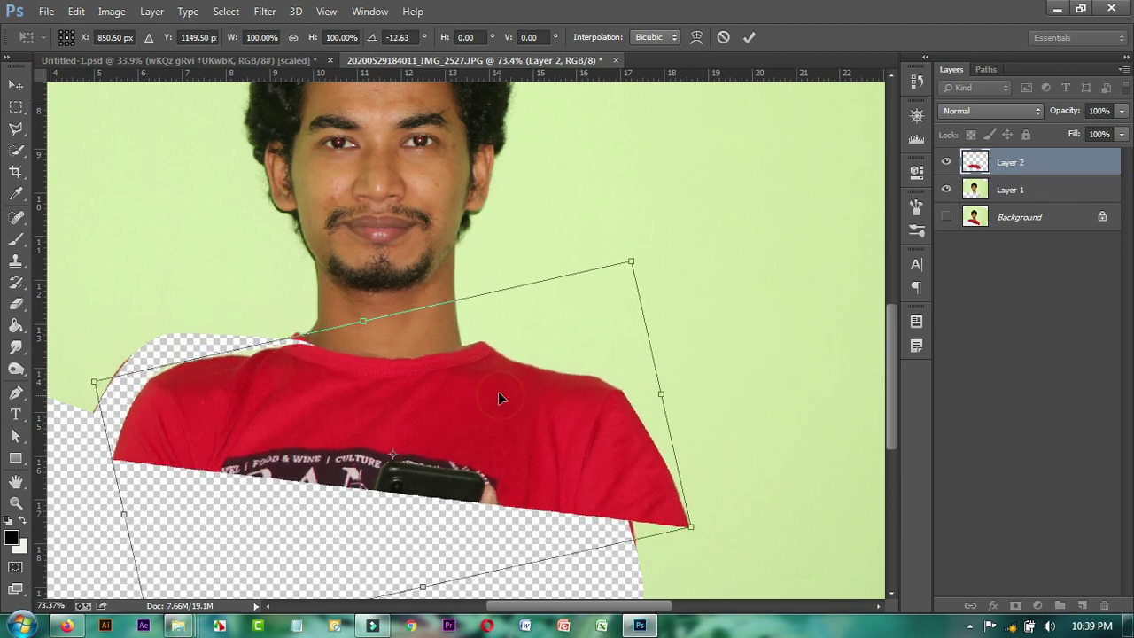
{"action": "left_click_drag", "start_coordinate": [498, 393], "coordinate": [504, 389]}
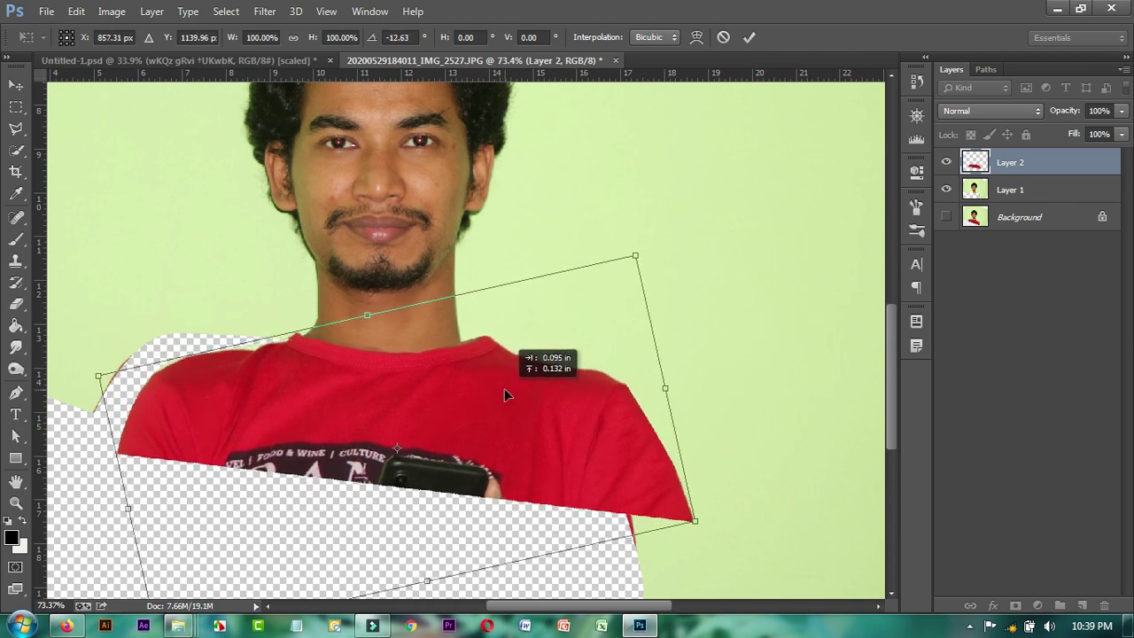
{"action": "scroll", "coordinate": [458, 404], "scroll_direction": "up", "scroll_amount": 3}
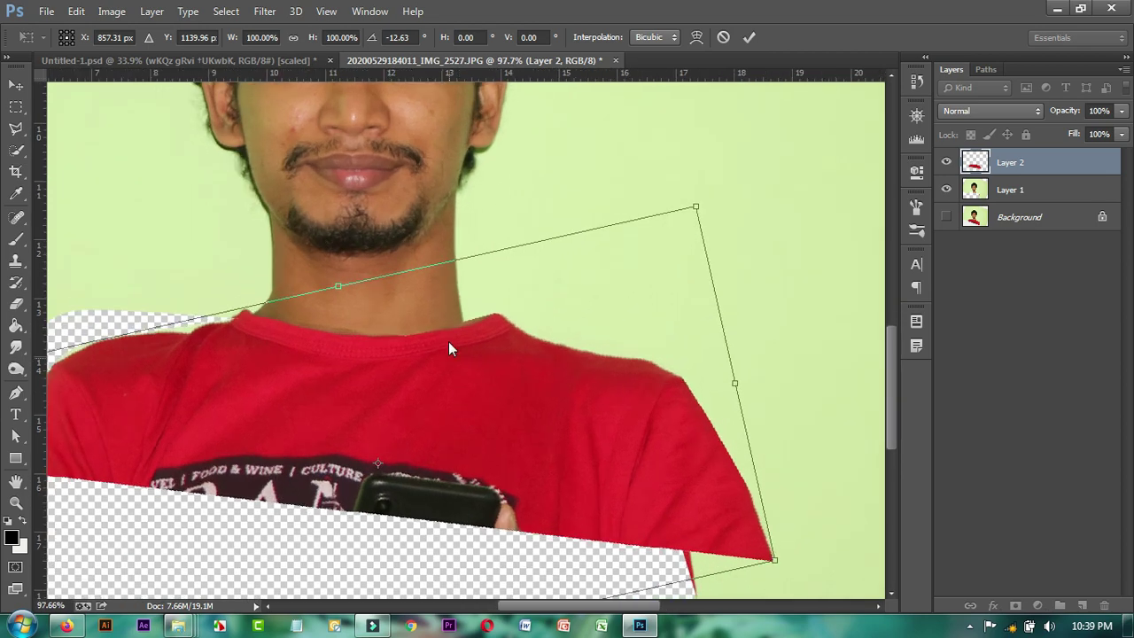
Warp the shirt so its collar bends down to meet the neck
{"action": "right_click", "coordinate": [521, 355]}
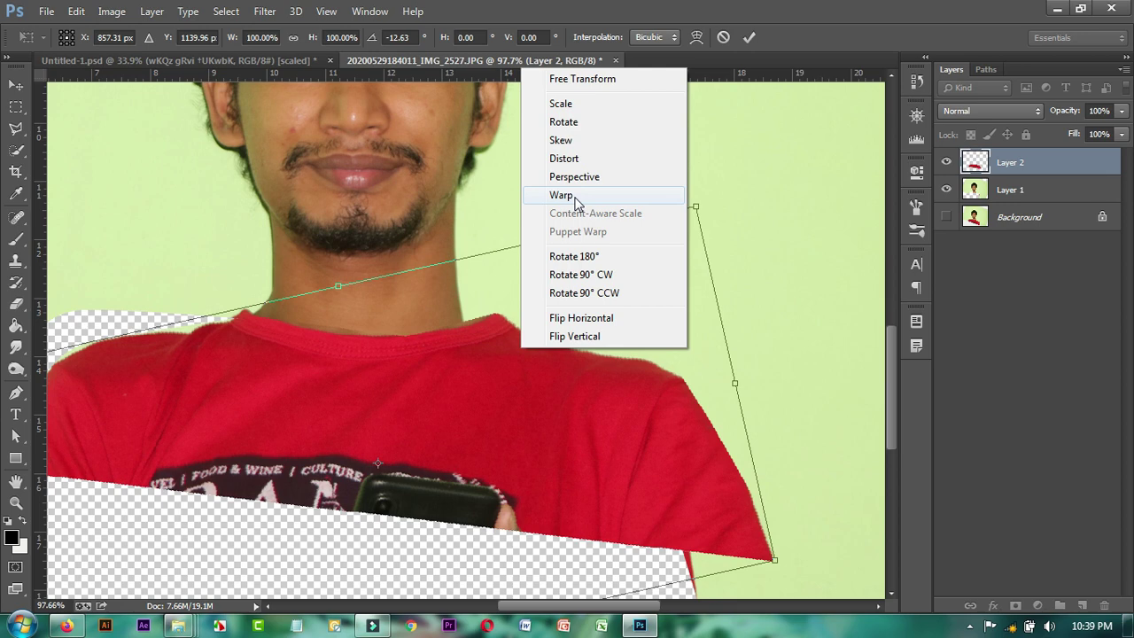
{"action": "left_click", "coordinate": [567, 195]}
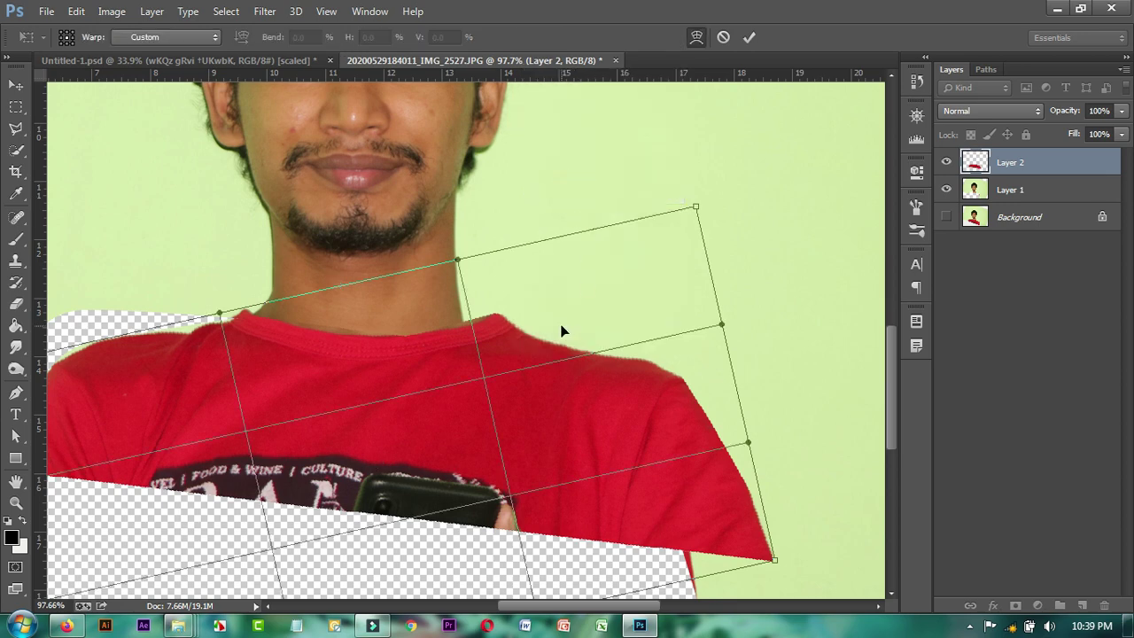
{"action": "left_click_drag", "start_coordinate": [496, 327], "coordinate": [474, 349]}
{"action": "left_click", "coordinate": [218, 328]}
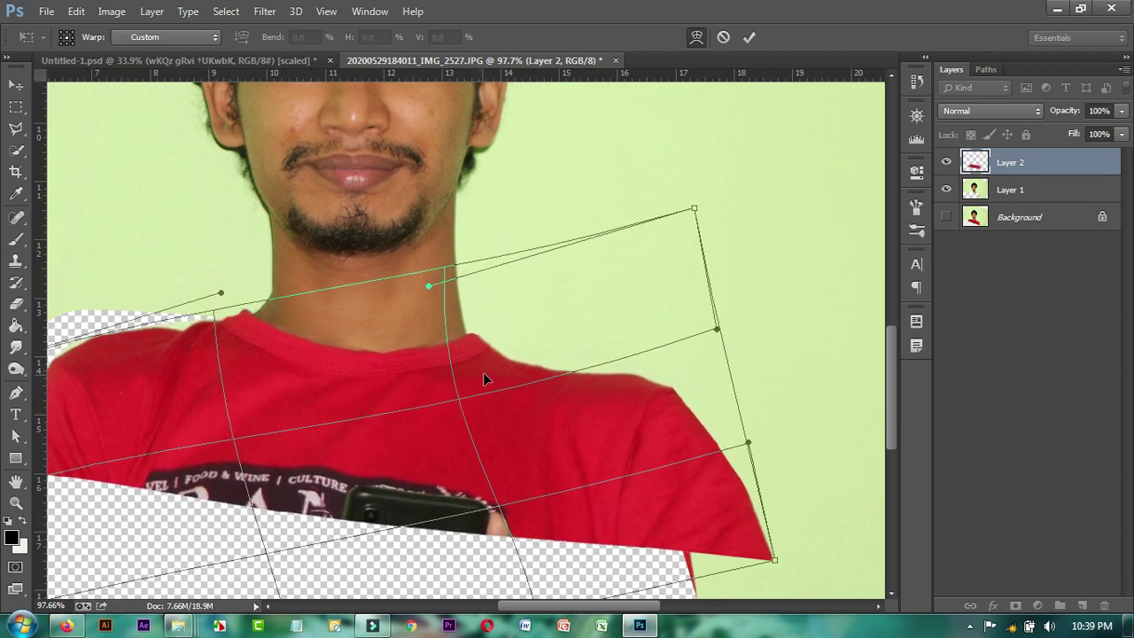
{"action": "scroll", "coordinate": [481, 379], "scroll_direction": "down", "scroll_amount": 2}
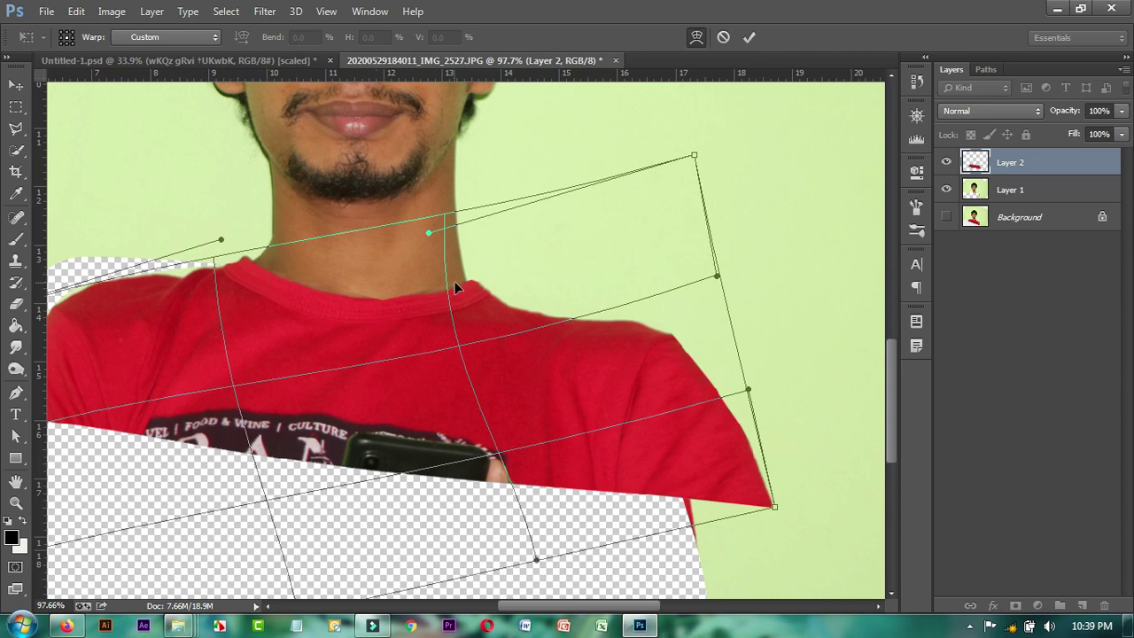
{"action": "scroll", "coordinate": [380, 285], "scroll_direction": "down", "scroll_amount": 3}
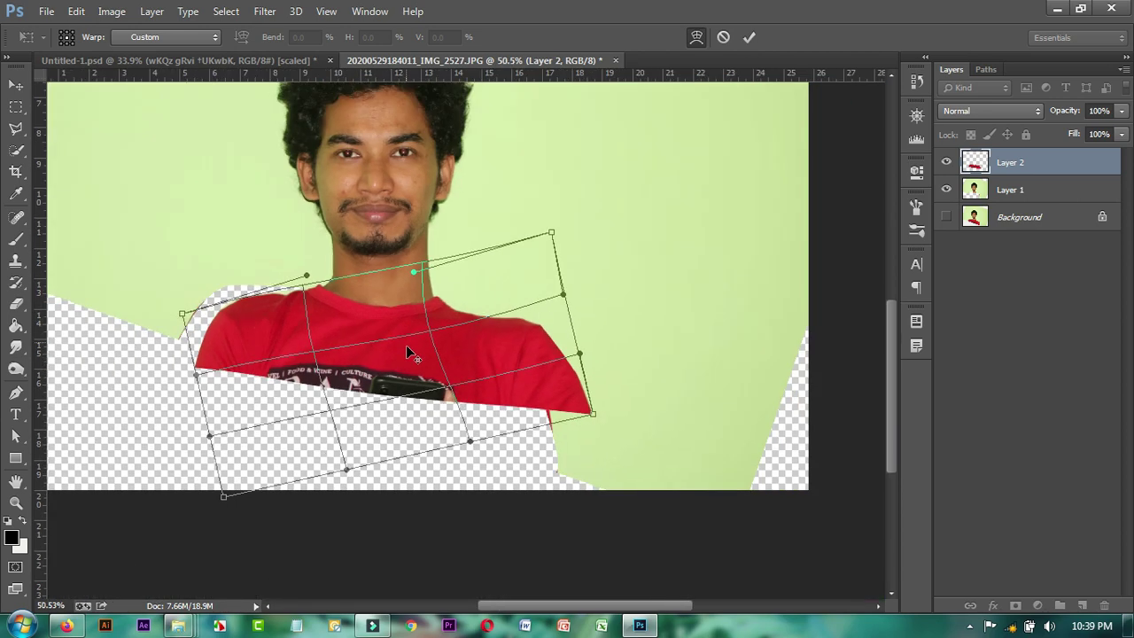
{"action": "scroll", "coordinate": [406, 342], "scroll_direction": "up", "scroll_amount": 2}
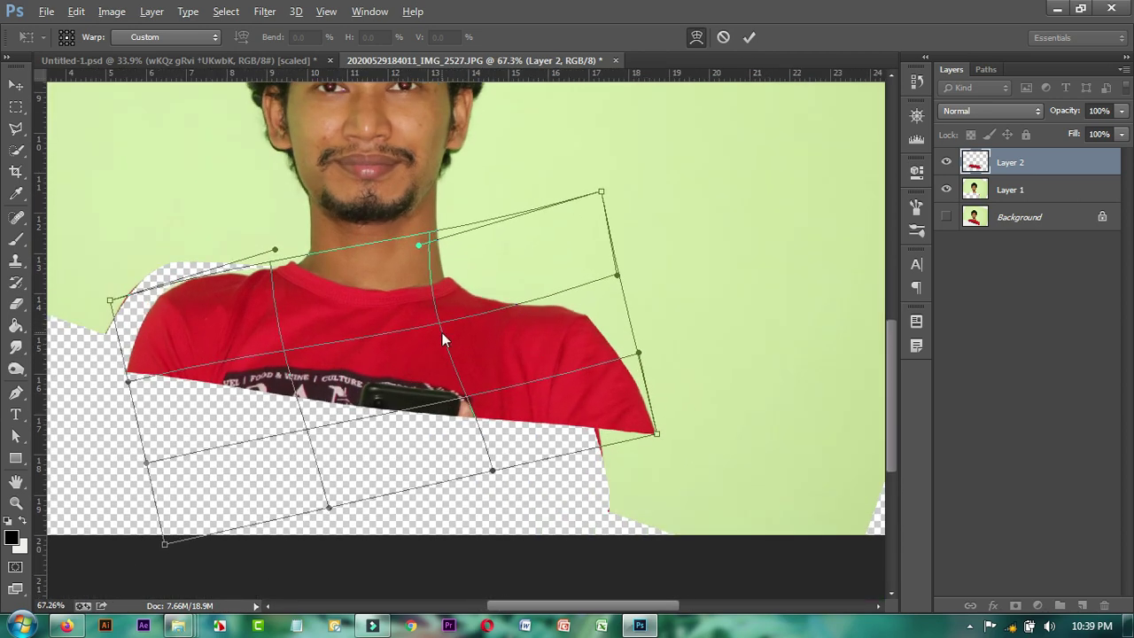
{"action": "scroll", "coordinate": [398, 257], "scroll_direction": "up", "scroll_amount": 3}
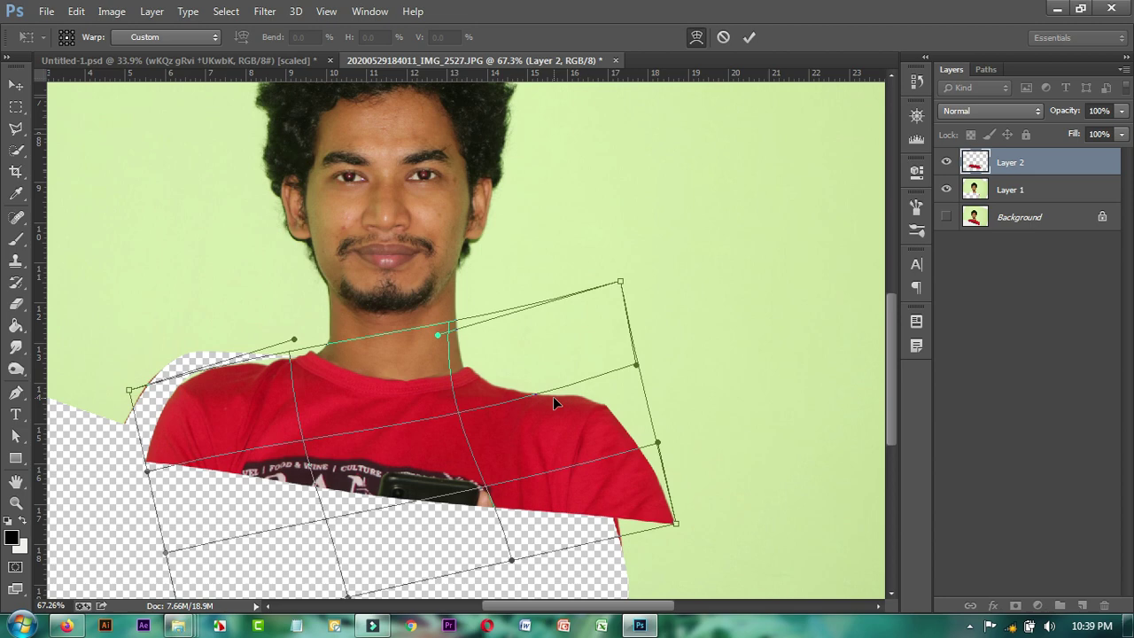
Add a horizontal guide at collar level from the ruler and commit the warp
{"action": "key", "text": "ctrl+r"}
{"action": "key", "text": "ctrl+r"}
{"action": "key", "text": "ctrl+r"}
{"action": "key", "text": "ctrl+r"}
{"action": "key", "text": "ctrl+r"}
{"action": "key", "text": "ctrl+r"}
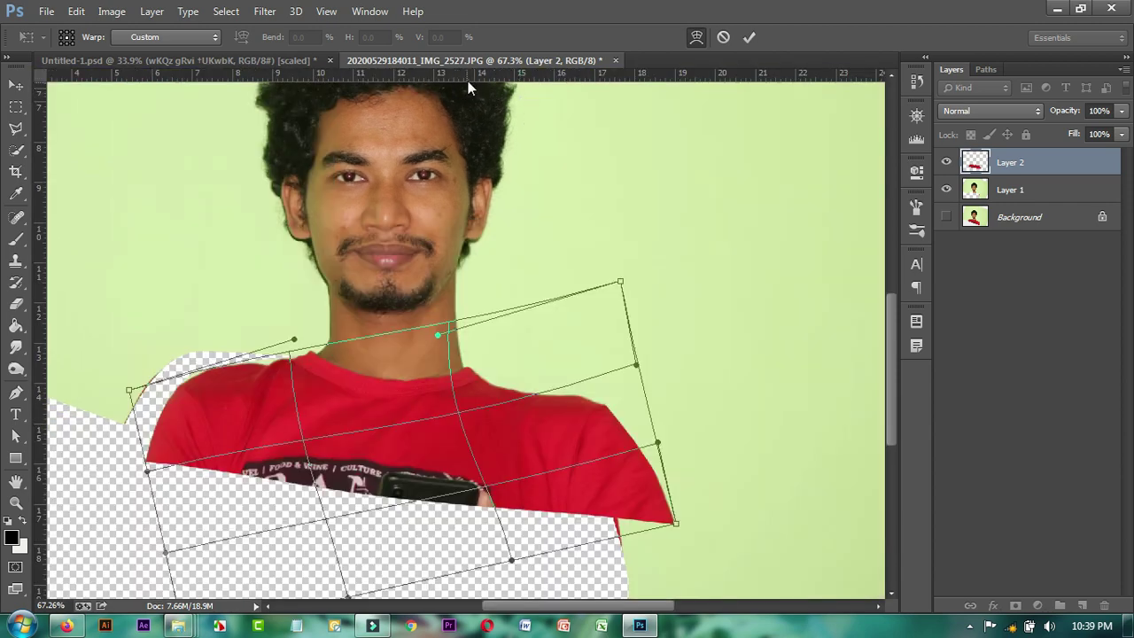
{"action": "left_click_drag", "start_coordinate": [476, 74], "coordinate": [476, 325]}
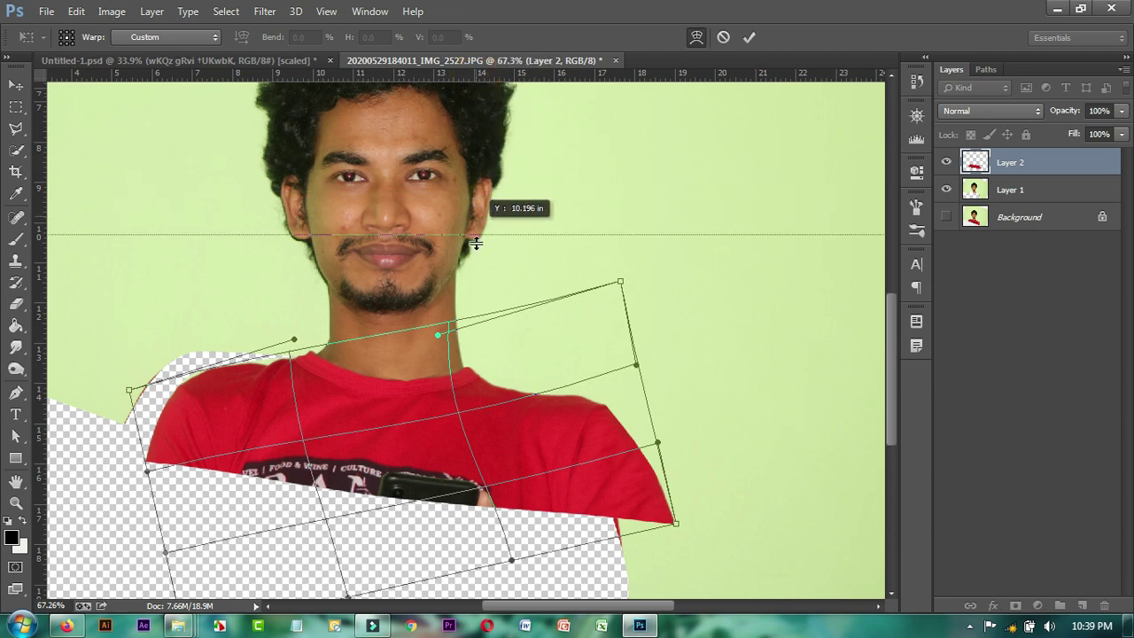
{"action": "left_click_drag", "start_coordinate": [476, 324], "coordinate": [520, 376]}
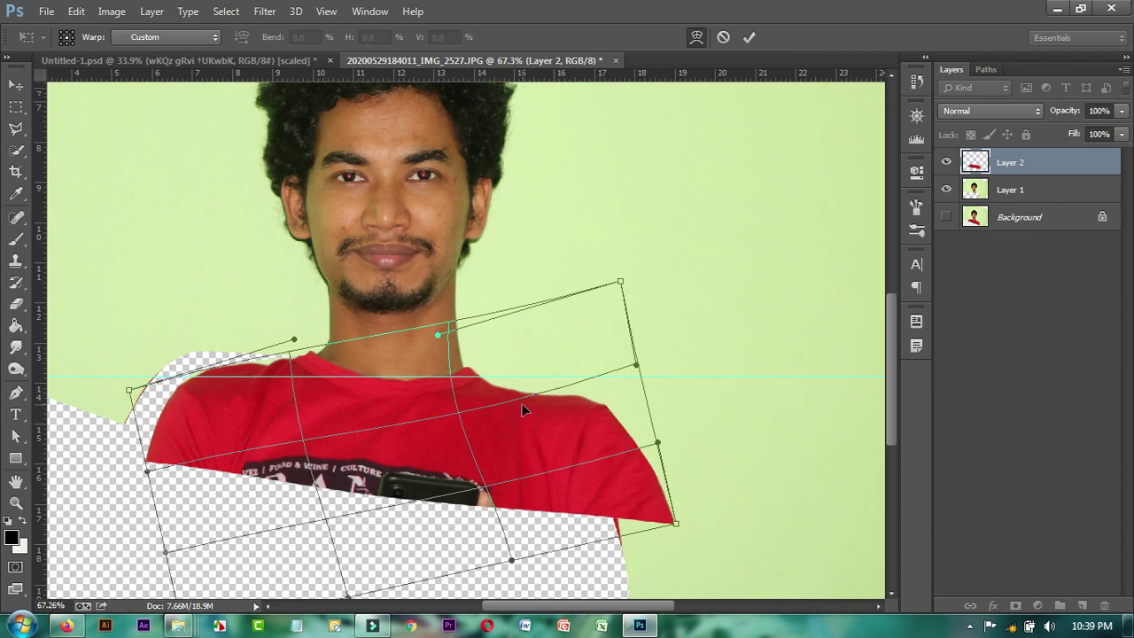
{"action": "key", "text": "Return"}
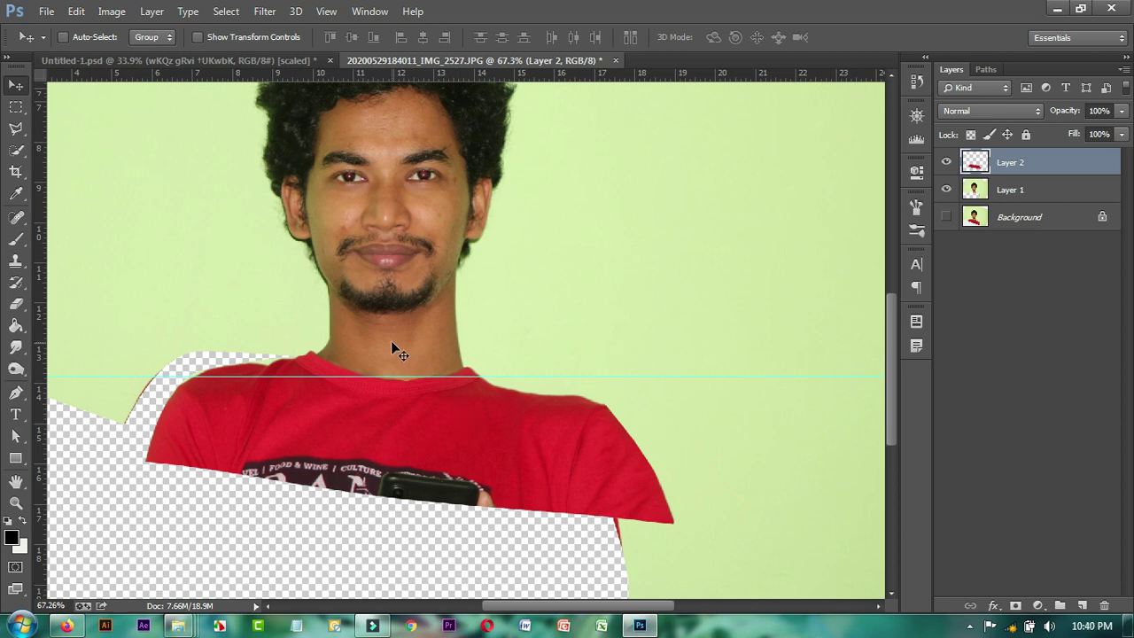
{"action": "scroll", "coordinate": [404, 435], "scroll_direction": "up", "scroll_amount": 1}
{"action": "scroll", "coordinate": [404, 435], "scroll_direction": "up", "scroll_amount": 2}
{"action": "scroll", "coordinate": [567, 437], "scroll_direction": "down", "scroll_amount": 1}
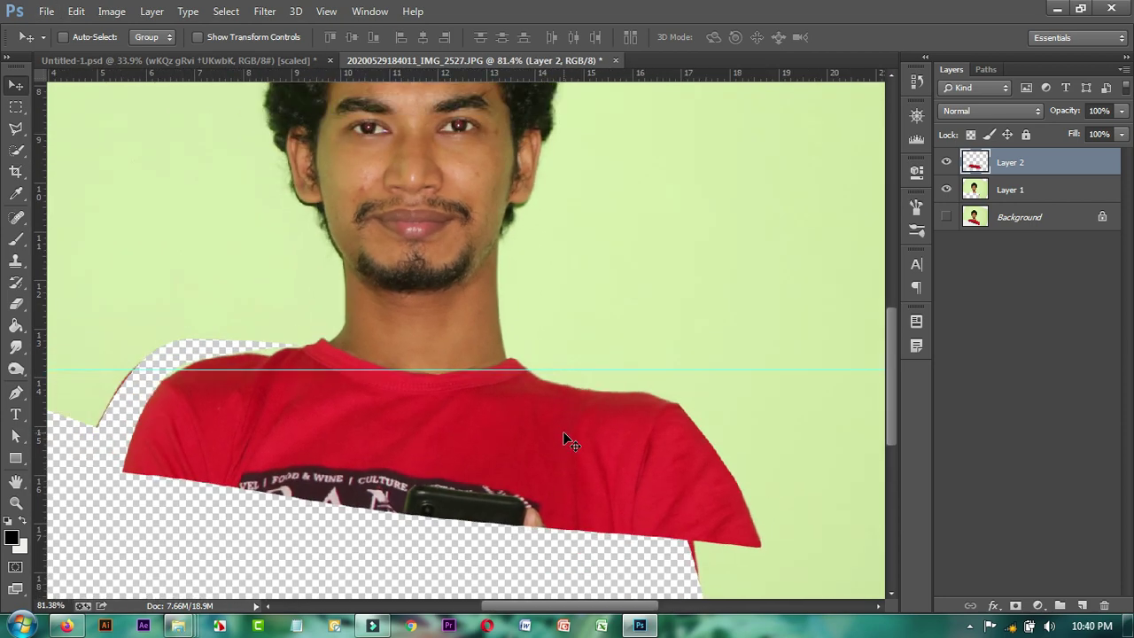
{"action": "key", "text": "ctrl+t"}
Warp the shirt, lifting its right side and bulging its left side outward
{"action": "right_click", "coordinate": [564, 438]}
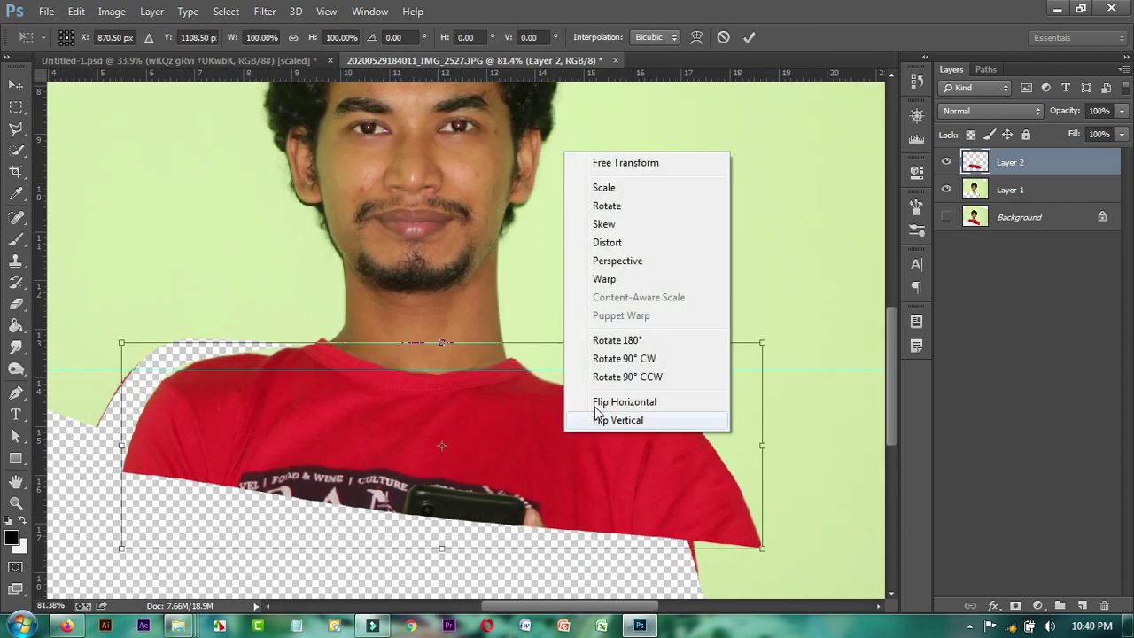
{"action": "left_click", "coordinate": [613, 282]}
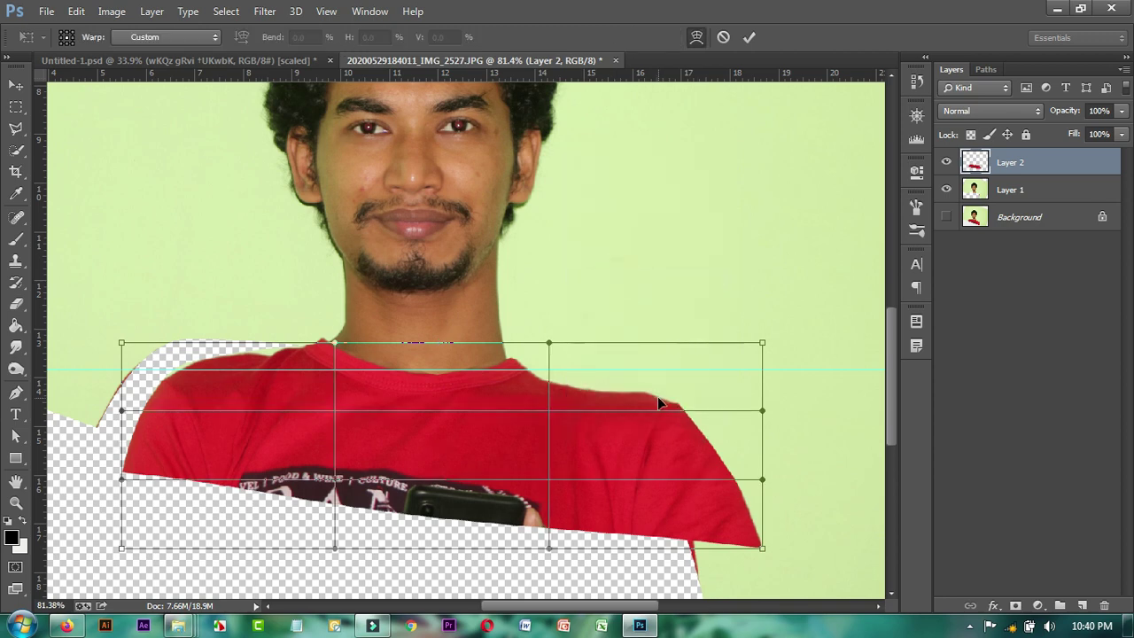
{"action": "left_click_drag", "start_coordinate": [657, 397], "coordinate": [678, 379]}
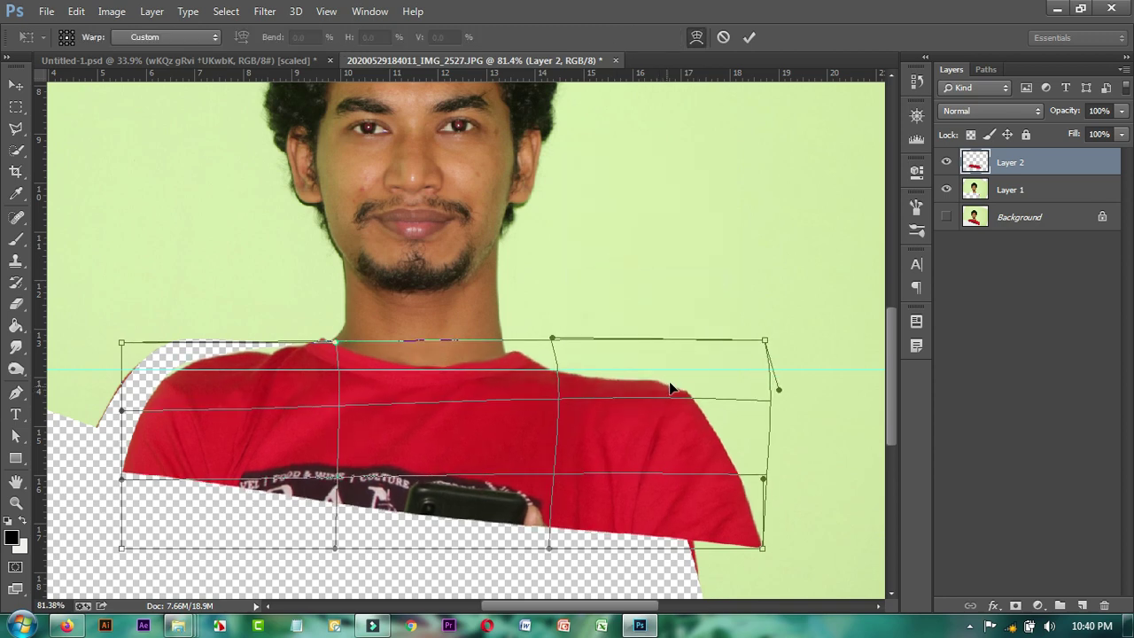
{"action": "left_click_drag", "start_coordinate": [531, 366], "coordinate": [511, 373]}
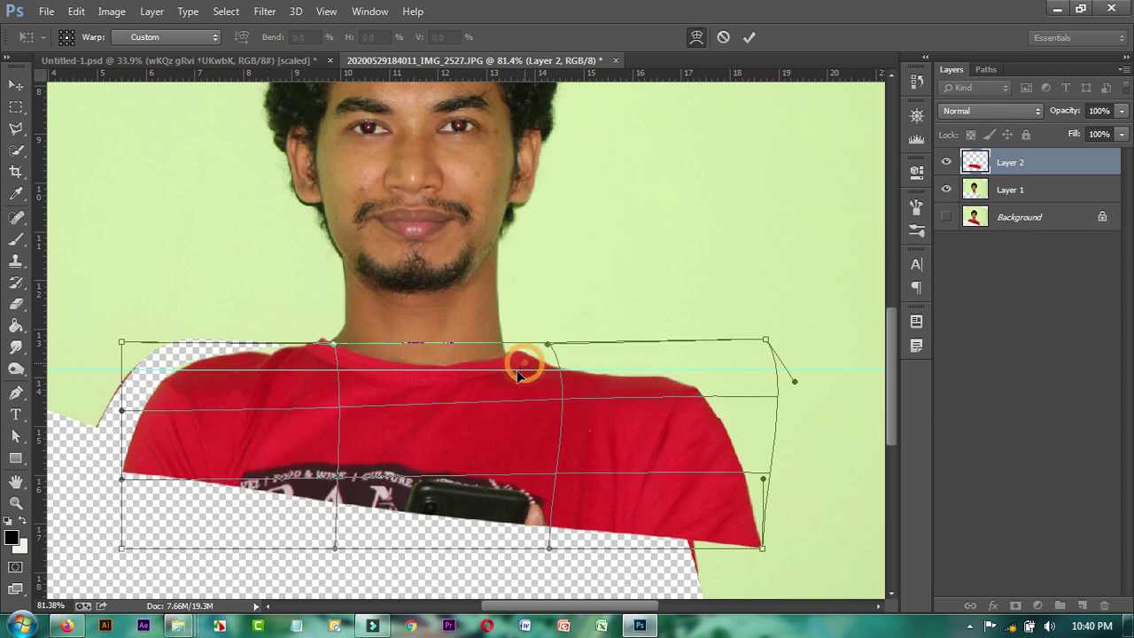
{"action": "left_click_drag", "start_coordinate": [702, 405], "coordinate": [699, 399]}
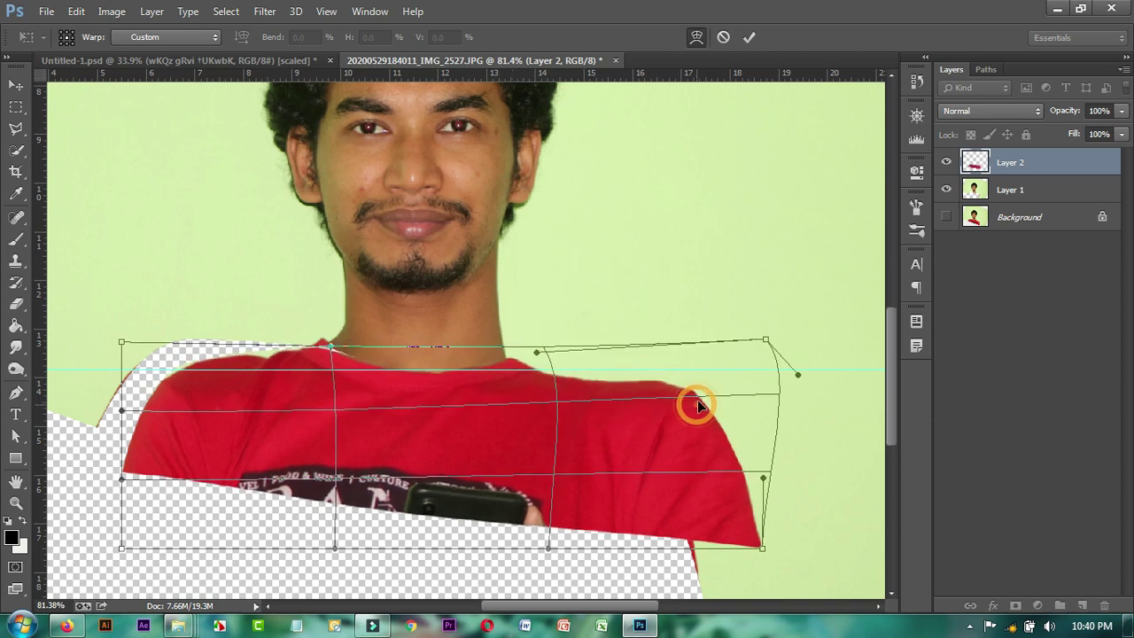
{"action": "mouse_move", "coordinate": [177, 404]}
{"action": "left_mouse_down"}
{"action": "mouse_move", "coordinate": [162, 402]}
{"action": "mouse_move", "coordinate": [103, 494]}
{"action": "left_mouse_up"}
Pull in the lower right, raise the left shoulder, widen the right side, and commit
{"action": "left_click_drag", "start_coordinate": [733, 438], "coordinate": [721, 470]}
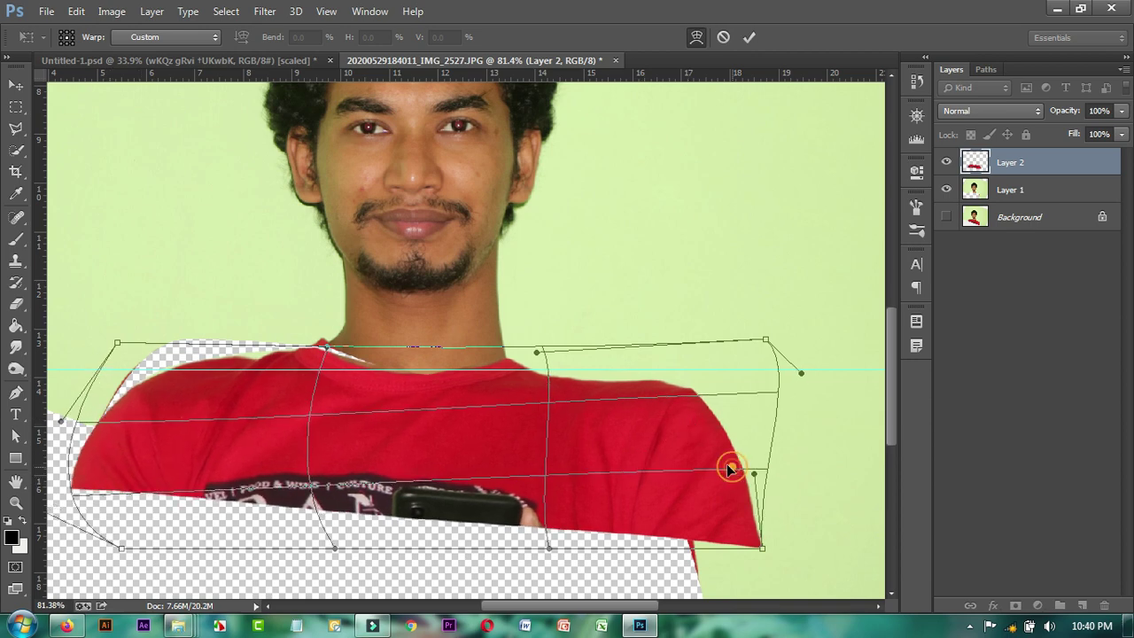
{"action": "left_click_drag", "start_coordinate": [762, 554], "coordinate": [736, 556]}
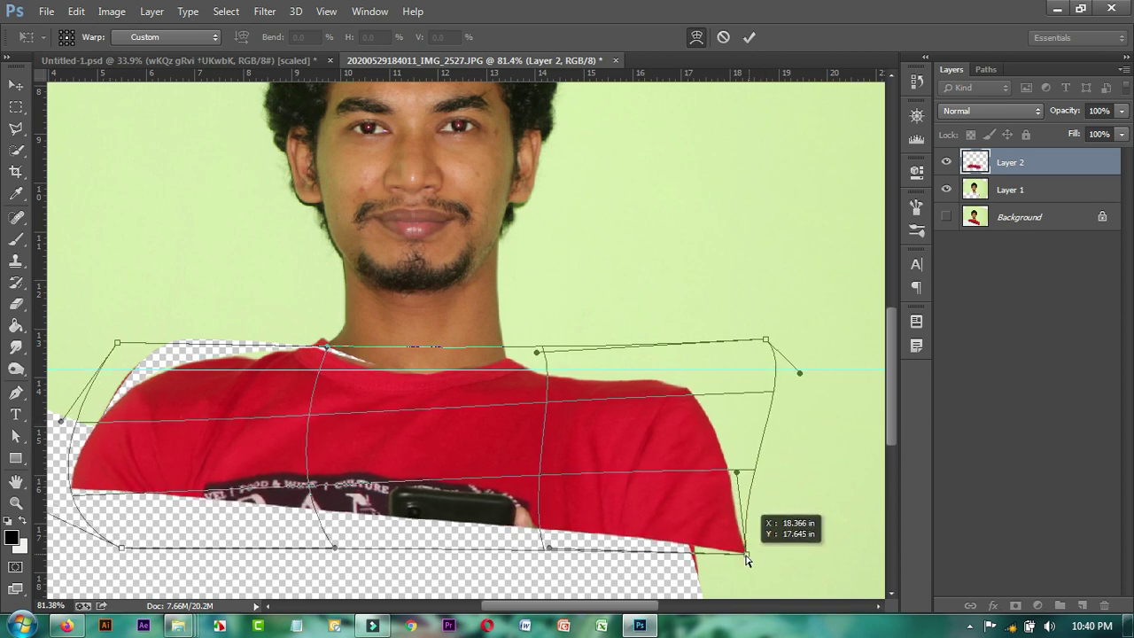
{"action": "left_click_drag", "start_coordinate": [319, 359], "coordinate": [321, 356]}
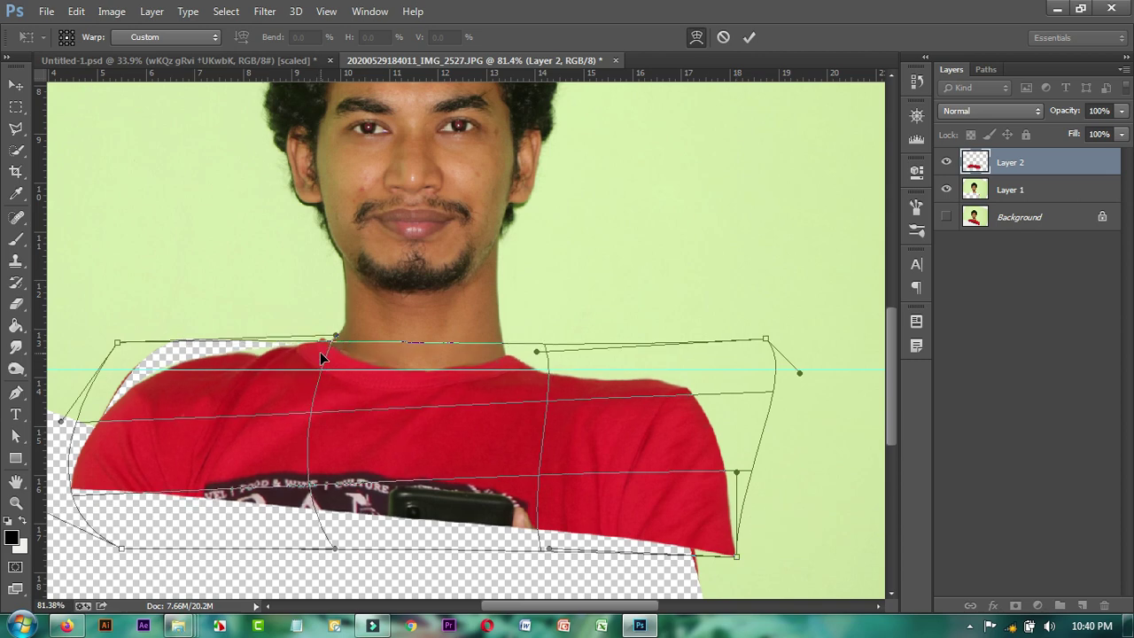
{"action": "left_click_drag", "start_coordinate": [633, 486], "coordinate": [666, 536]}
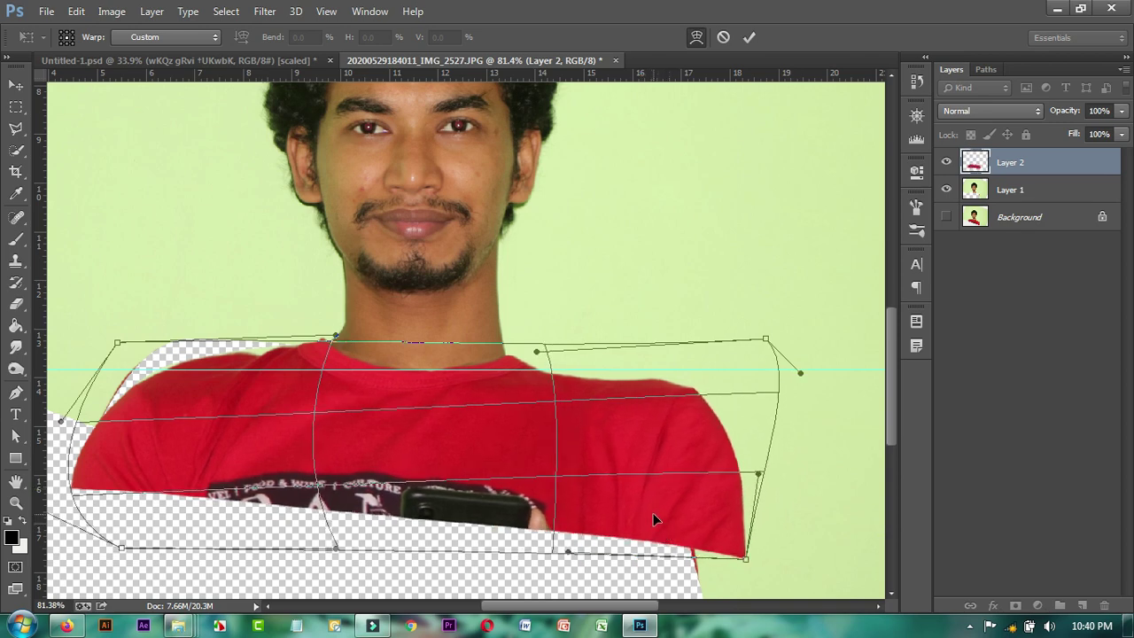
{"action": "key", "text": "Return"}
{"action": "scroll", "coordinate": [573, 436], "scroll_direction": "down", "scroll_amount": 2}
{"action": "scroll", "coordinate": [550, 443], "scroll_direction": "down", "scroll_amount": 2}
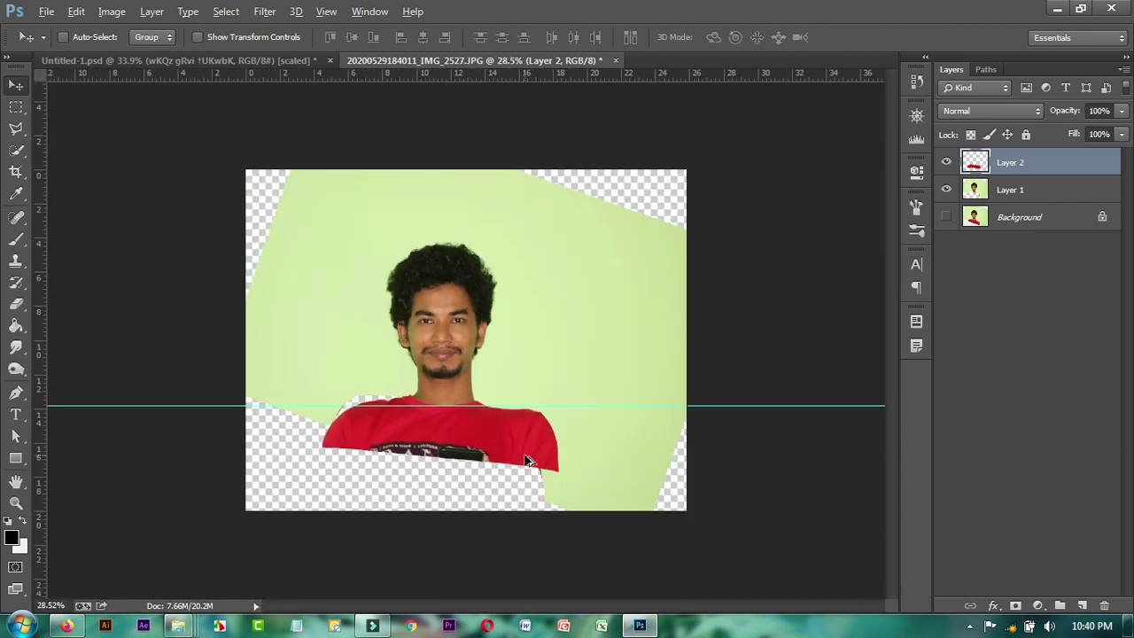
Warp the shirt's top edge and right shoulder down along the neckline, then commit
{"action": "scroll", "coordinate": [531, 452], "scroll_direction": "up", "scroll_amount": 2}
{"action": "scroll", "coordinate": [525, 456], "scroll_direction": "up", "scroll_amount": 1}
{"action": "scroll", "coordinate": [598, 459], "scroll_direction": "up", "scroll_amount": 1}
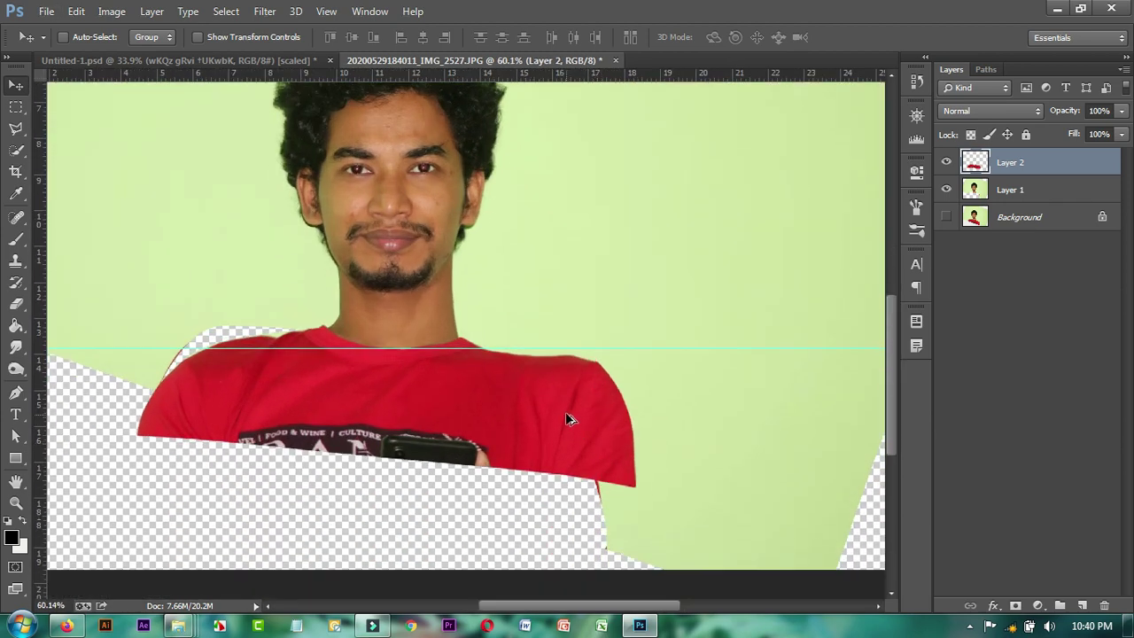
{"action": "scroll", "coordinate": [592, 412], "scroll_direction": "up", "scroll_amount": 1}
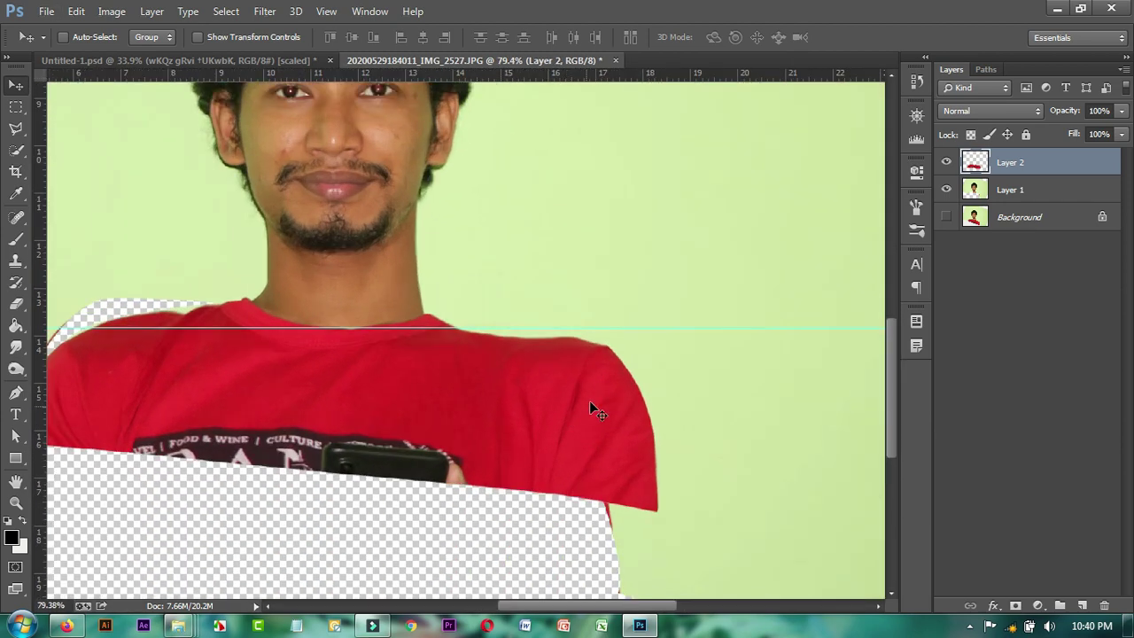
{"action": "key", "text": "ctrl+t"}
{"action": "right_click", "coordinate": [520, 353]}
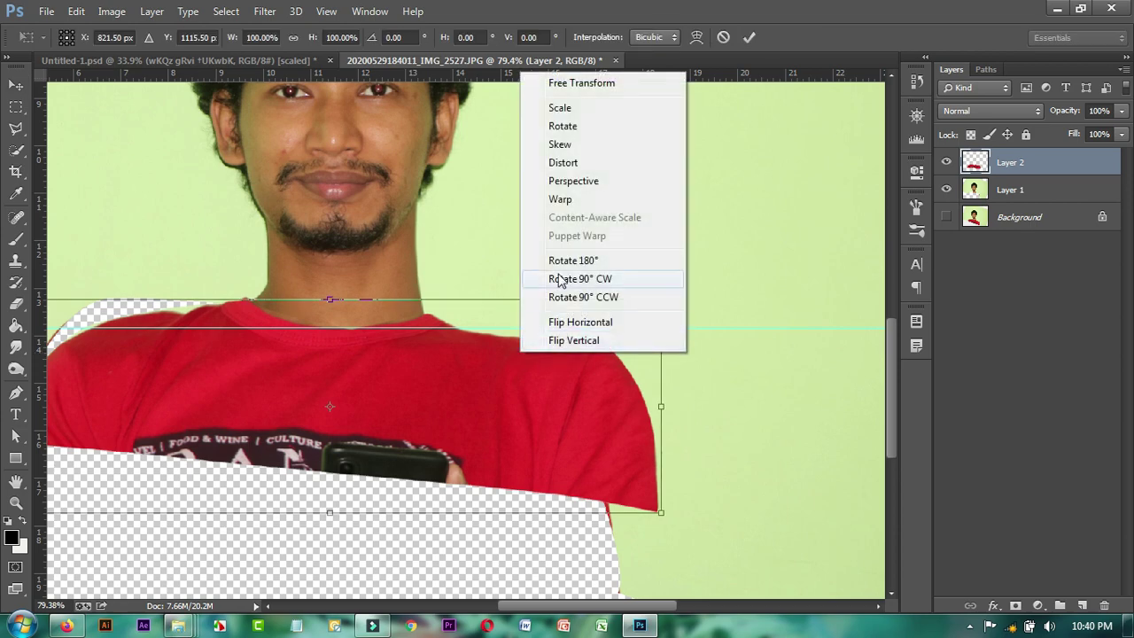
{"action": "left_click", "coordinate": [561, 199]}
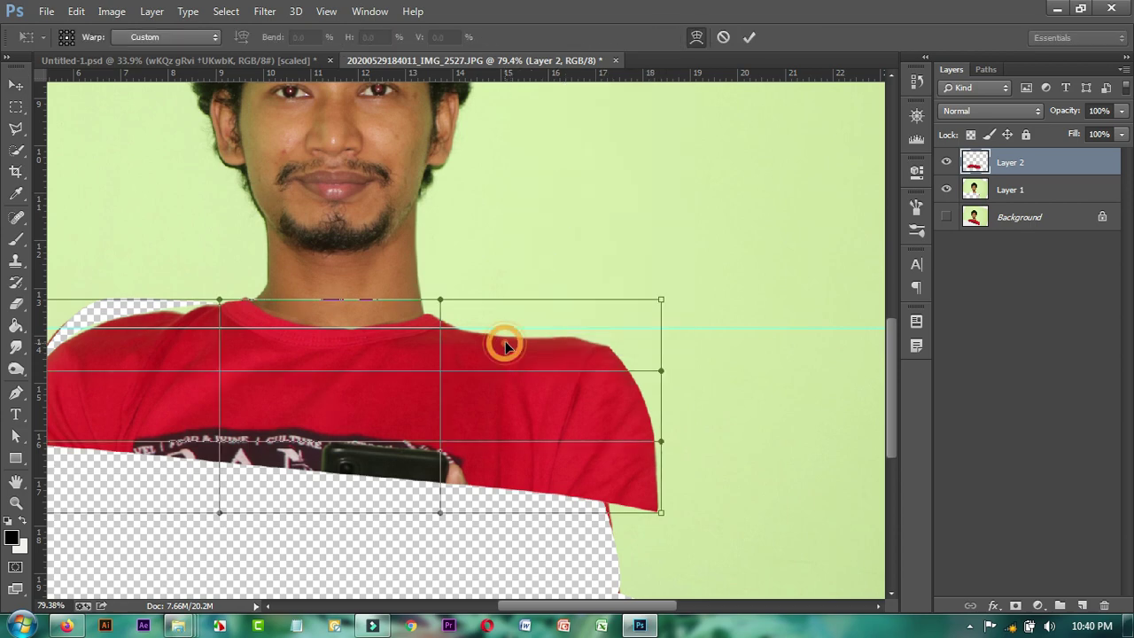
{"action": "left_click_drag", "start_coordinate": [521, 340], "coordinate": [519, 337]}
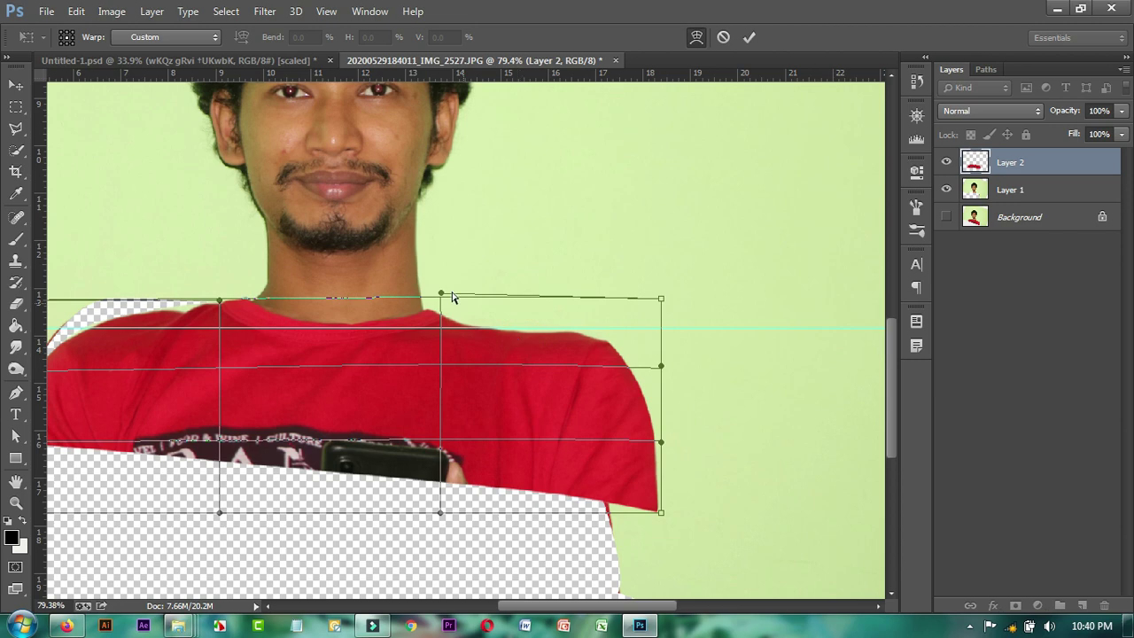
{"action": "left_click_drag", "start_coordinate": [441, 295], "coordinate": [435, 307]}
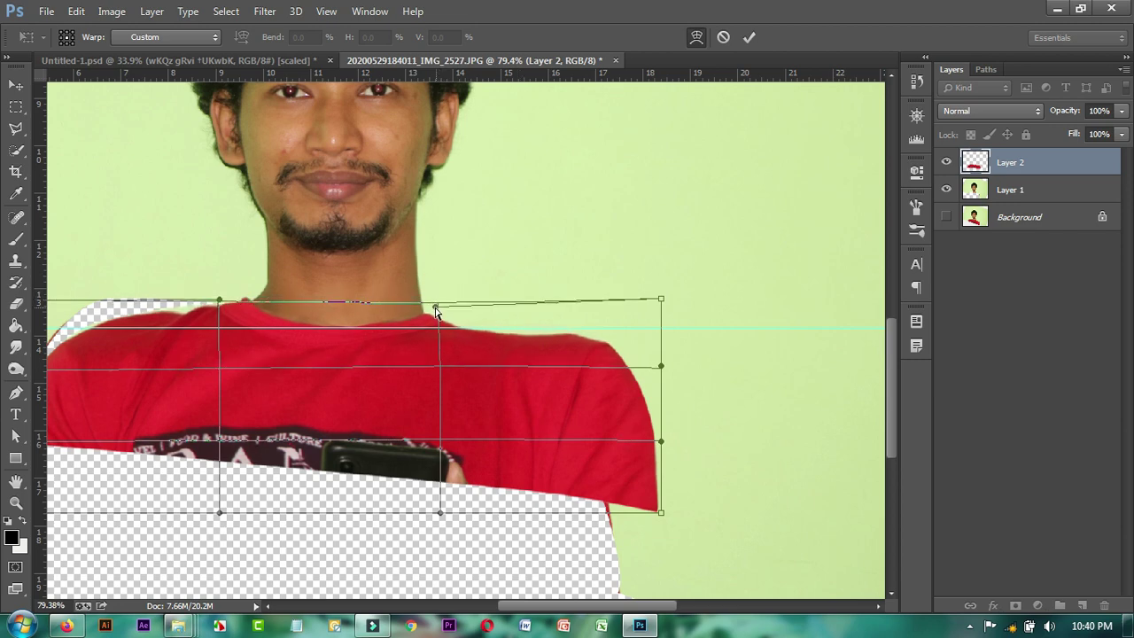
{"action": "left_click_drag", "start_coordinate": [544, 363], "coordinate": [516, 350]}
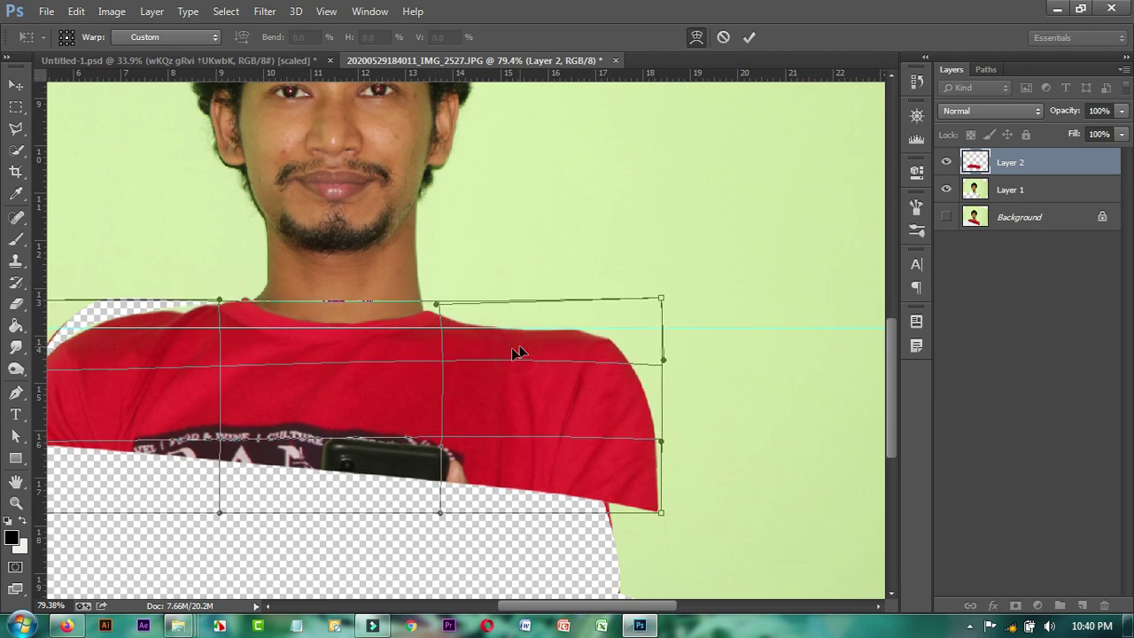
{"action": "left_click_drag", "start_coordinate": [363, 421], "coordinate": [359, 439]}
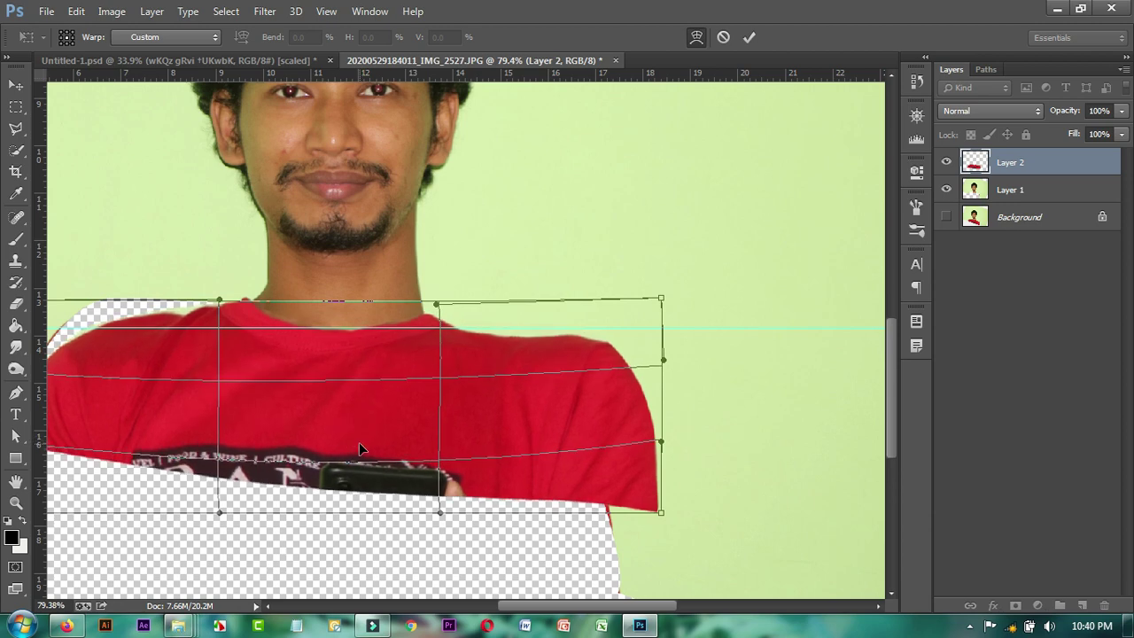
{"action": "left_click_drag", "start_coordinate": [418, 336], "coordinate": [420, 337]}
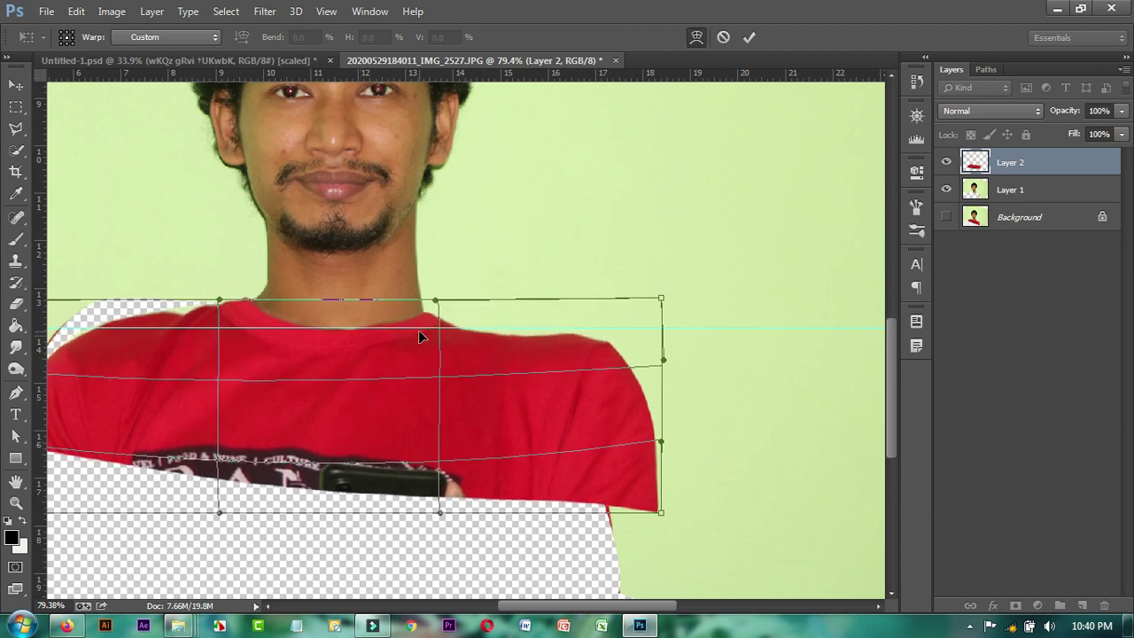
{"action": "key", "text": "Return"}
{"action": "scroll", "coordinate": [582, 435], "scroll_direction": "down", "scroll_amount": 2}
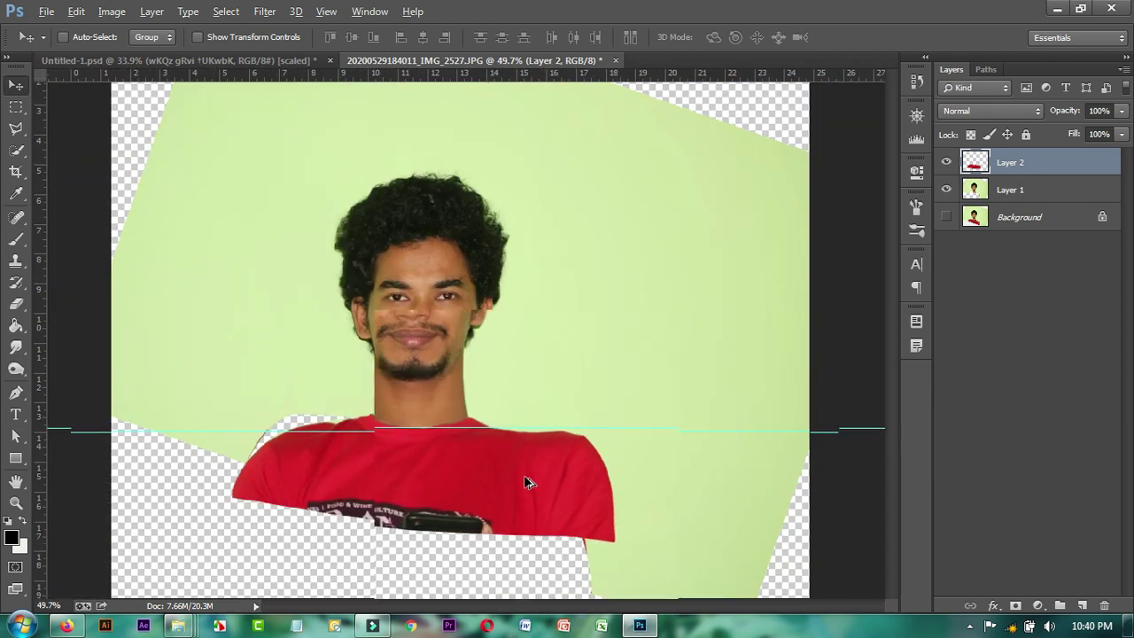
Remove the cyan guide, then sketch and discard a Pen path along the shoulder
{"action": "scroll", "coordinate": [529, 486], "scroll_direction": "up", "scroll_amount": 1}
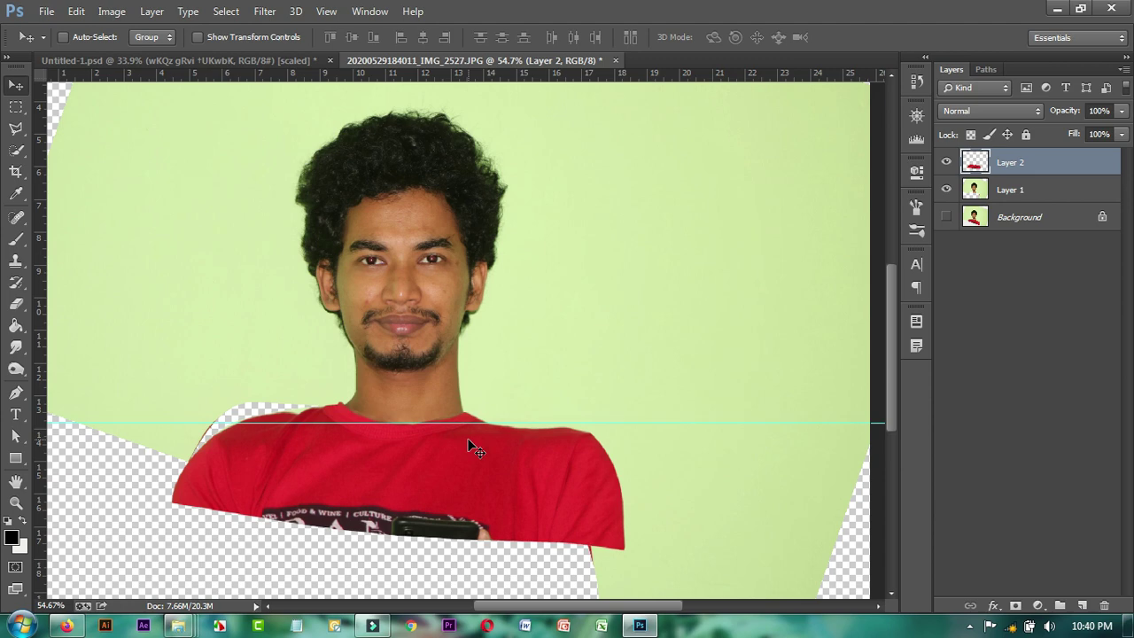
{"action": "key", "text": "ctrl+semicolon"}
{"action": "scroll", "coordinate": [500, 452], "scroll_direction": "down", "scroll_amount": 3}
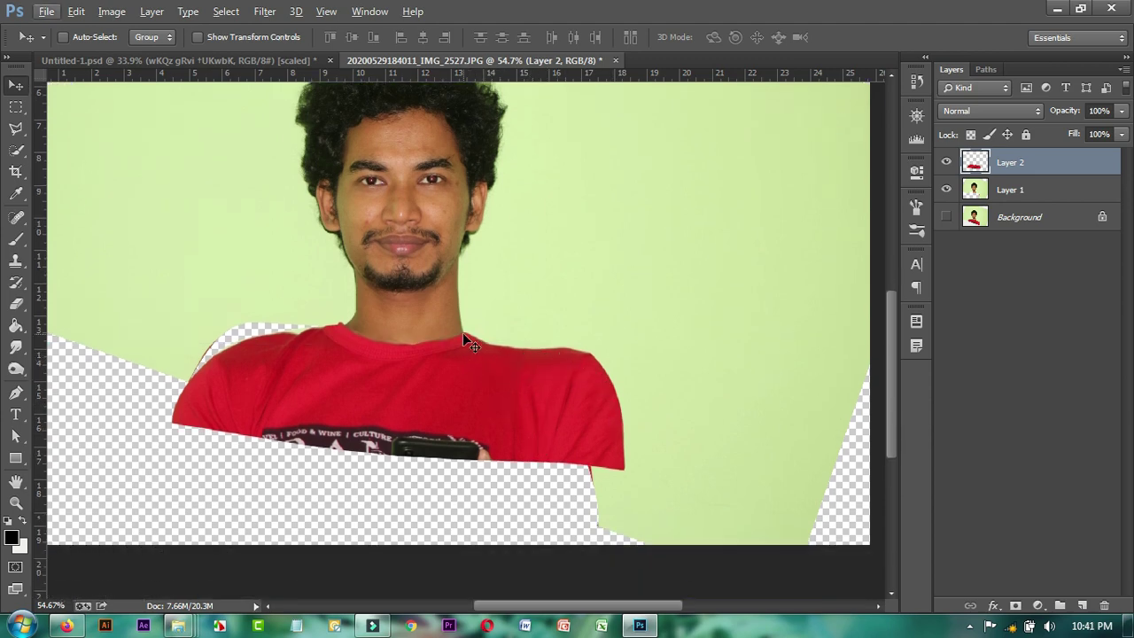
{"action": "left_click", "coordinate": [15, 393]}
{"action": "left_click", "coordinate": [507, 346]}
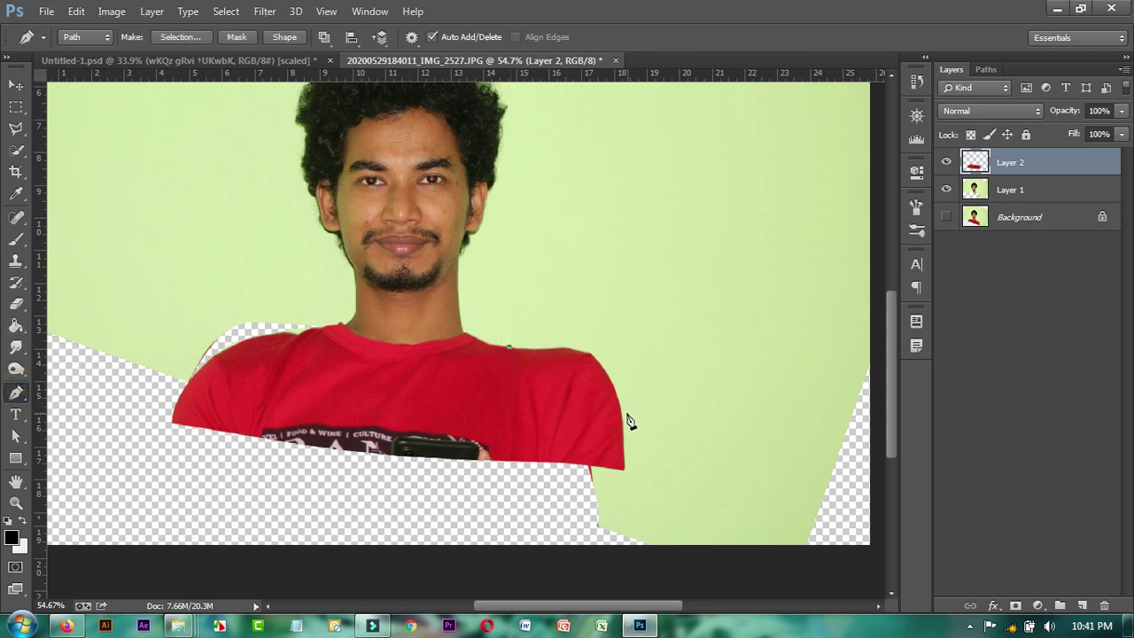
{"action": "left_click_drag", "start_coordinate": [623, 420], "coordinate": [641, 502]}
{"action": "key", "text": "alt"}
{"action": "key", "text": "Escape"}
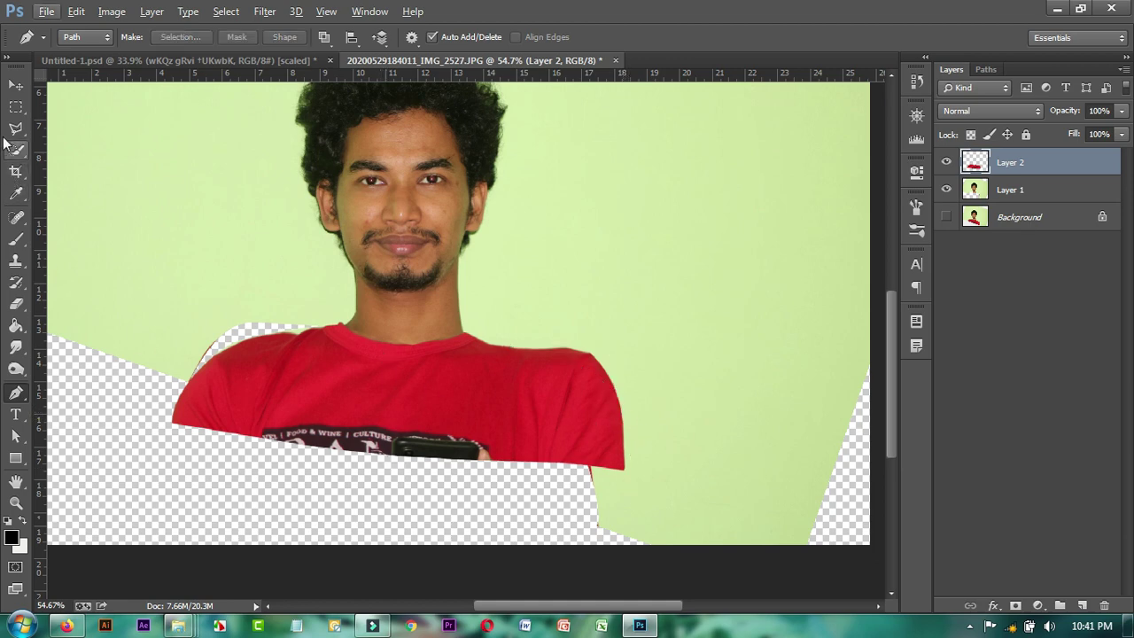
{"action": "left_click", "coordinate": [16, 107]}
Marquee-select the shirt's left half and delete the right half from Layer 2
{"action": "mouse_move", "coordinate": [158, 232]}
{"action": "left_mouse_down"}
{"action": "mouse_move", "coordinate": [395, 536]}
{"action": "mouse_move", "coordinate": [400, 522]}
{"action": "left_mouse_up"}
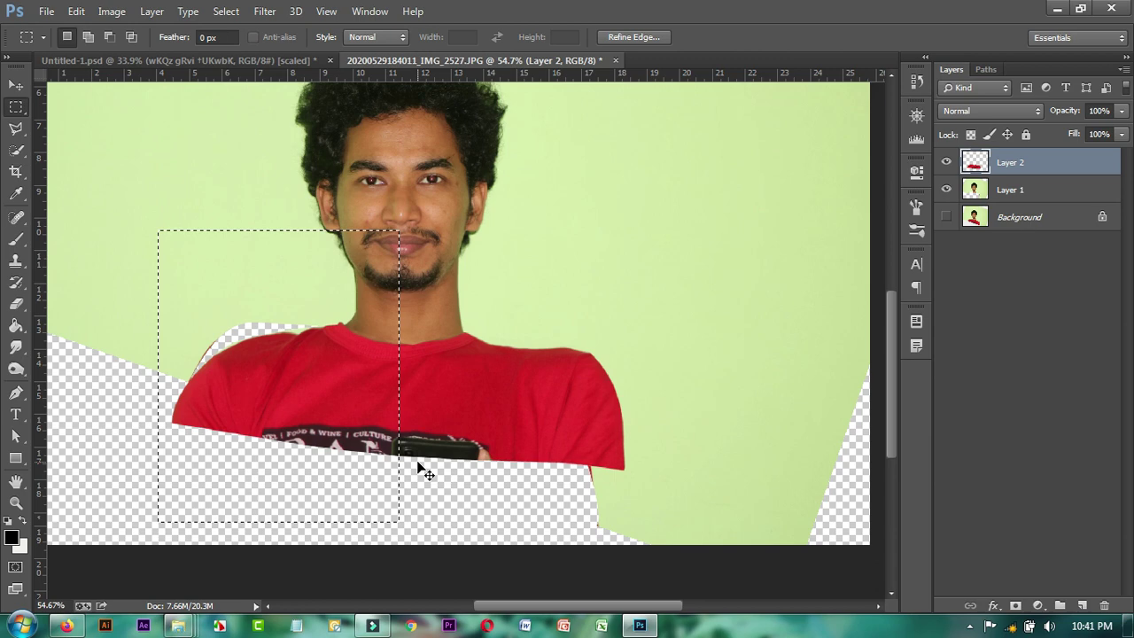
{"action": "scroll", "coordinate": [497, 474], "scroll_direction": "down", "scroll_amount": 5}
{"action": "key", "text": "alt"}
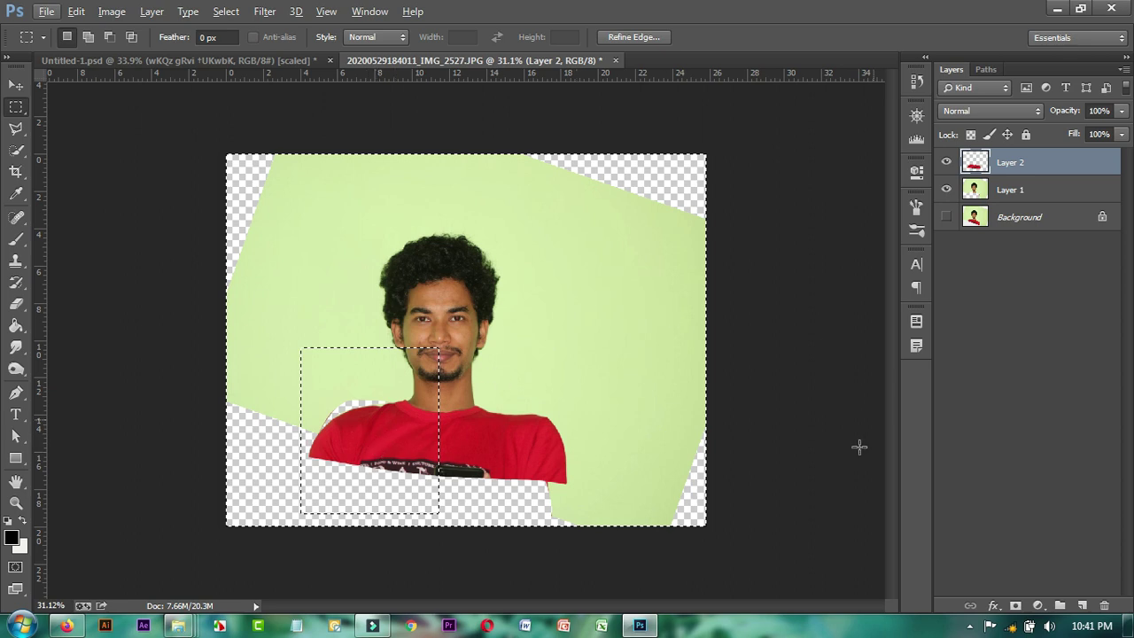
{"action": "scroll", "coordinate": [660, 430], "scroll_direction": "up", "scroll_amount": 2}
{"action": "scroll", "coordinate": [653, 425], "scroll_direction": "up", "scroll_amount": 2}
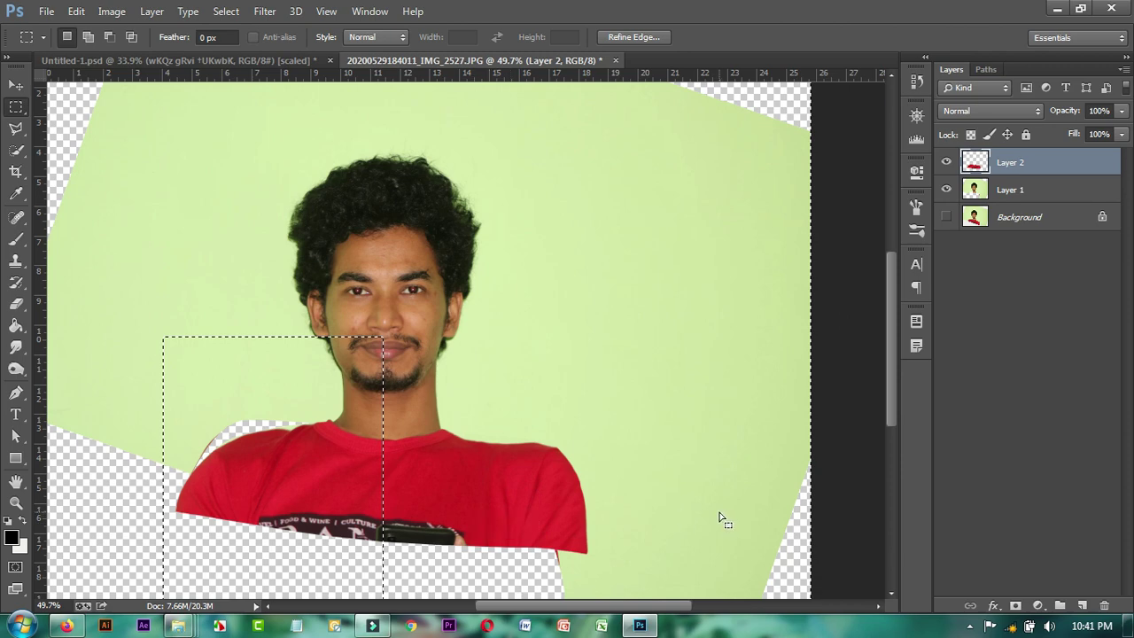
{"action": "key", "text": "Delete"}
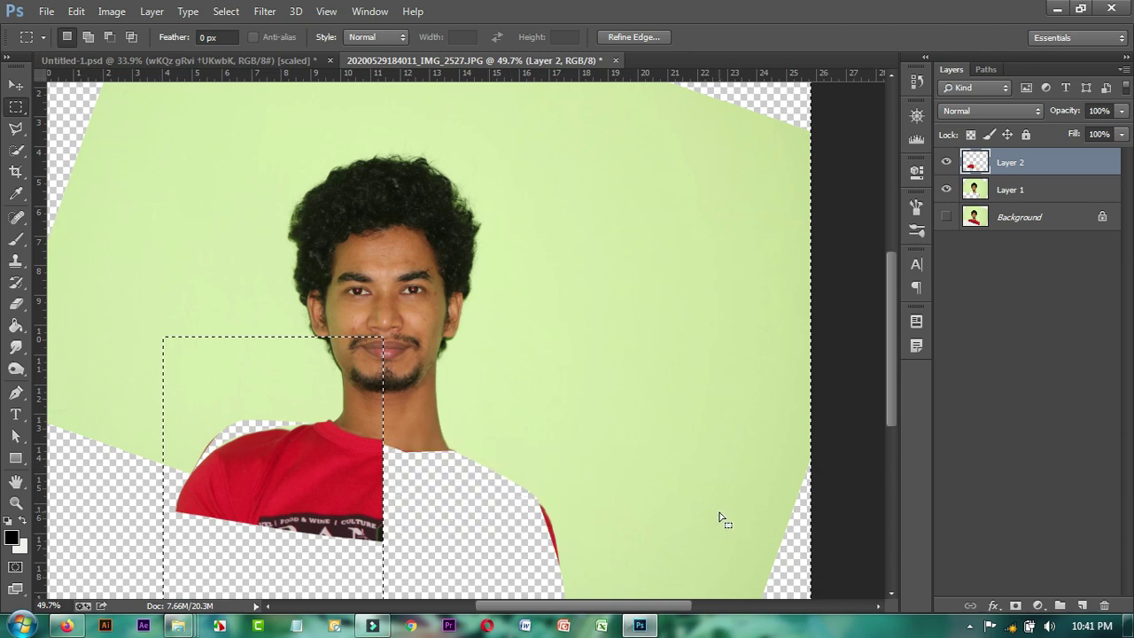
{"action": "scroll", "coordinate": [416, 474], "scroll_direction": "down", "scroll_amount": 2}
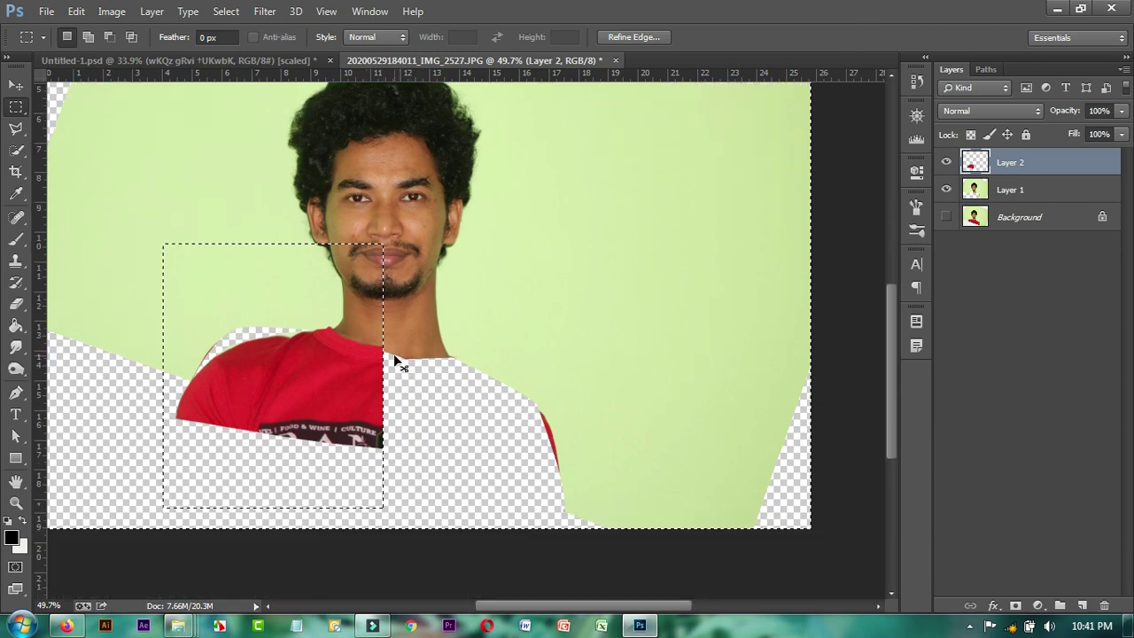
Deselect, duplicate the half-shirt layer, flip it horizontally, and move it to the right side
{"action": "key", "text": "ctrl+d"}
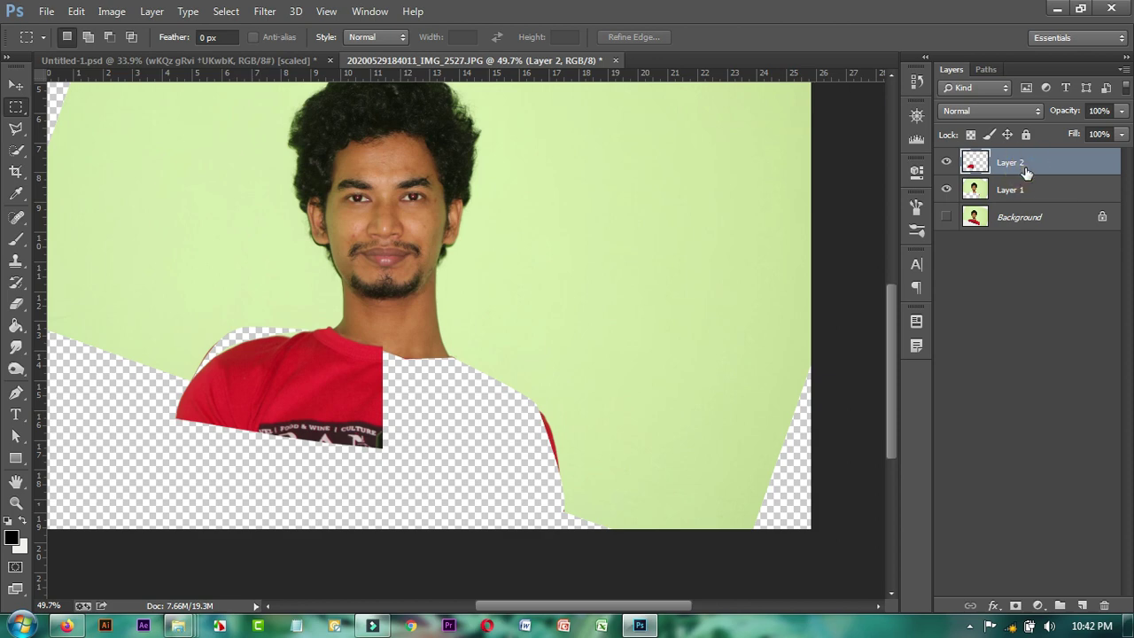
{"action": "key", "text": "ctrl+j"}
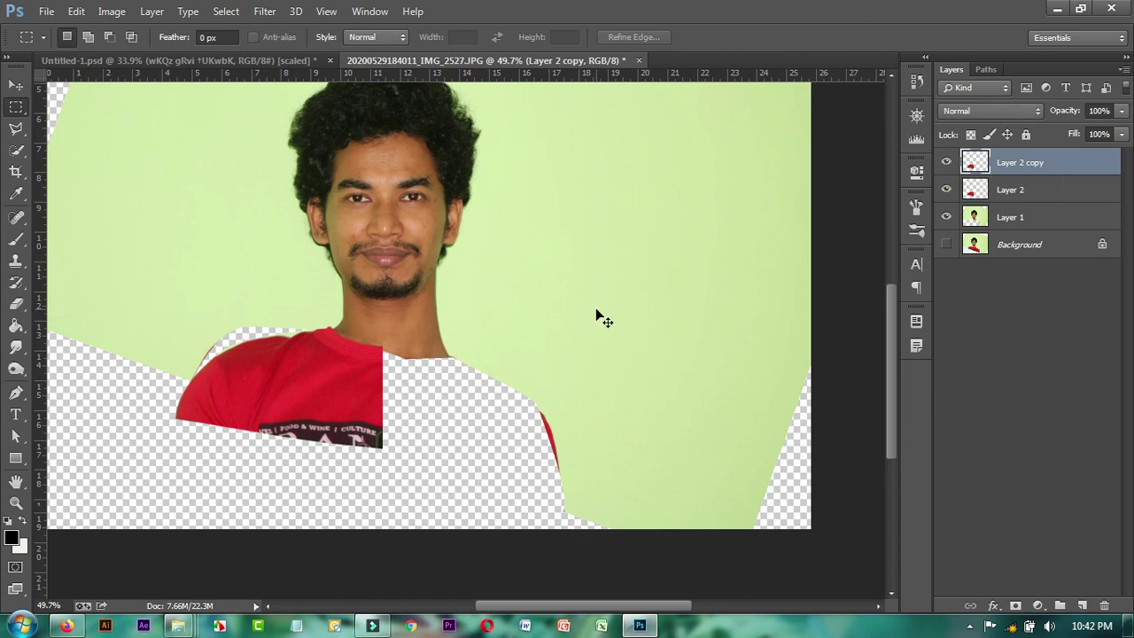
{"action": "key", "text": "ctrl+t"}
{"action": "right_click", "coordinate": [291, 403]}
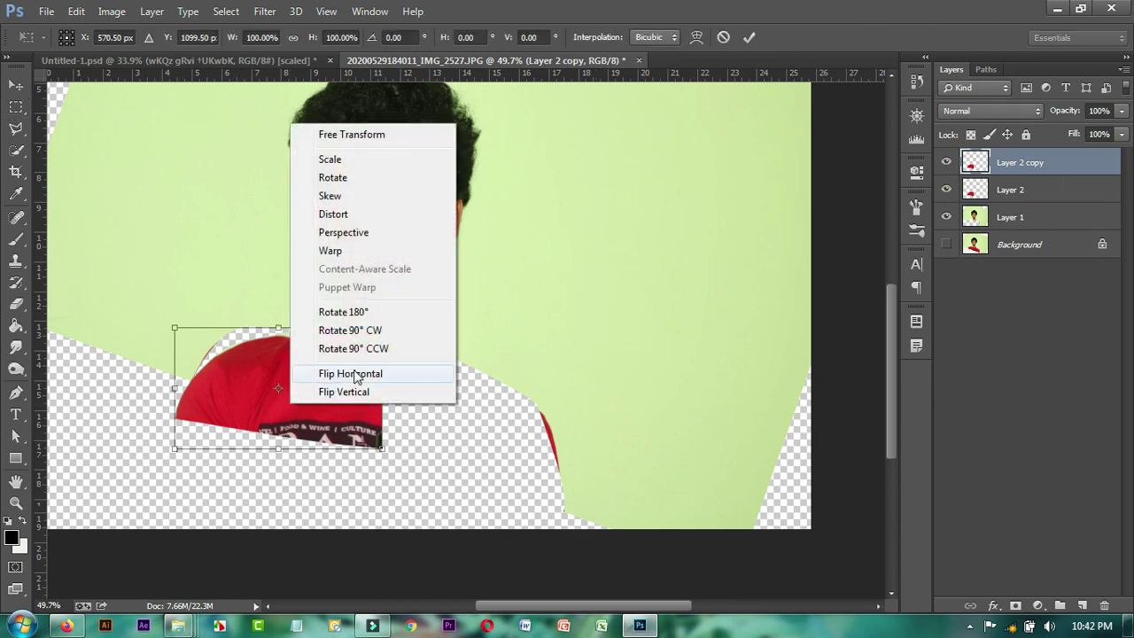
{"action": "left_click", "coordinate": [336, 378]}
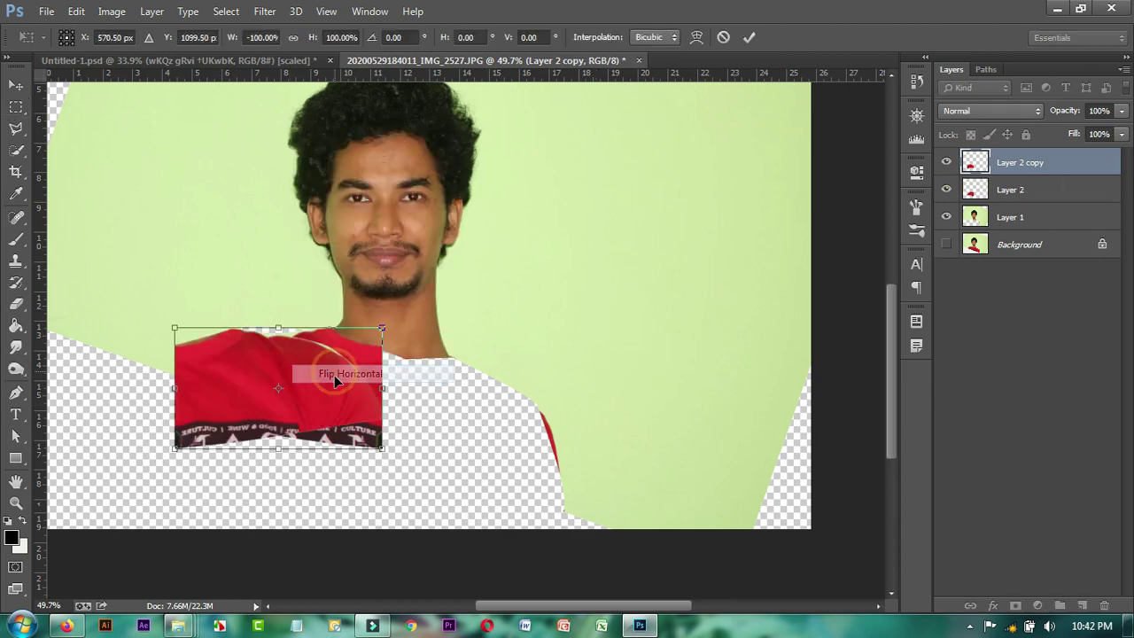
{"action": "mouse_move", "coordinate": [298, 391]}
{"action": "left_mouse_down"}
{"action": "mouse_move", "coordinate": [501, 416]}
{"action": "mouse_move", "coordinate": [504, 395]}
{"action": "left_mouse_up"}
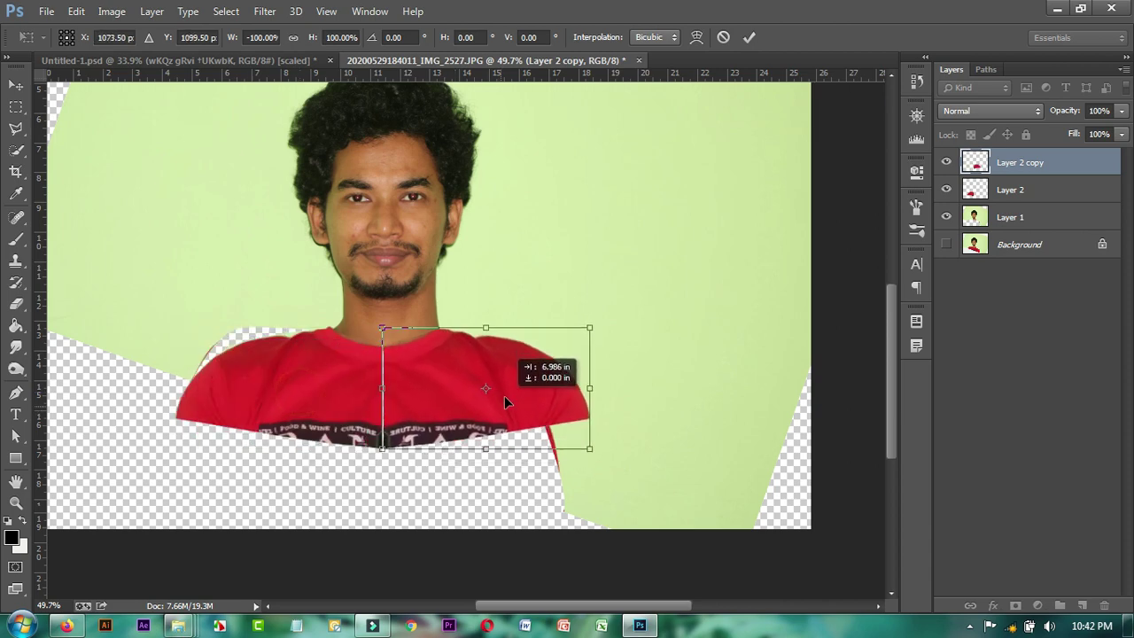
Rotate the mirrored half about 8.5°, widen it to about 107%, and commit
{"action": "left_click_drag", "start_coordinate": [622, 379], "coordinate": [620, 409]}
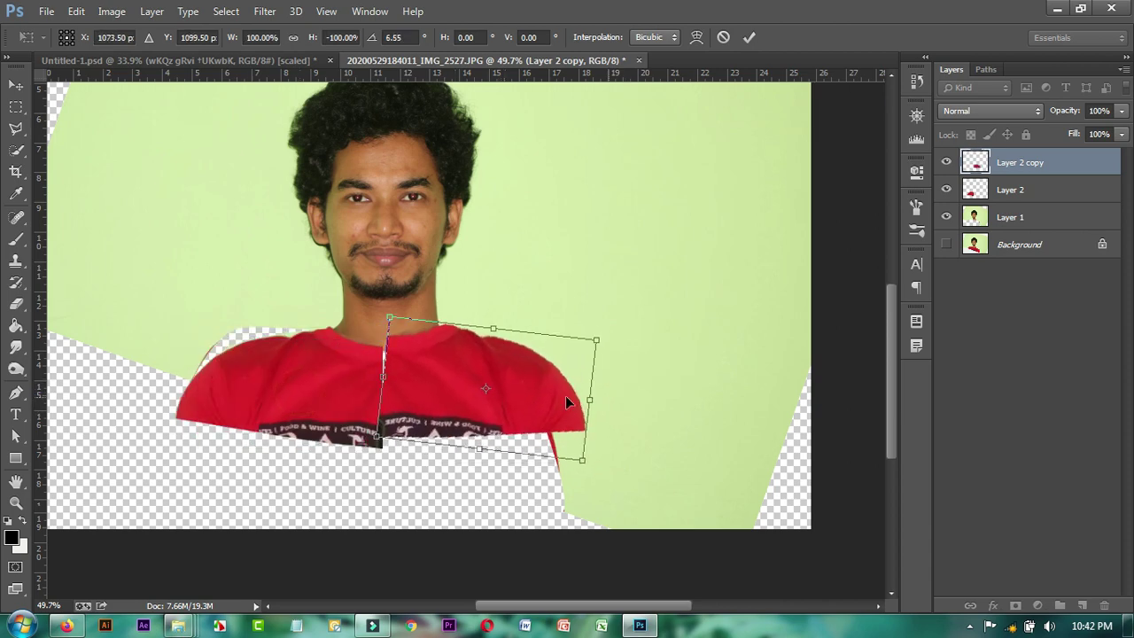
{"action": "left_click_drag", "start_coordinate": [553, 390], "coordinate": [558, 410]}
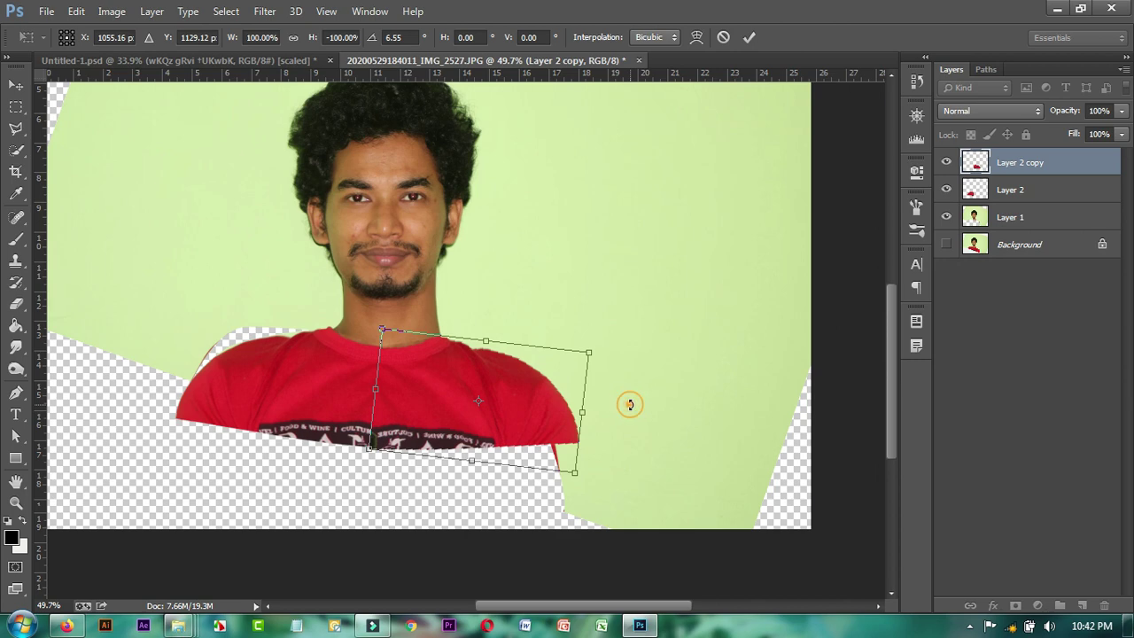
{"action": "left_click_drag", "start_coordinate": [630, 404], "coordinate": [633, 399]}
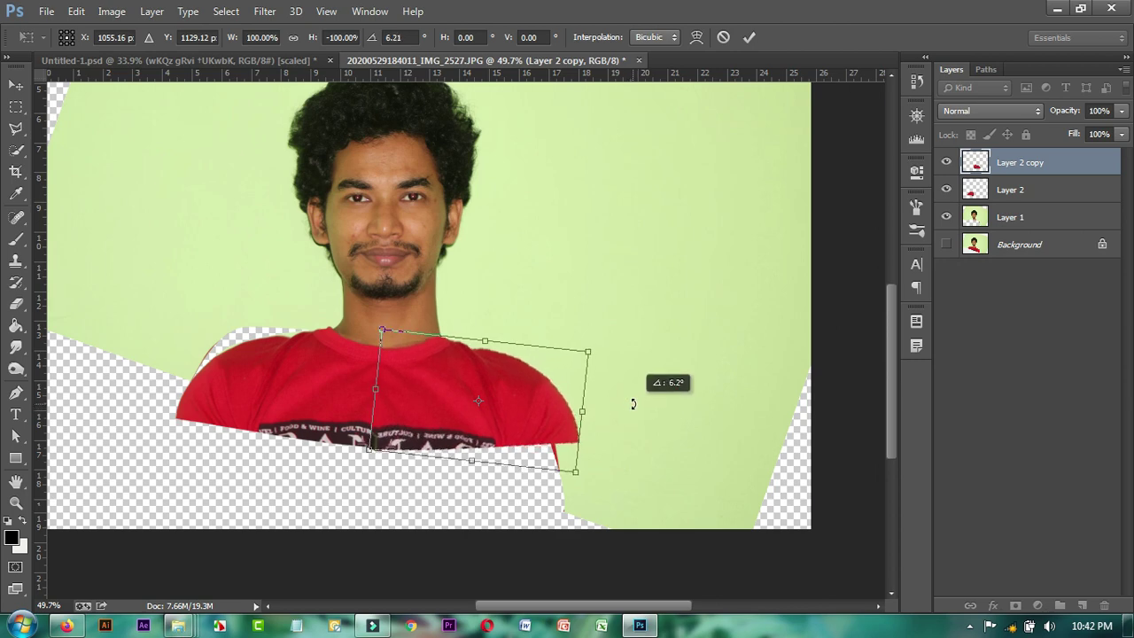
{"action": "left_click_drag", "start_coordinate": [496, 418], "coordinate": [496, 419]}
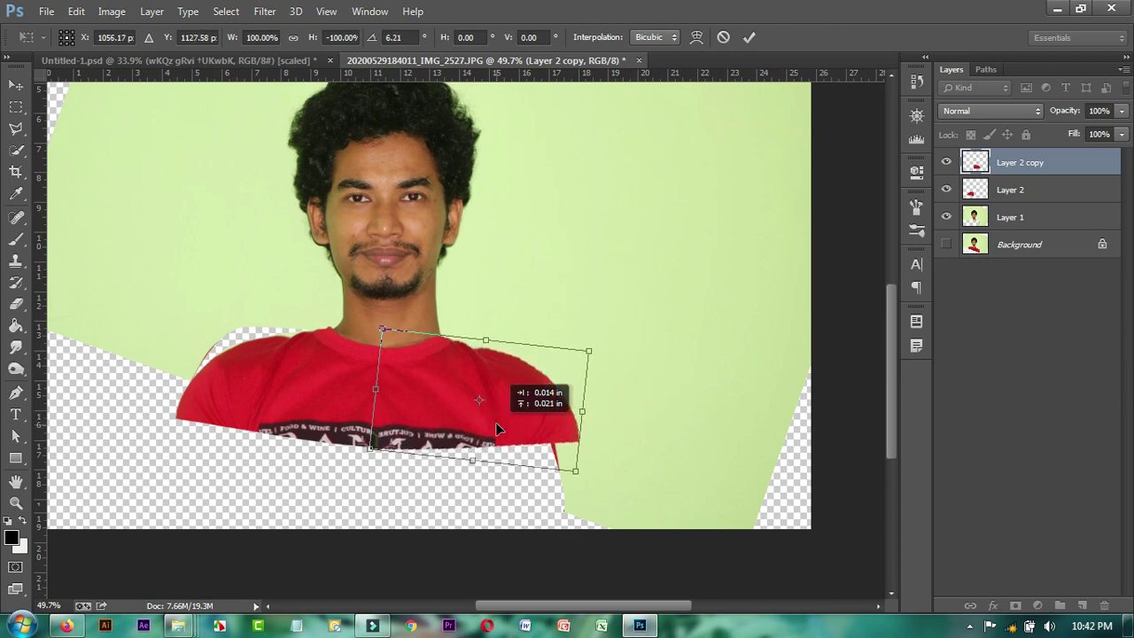
{"action": "left_click_drag", "start_coordinate": [585, 413], "coordinate": [665, 416]}
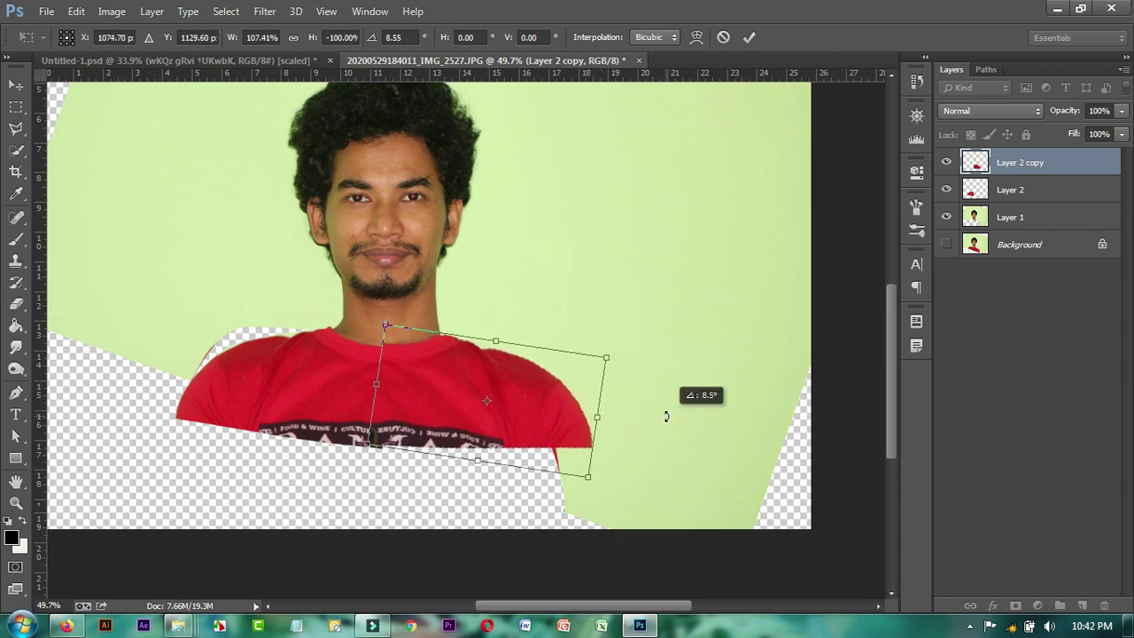
{"action": "left_click_drag", "start_coordinate": [509, 395], "coordinate": [514, 408]}
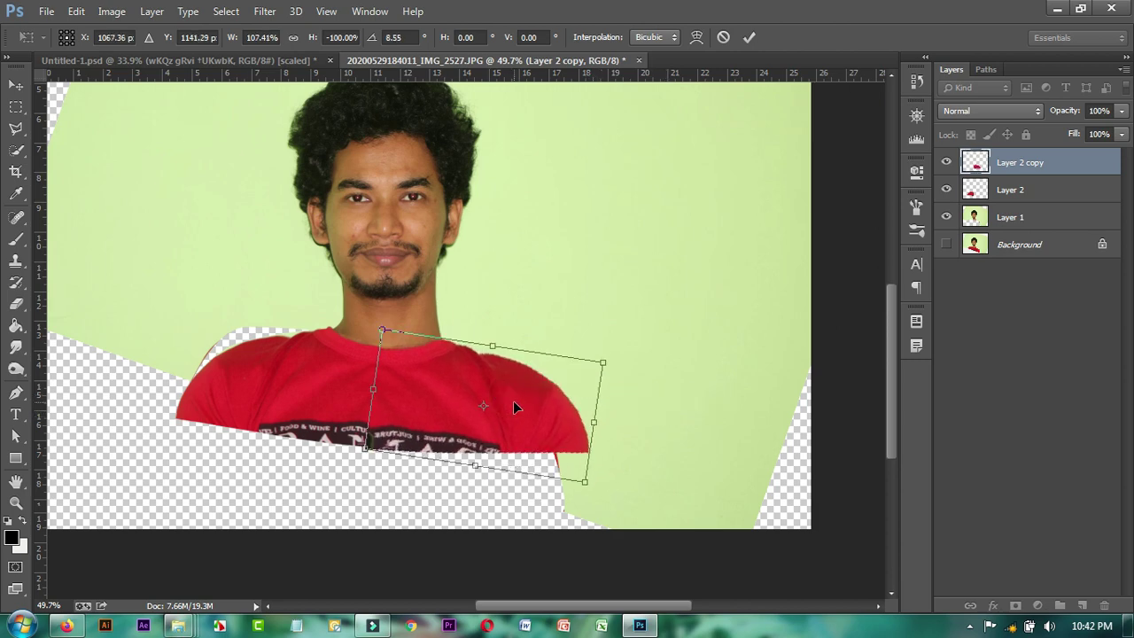
{"action": "key", "text": "Return"}
Undo the Layer 2 copy duplication and clear the rectangular selection
{"action": "key", "text": "m"}
{"action": "scroll", "coordinate": [541, 391], "scroll_direction": "down", "scroll_amount": 2}
{"action": "scroll", "coordinate": [467, 472], "scroll_direction": "down", "scroll_amount": 2}
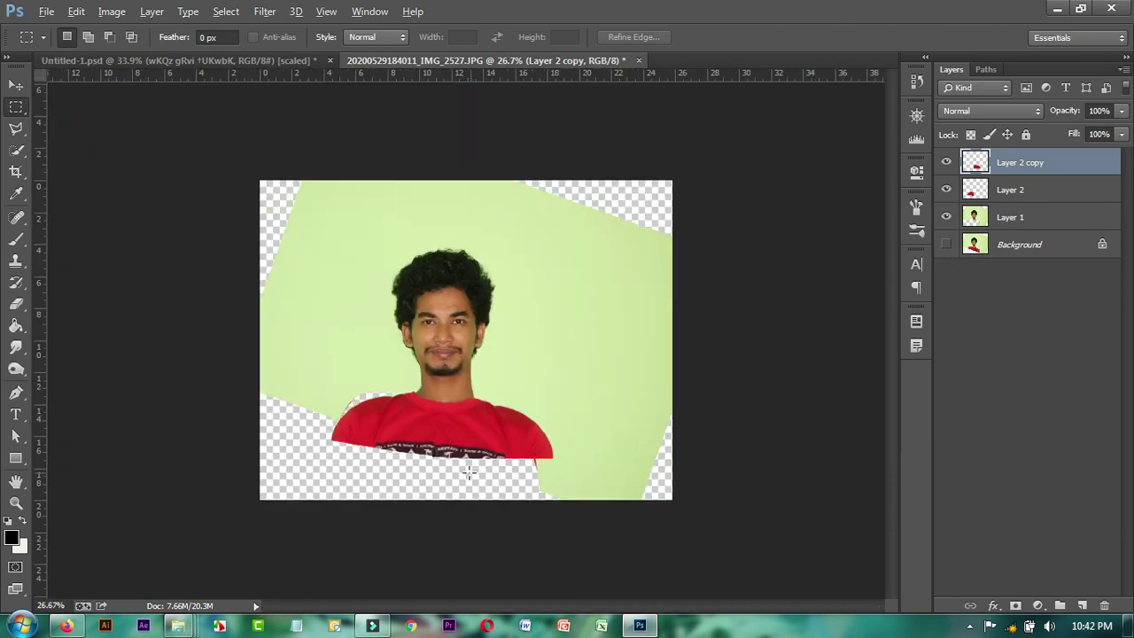
{"action": "scroll", "coordinate": [466, 471], "scroll_direction": "up", "scroll_amount": 2}
{"action": "scroll", "coordinate": [478, 471], "scroll_direction": "up", "scroll_amount": 3}
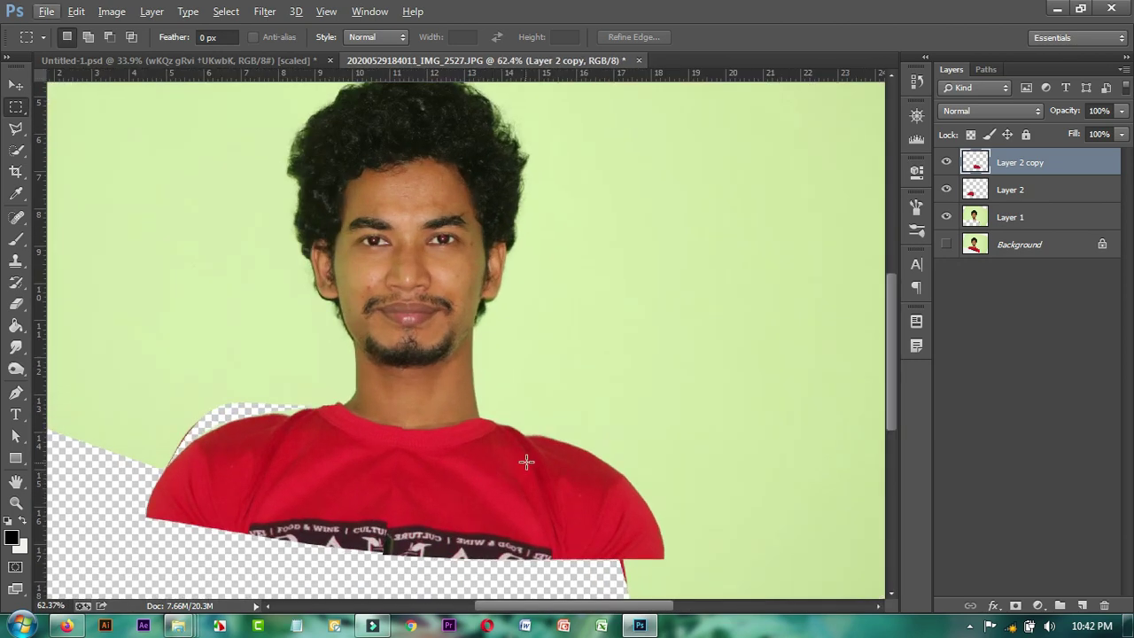
{"action": "key", "text": "ctrl+alt+z"}
{"action": "key", "text": "ctrl+alt+z"}
{"action": "key", "text": "ctrl+alt+z"}
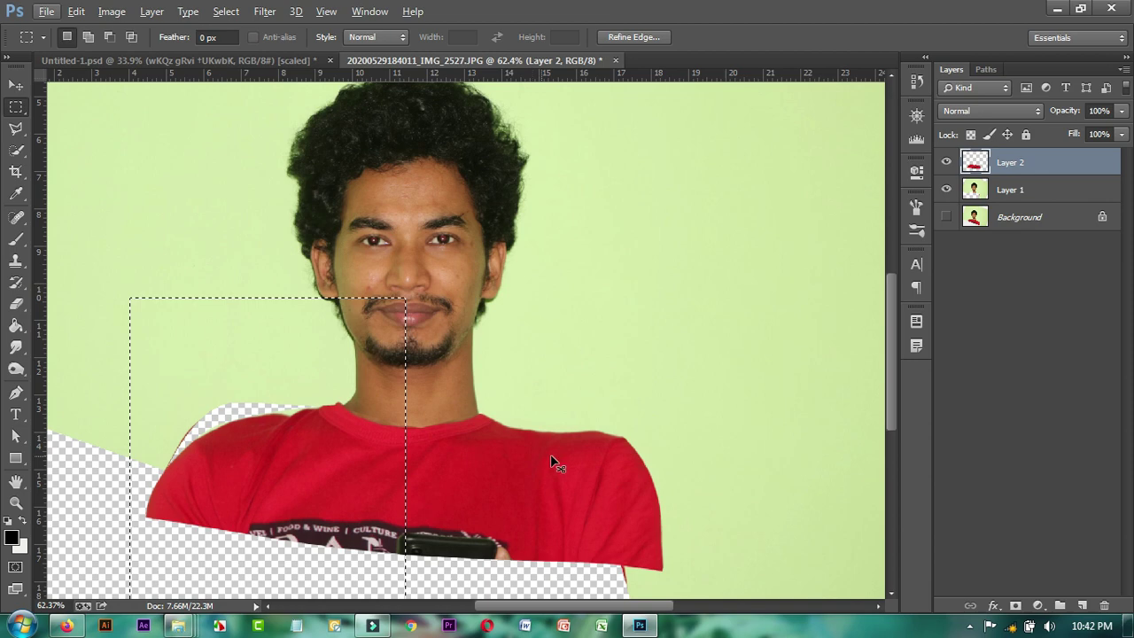
{"action": "key", "text": "ctrl+d"}
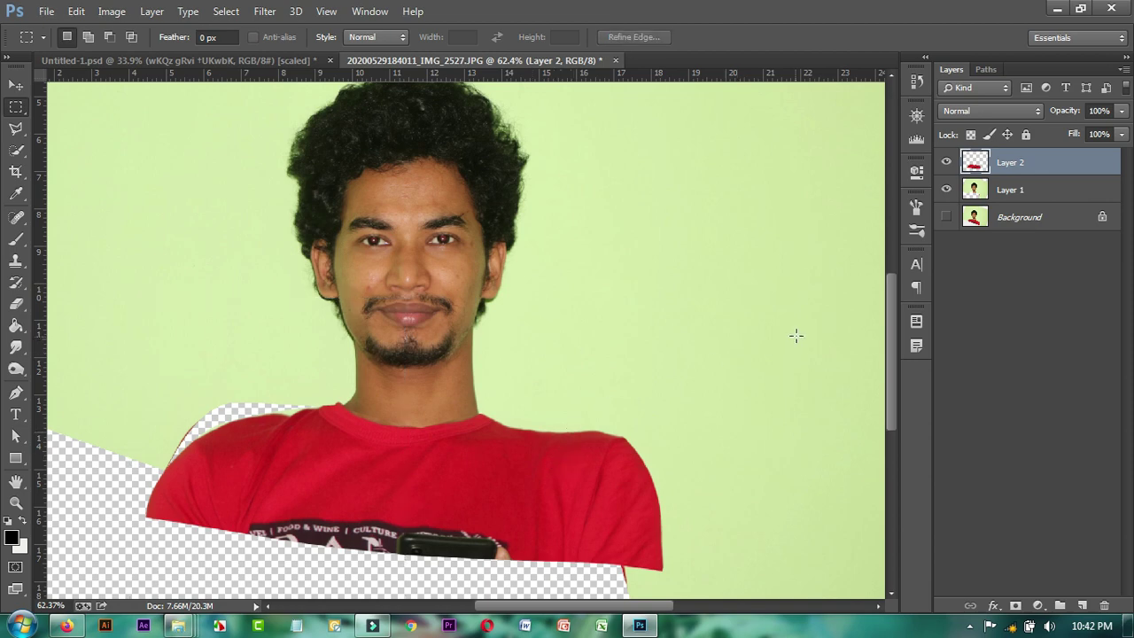
{"action": "scroll", "coordinate": [795, 335], "scroll_direction": "down", "scroll_amount": 3}
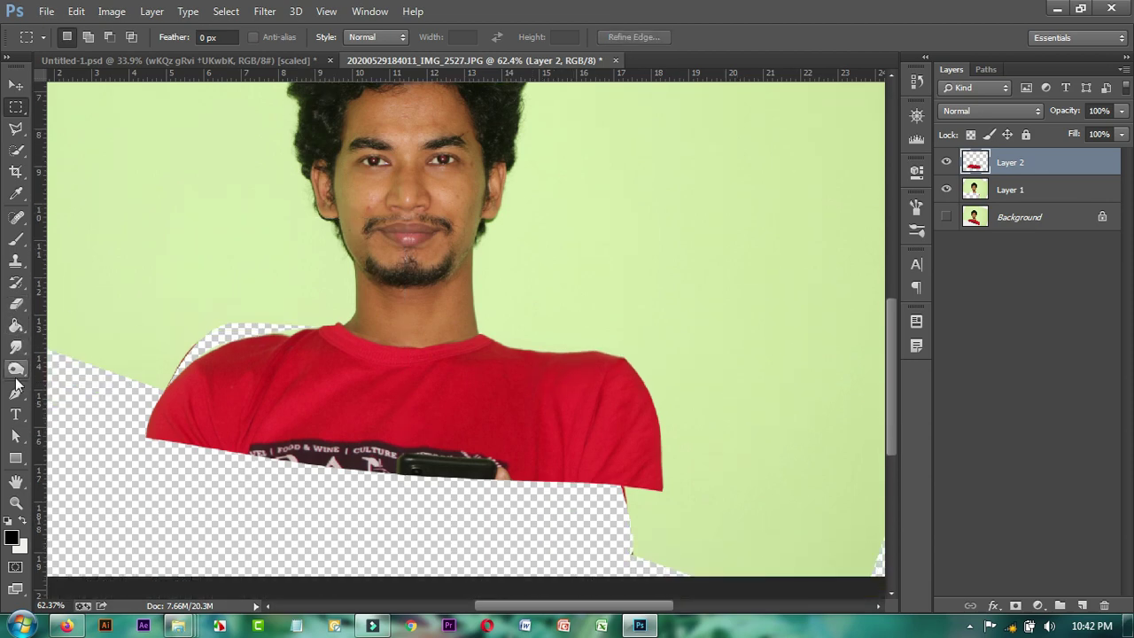
Start a Pen path at the shirt neckline and curve it onto the right shoulder edge
{"action": "left_click", "coordinate": [16, 391]}
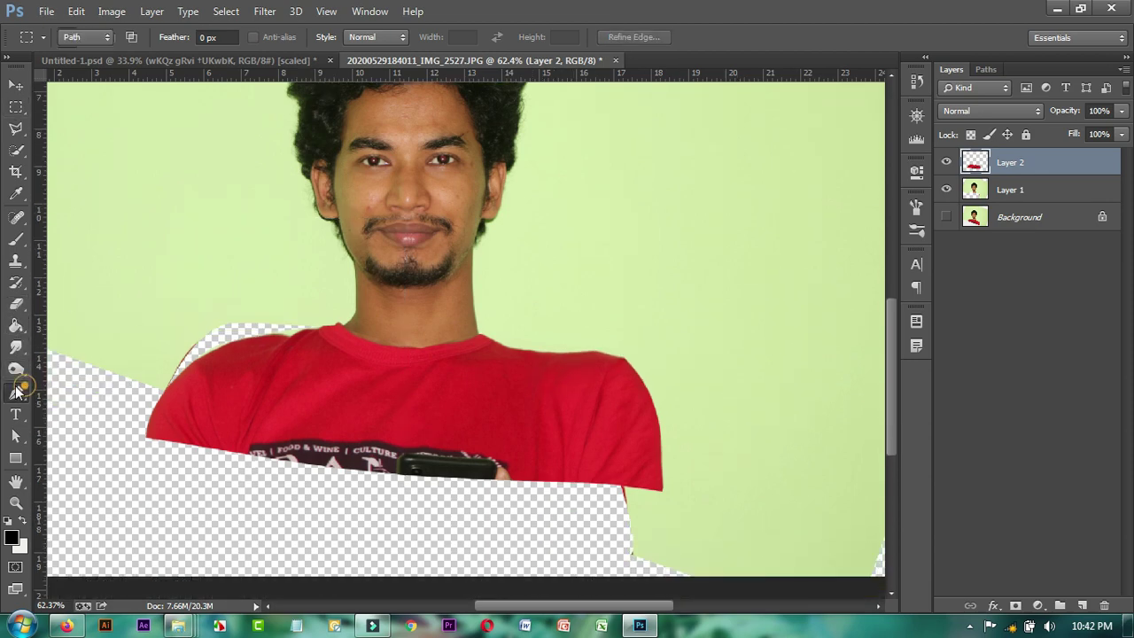
{"action": "left_click", "coordinate": [504, 347]}
{"action": "left_click_drag", "start_coordinate": [660, 462], "coordinate": [680, 573]}
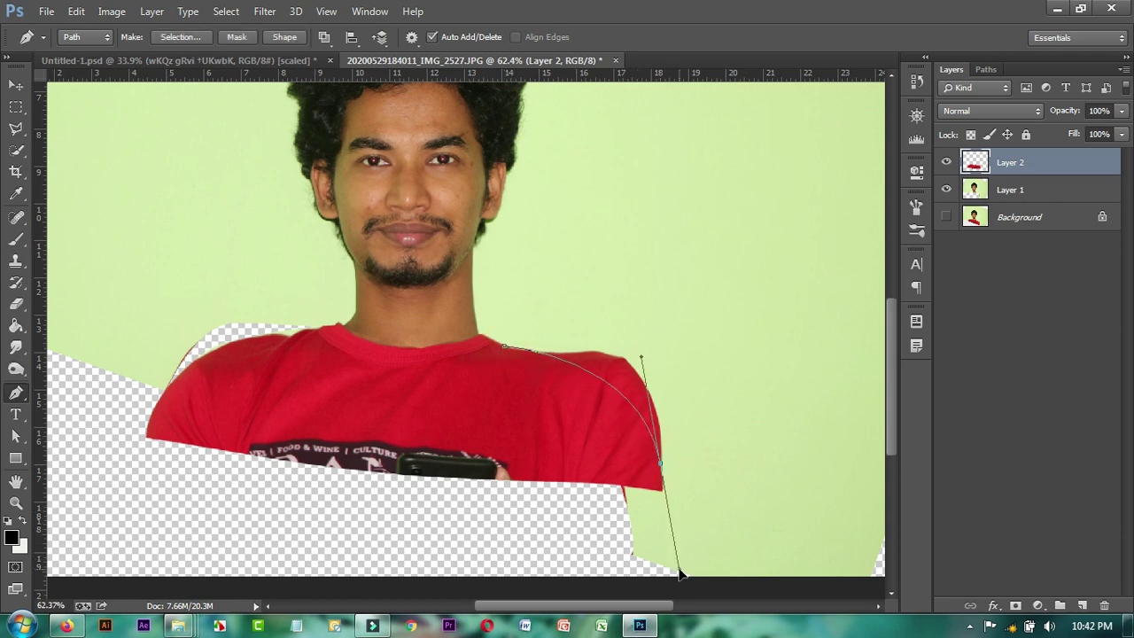
{"action": "left_click_drag", "start_coordinate": [681, 573], "coordinate": [657, 582]}
{"action": "key", "text": "ctrl+z"}
{"action": "left_click_drag", "start_coordinate": [628, 375], "coordinate": [644, 399]}
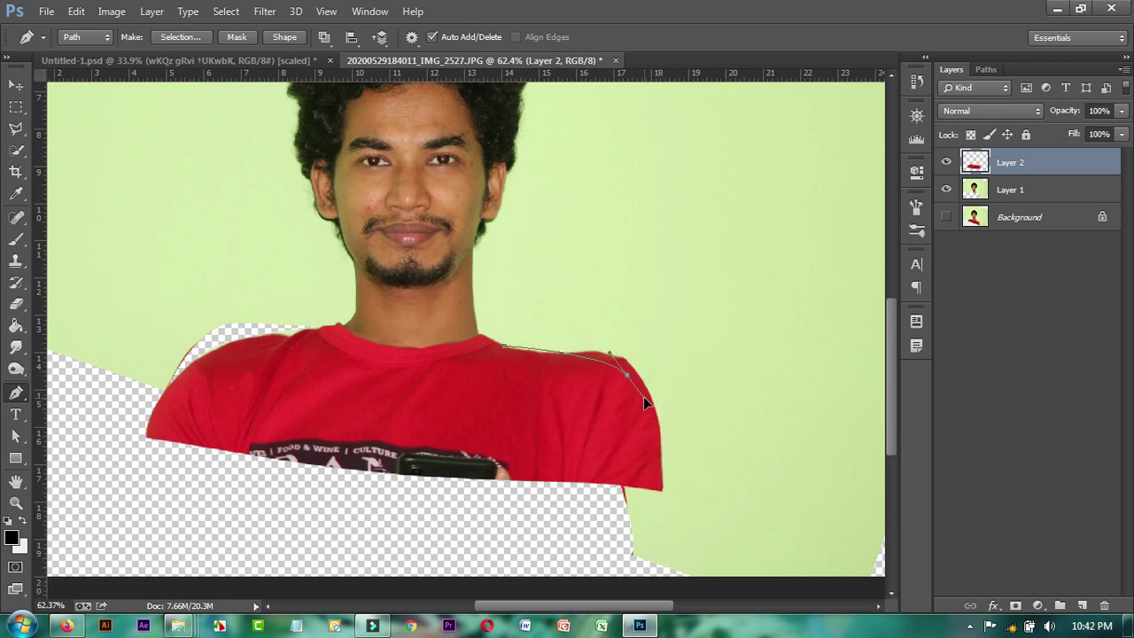
{"action": "left_click_drag", "start_coordinate": [627, 375], "coordinate": [637, 379]}
Add anchors down the right shoulder edge and close the path back at the neckline
{"action": "left_click", "coordinate": [658, 416]}
{"action": "left_click", "coordinate": [660, 453]}
{"action": "left_click", "coordinate": [662, 487]}
{"action": "left_click_drag", "start_coordinate": [679, 336], "coordinate": [629, 298]}
{"action": "left_click", "coordinate": [504, 345]}
{"action": "left_click_drag", "start_coordinate": [503, 396], "coordinate": [505, 410]}
Convert the closed shoulder path to a selection, then deselect it
{"action": "key", "text": "ctrl+Return"}
{"action": "key", "text": "ctrl+d"}
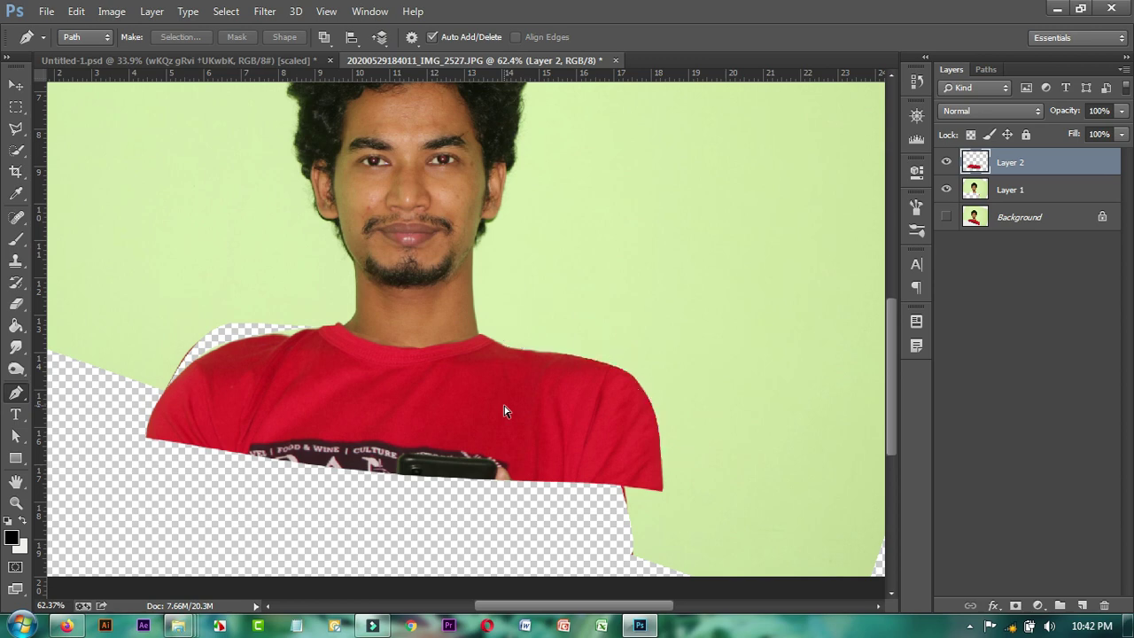
{"action": "scroll", "coordinate": [536, 417], "scroll_direction": "down", "scroll_amount": 3, "text": "alt"}
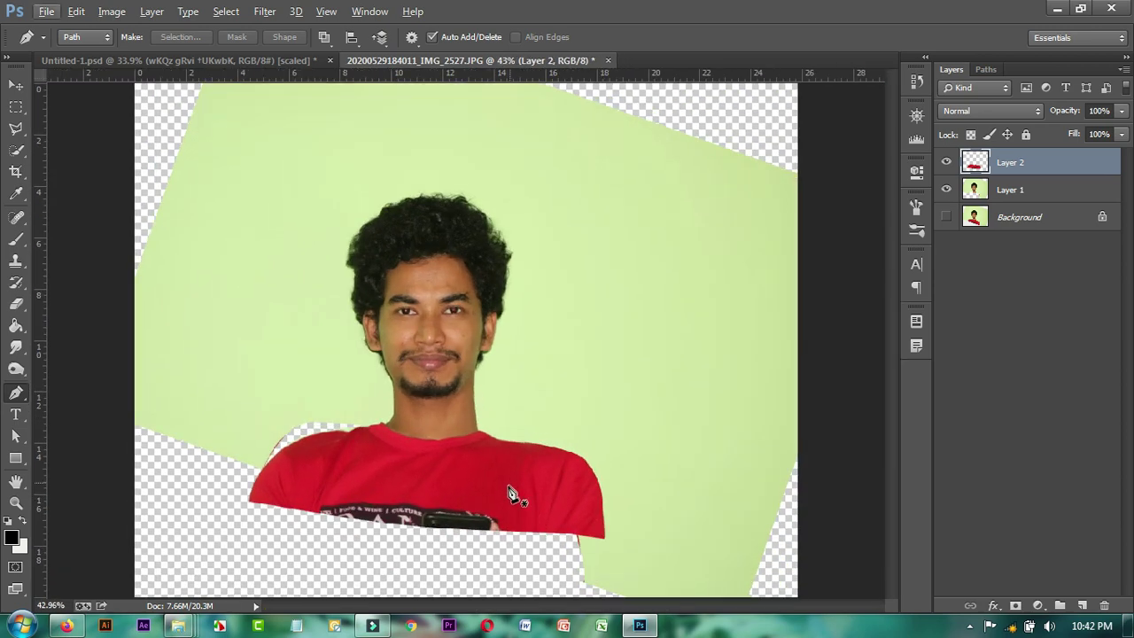
{"action": "scroll", "coordinate": [522, 487], "scroll_direction": "up", "scroll_amount": 1, "text": "alt"}
{"action": "scroll", "coordinate": [596, 497], "scroll_direction": "down", "scroll_amount": 1, "text": "alt"}
{"action": "scroll", "coordinate": [596, 497], "scroll_direction": "up", "scroll_amount": 1, "text": "alt"}
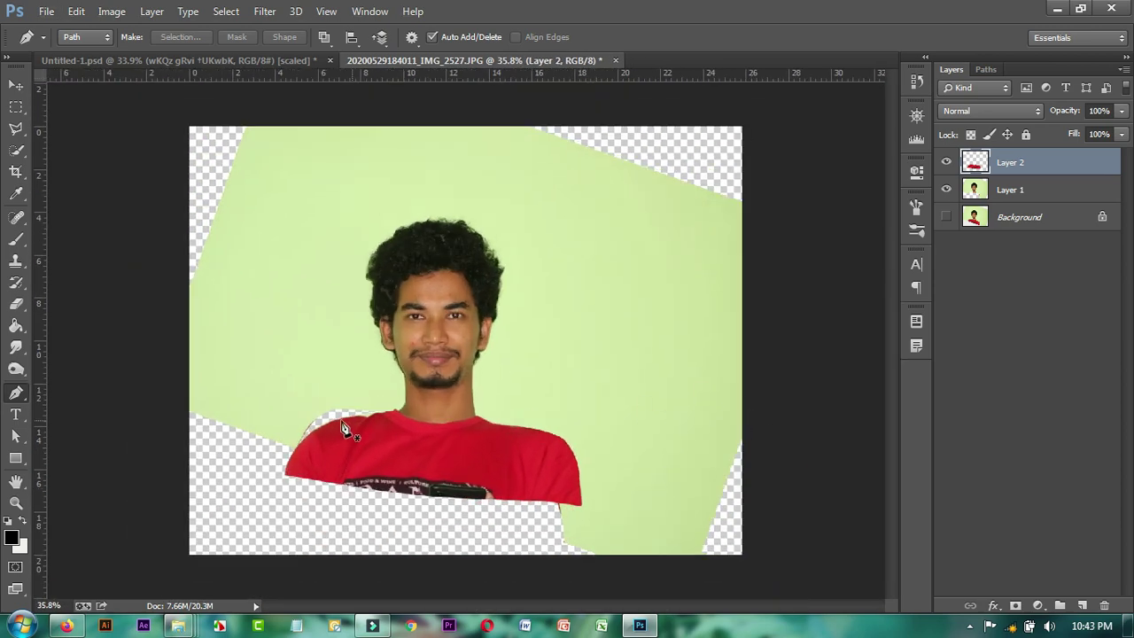
Add Layer 3 above Background and paint-bucket its empty areas with the sampled light green
{"action": "left_click", "coordinate": [1019, 220]}
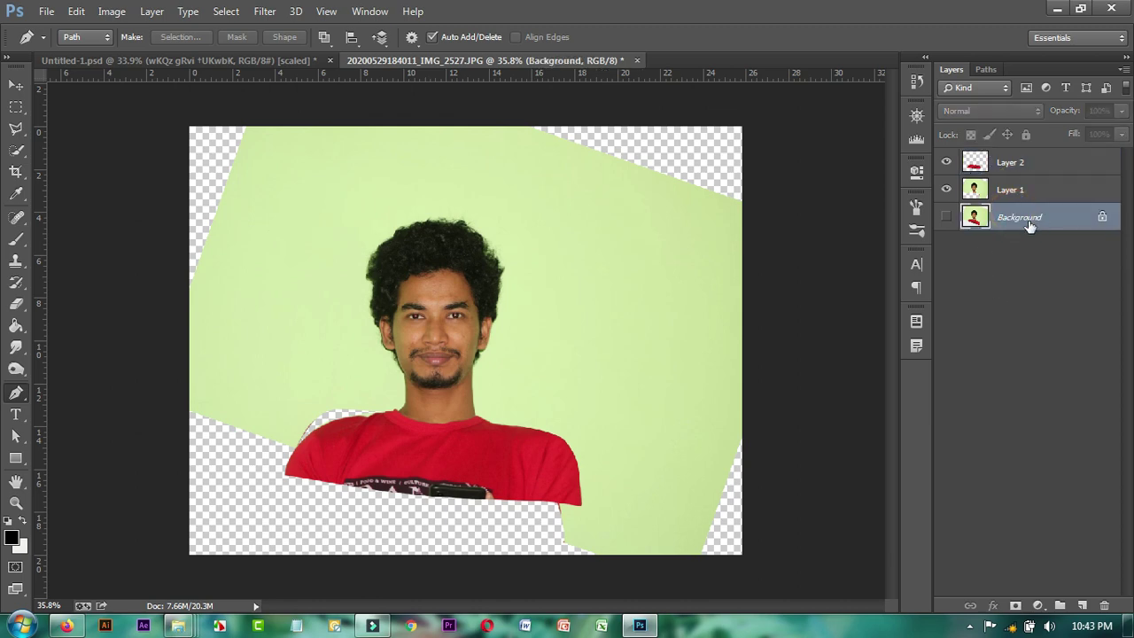
{"action": "left_click", "coordinate": [1082, 605]}
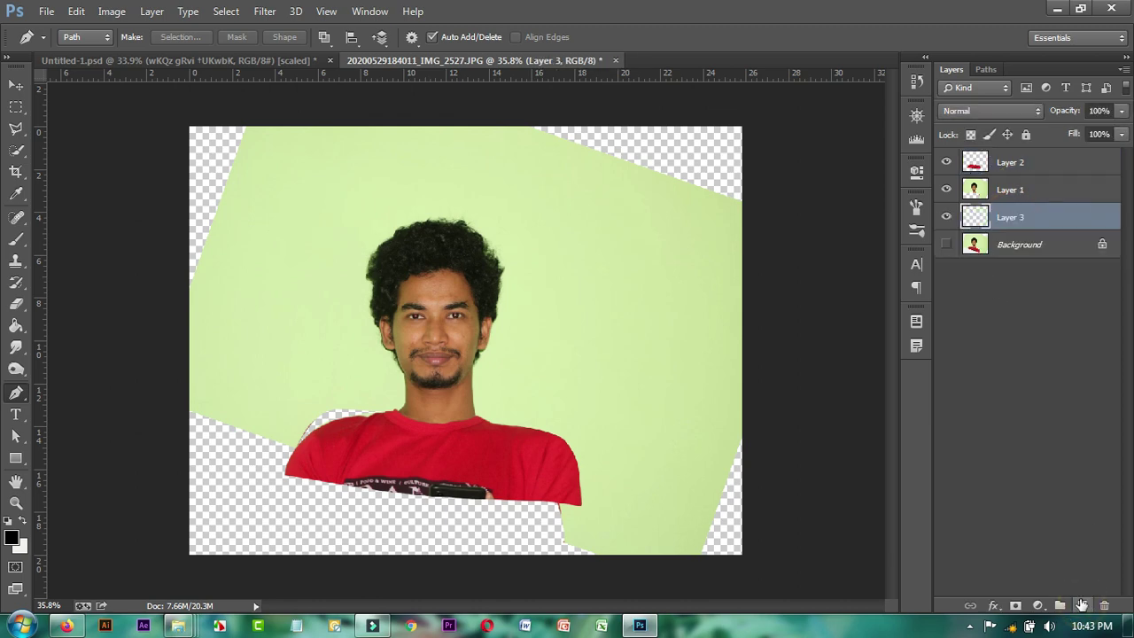
{"action": "left_click", "coordinate": [16, 330]}
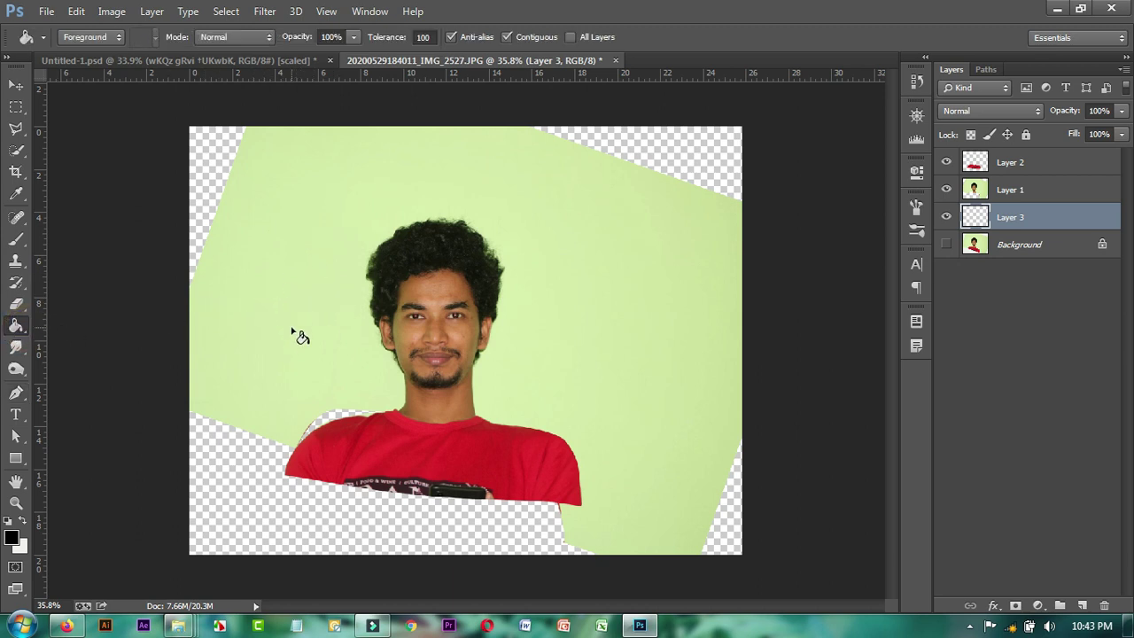
{"action": "left_click", "coordinate": [308, 283], "text": "alt"}
{"action": "left_click", "coordinate": [257, 512]}
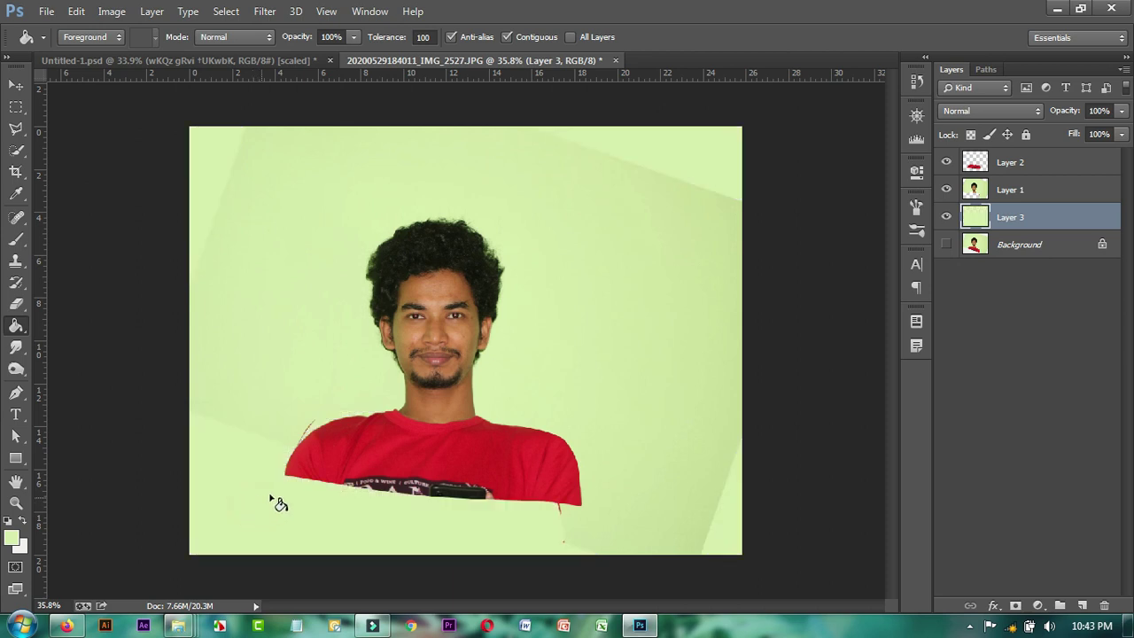
{"action": "left_click", "coordinate": [706, 178]}
{"action": "scroll", "coordinate": [428, 436], "scroll_direction": "up", "scroll_amount": 2}
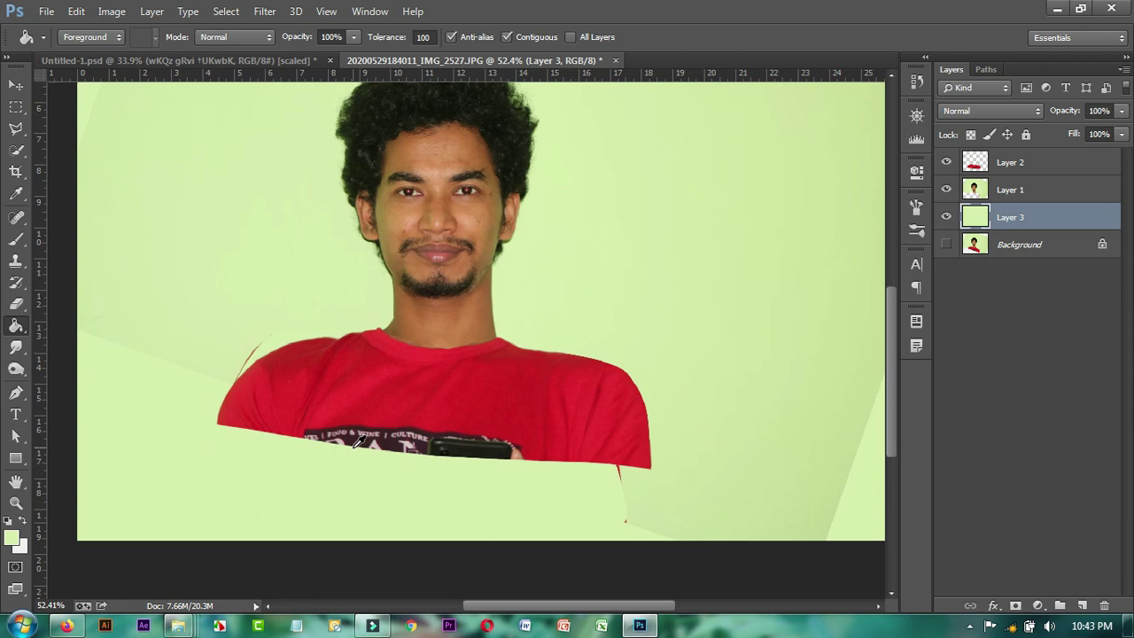
{"action": "scroll", "coordinate": [428, 436], "scroll_direction": "up", "scroll_amount": 2}
{"action": "scroll", "coordinate": [382, 448], "scroll_direction": "down", "scroll_amount": 3}
{"action": "scroll", "coordinate": [383, 447], "scroll_direction": "down", "scroll_amount": 2}
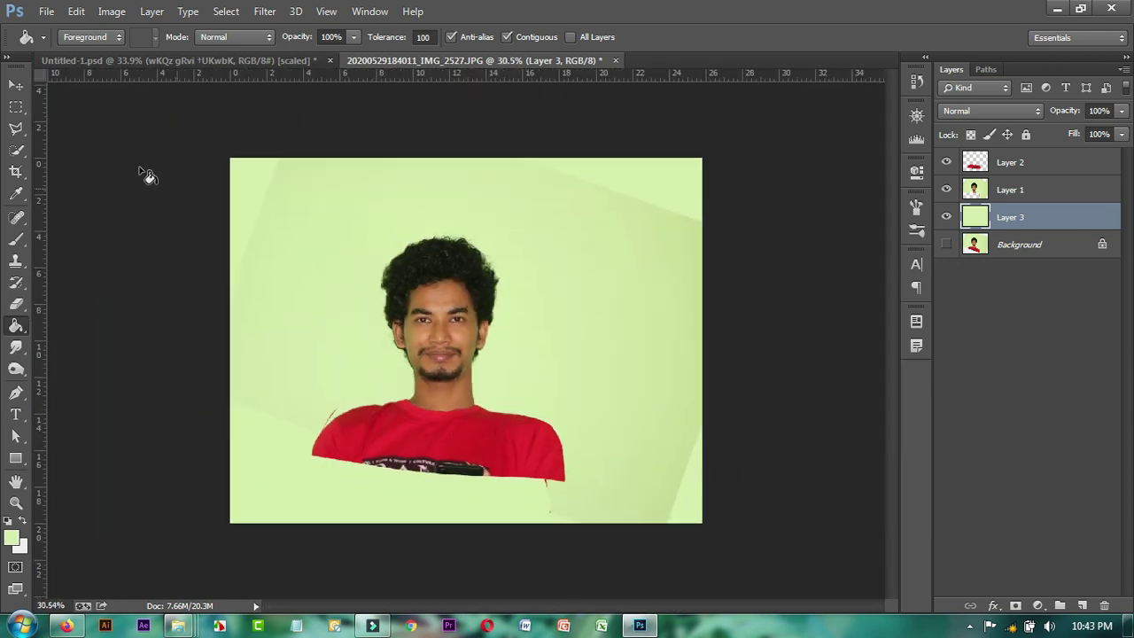
{"action": "left_click", "coordinate": [14, 171]}
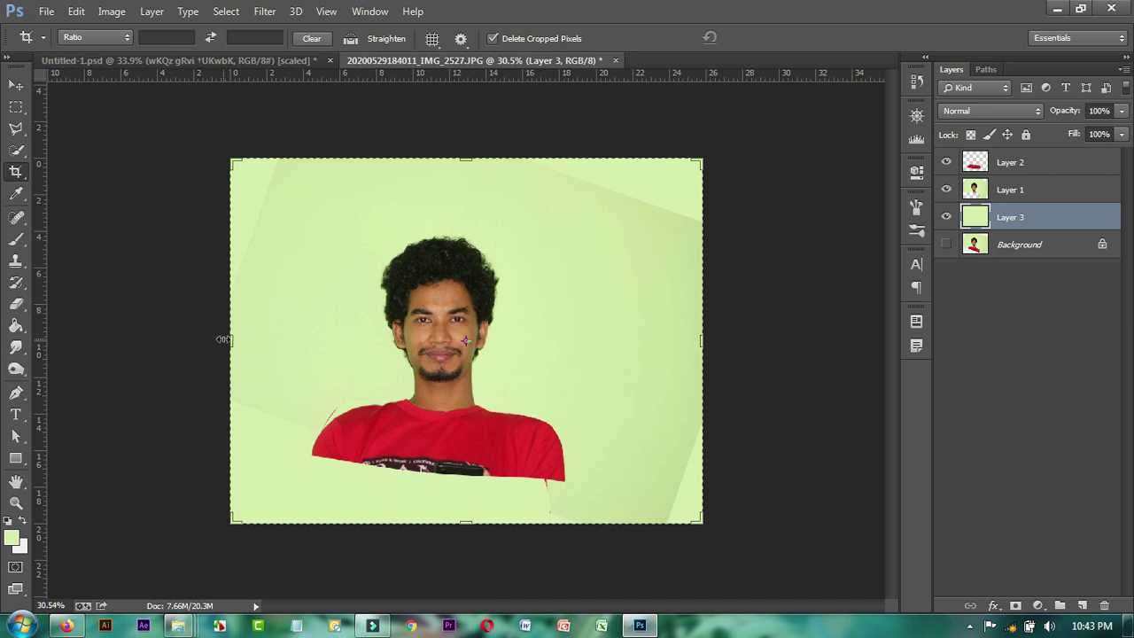
Crop the left, right and bottom edges inward to a tighter head-and-shoulders frame
{"action": "left_click_drag", "start_coordinate": [223, 339], "coordinate": [270, 343]}
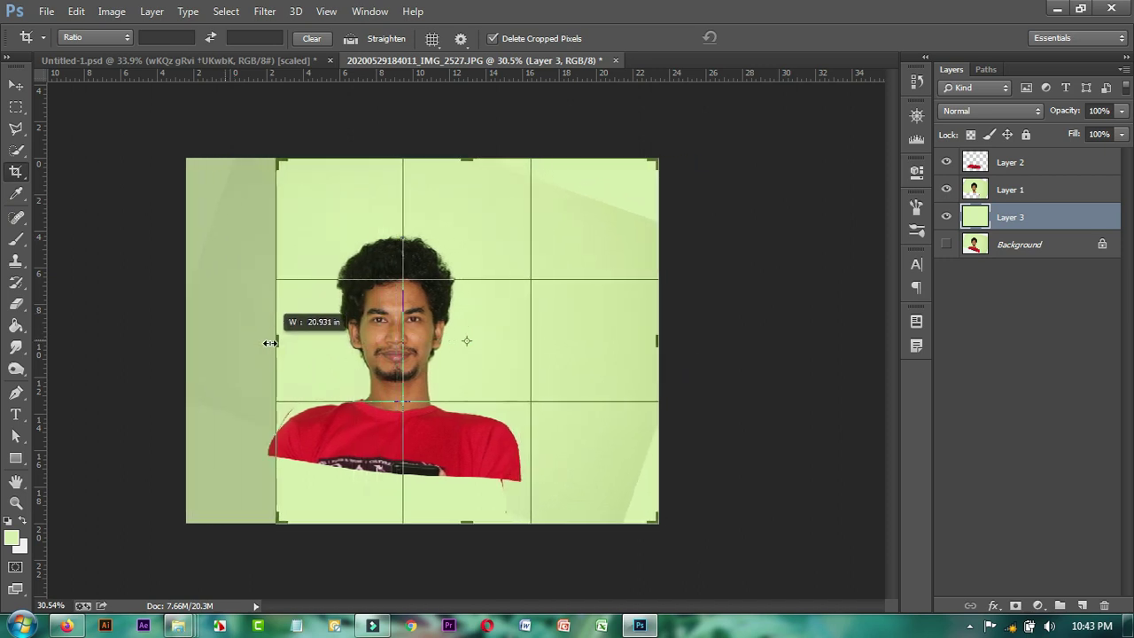
{"action": "left_click_drag", "start_coordinate": [664, 331], "coordinate": [594, 339]}
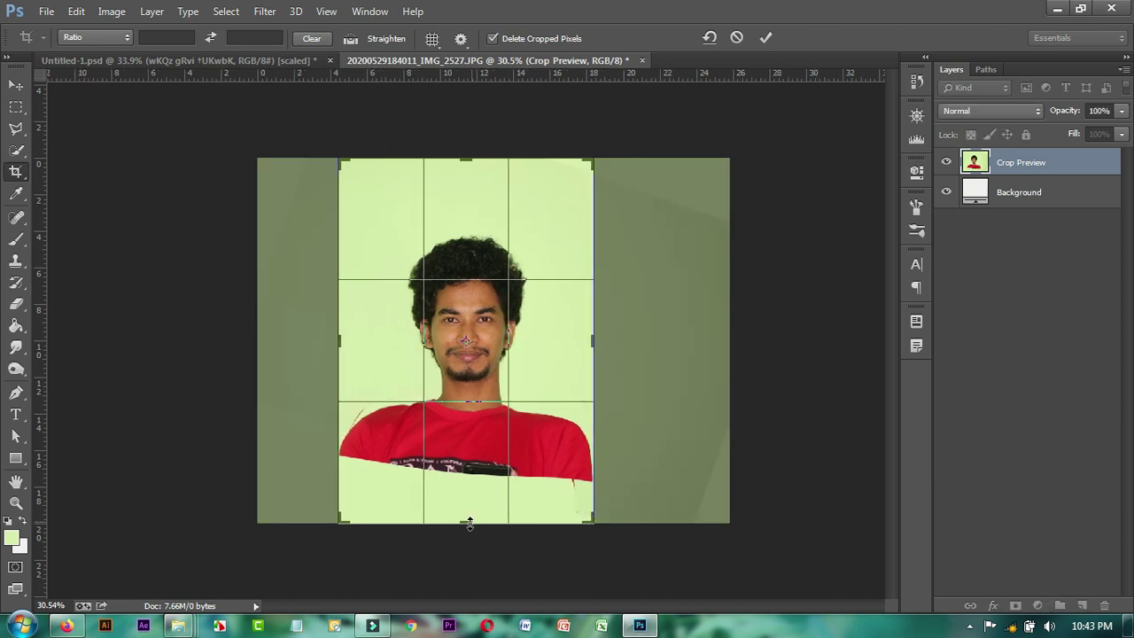
{"action": "left_click_drag", "start_coordinate": [469, 523], "coordinate": [472, 496]}
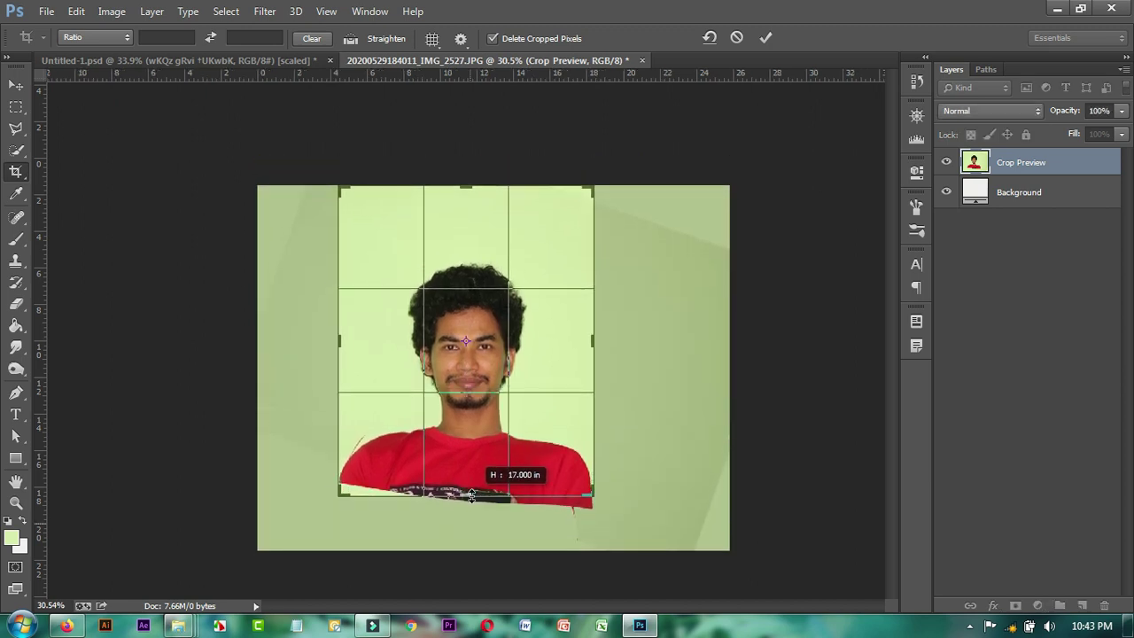
{"action": "left_click_drag", "start_coordinate": [472, 496], "coordinate": [471, 490]}
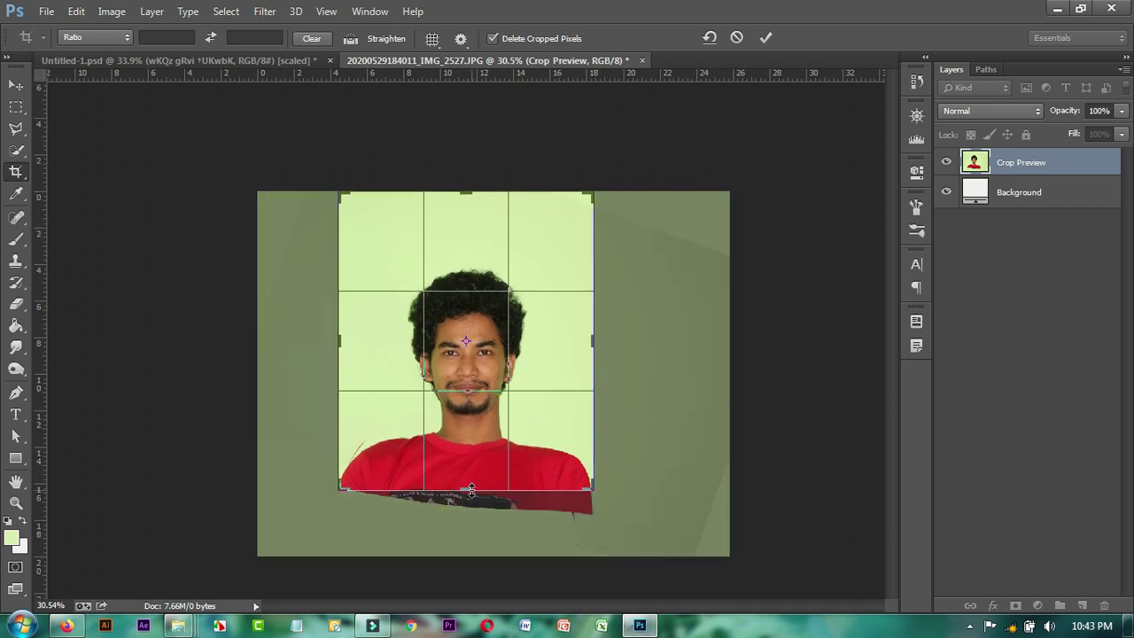
{"action": "key", "text": "Return"}
{"action": "key", "text": "ctrl+0"}
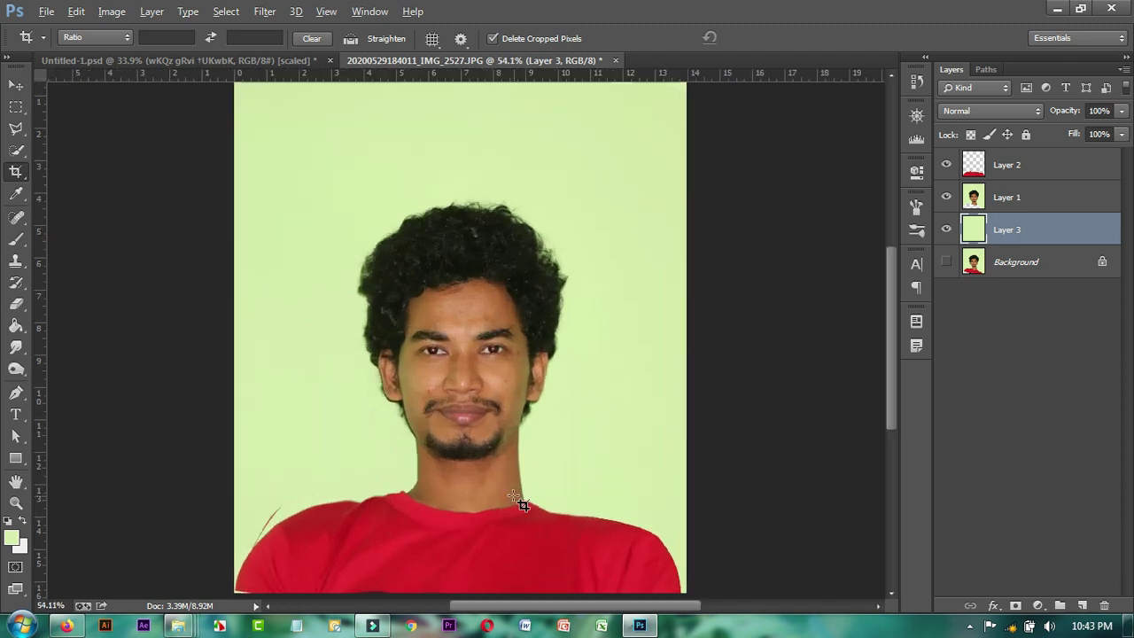
{"action": "scroll", "coordinate": [514, 478], "scroll_direction": "down", "scroll_amount": 2}
{"action": "scroll", "coordinate": [534, 456], "scroll_direction": "up", "scroll_amount": 2}
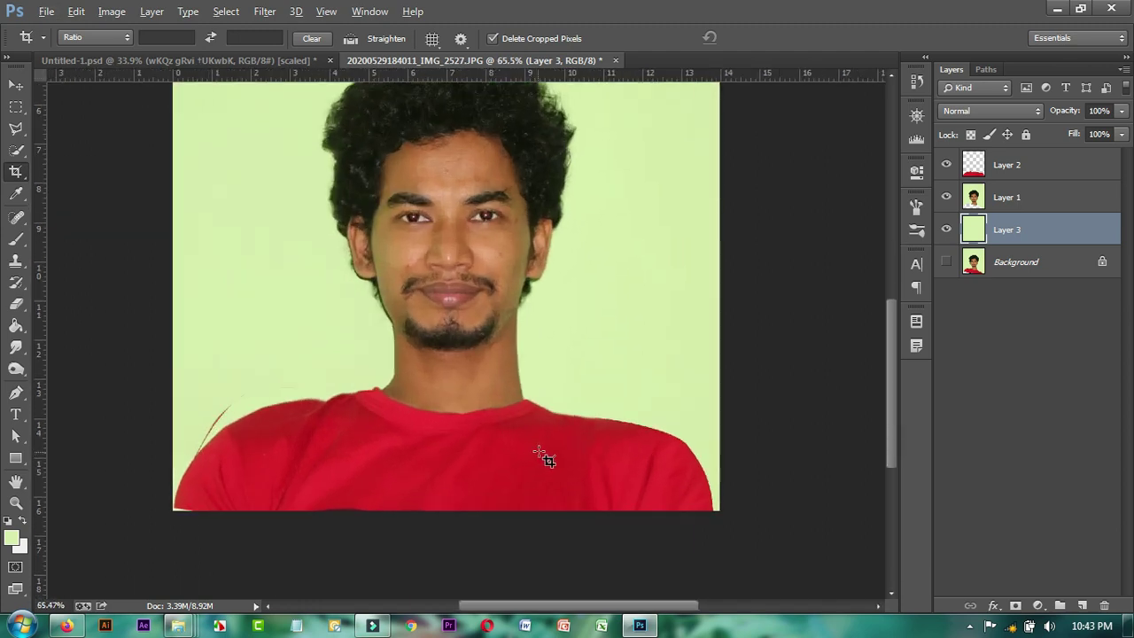
{"action": "scroll", "coordinate": [540, 456], "scroll_direction": "down", "scroll_amount": 1}
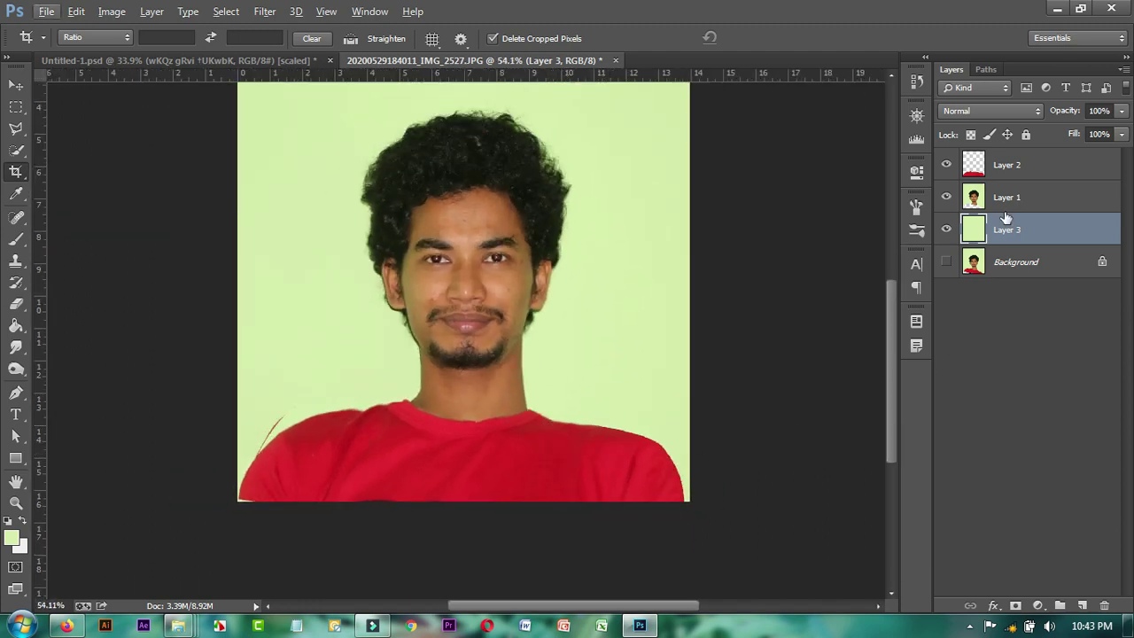
{"action": "left_click", "coordinate": [1024, 166]}
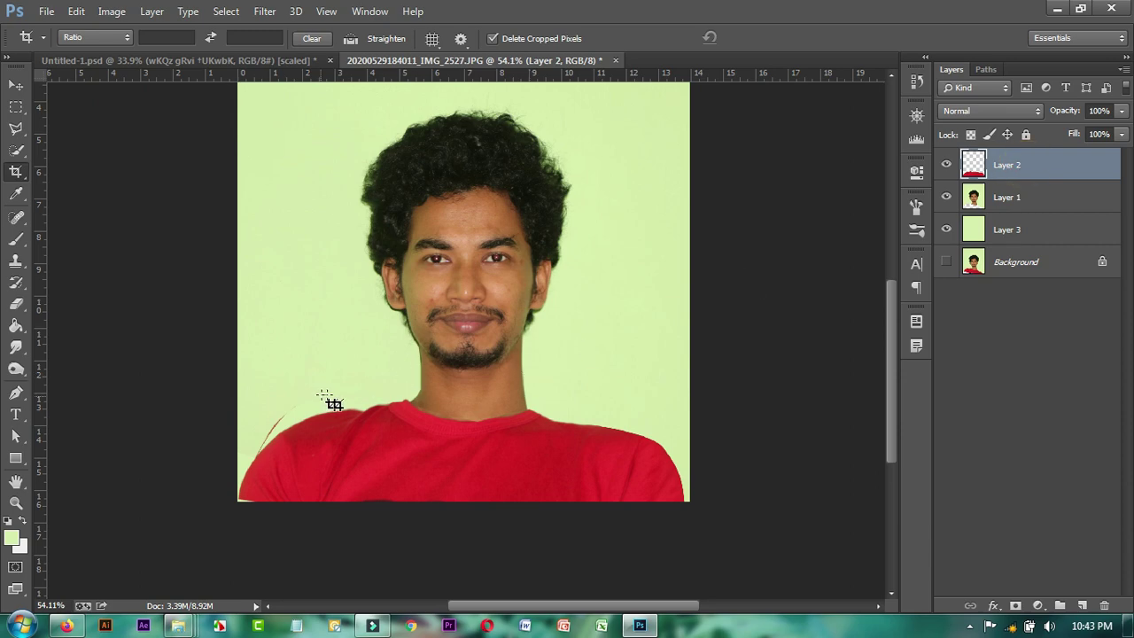
Free-transform the red shirt, tilting it about −1° and stretching its bottom corners down
{"action": "left_click", "coordinate": [946, 165]}
{"action": "key", "text": "ctrl+t"}
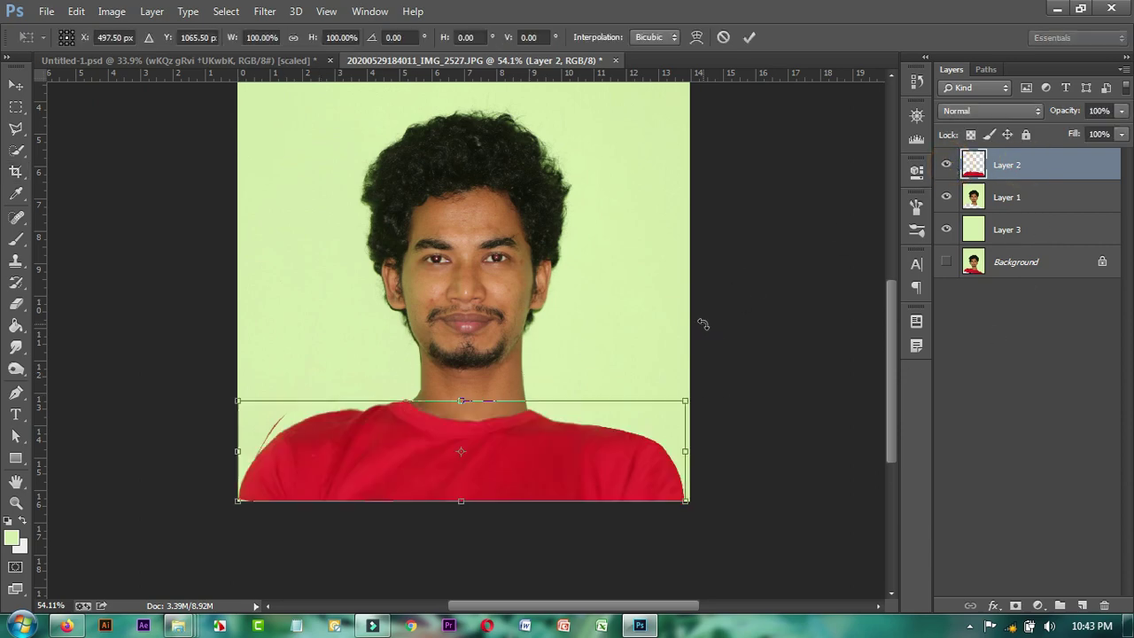
{"action": "left_click_drag", "start_coordinate": [765, 422], "coordinate": [765, 417]}
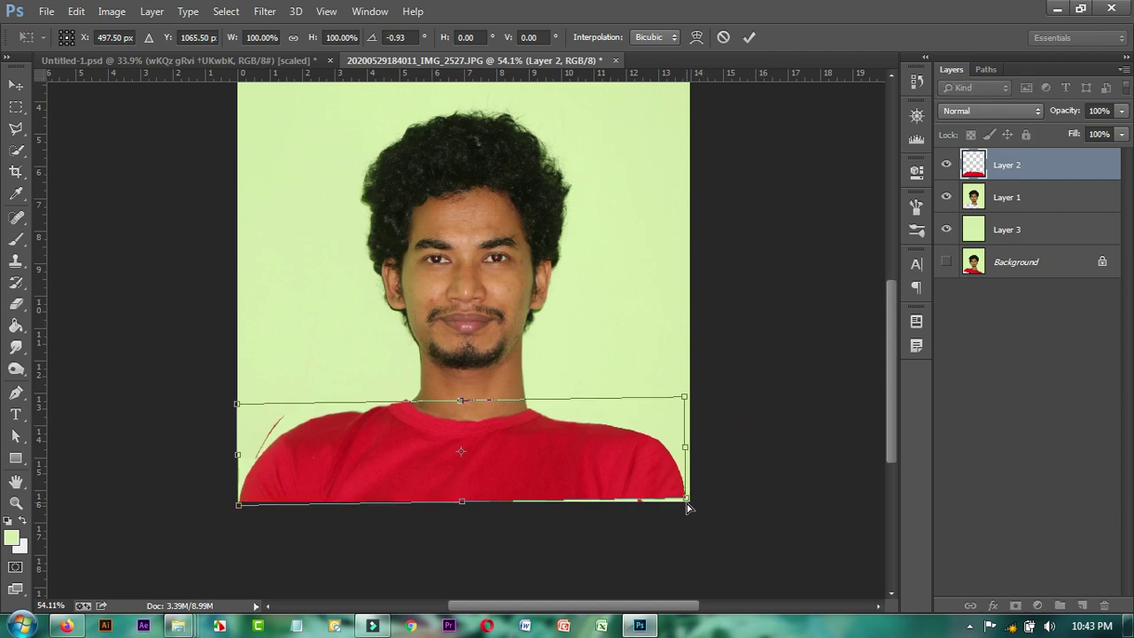
{"action": "left_click_drag", "start_coordinate": [687, 503], "coordinate": [690, 506]}
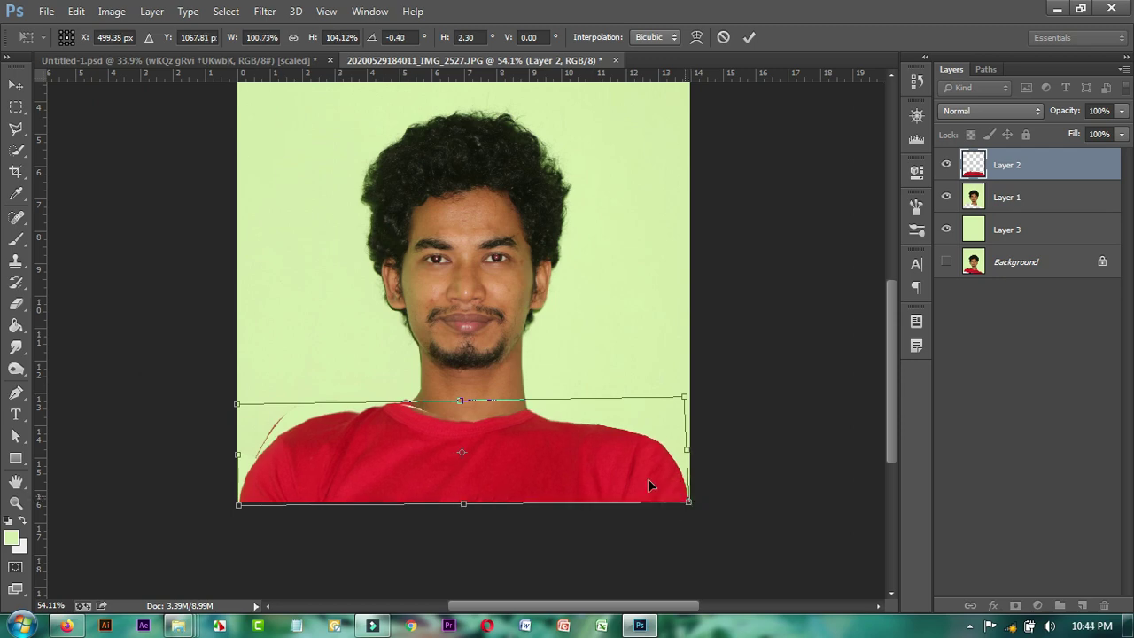
{"action": "left_click_drag", "start_coordinate": [237, 507], "coordinate": [237, 512]}
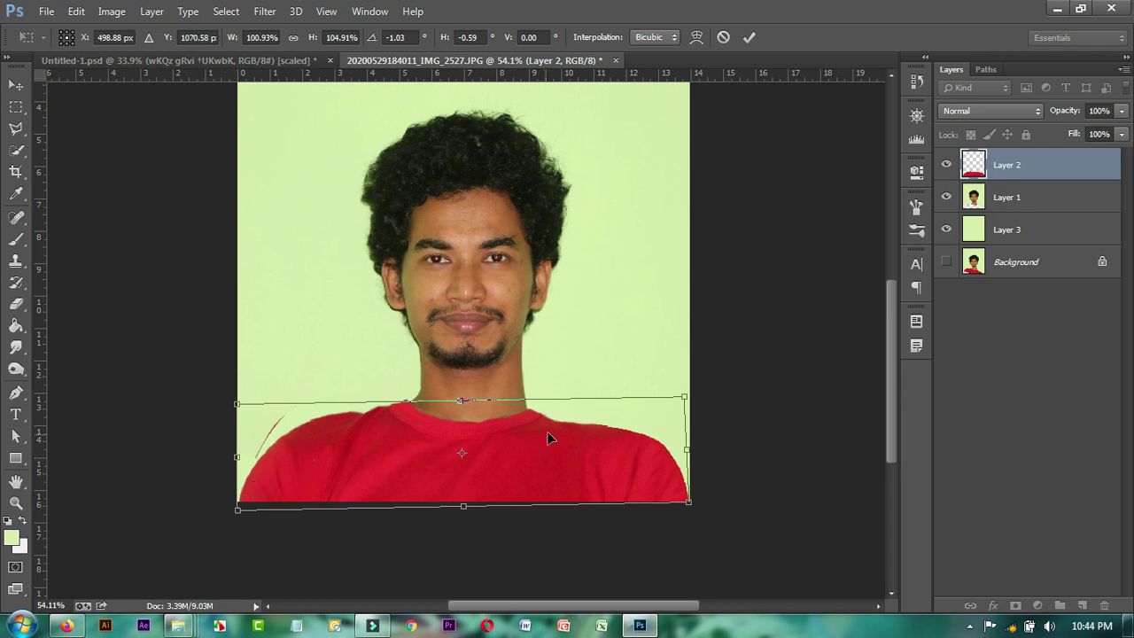
Warp the shirt's collar up toward the neck and commit the transform
{"action": "right_click", "coordinate": [428, 431]}
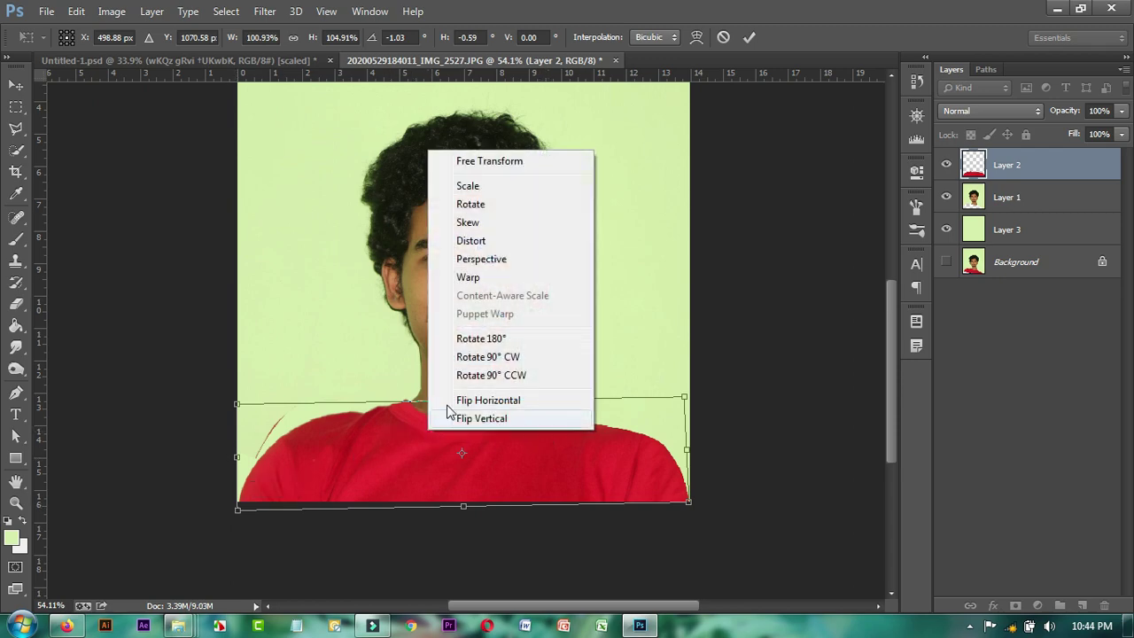
{"action": "left_click", "coordinate": [479, 282]}
{"action": "scroll", "coordinate": [439, 403], "scroll_direction": "up", "scroll_amount": 3}
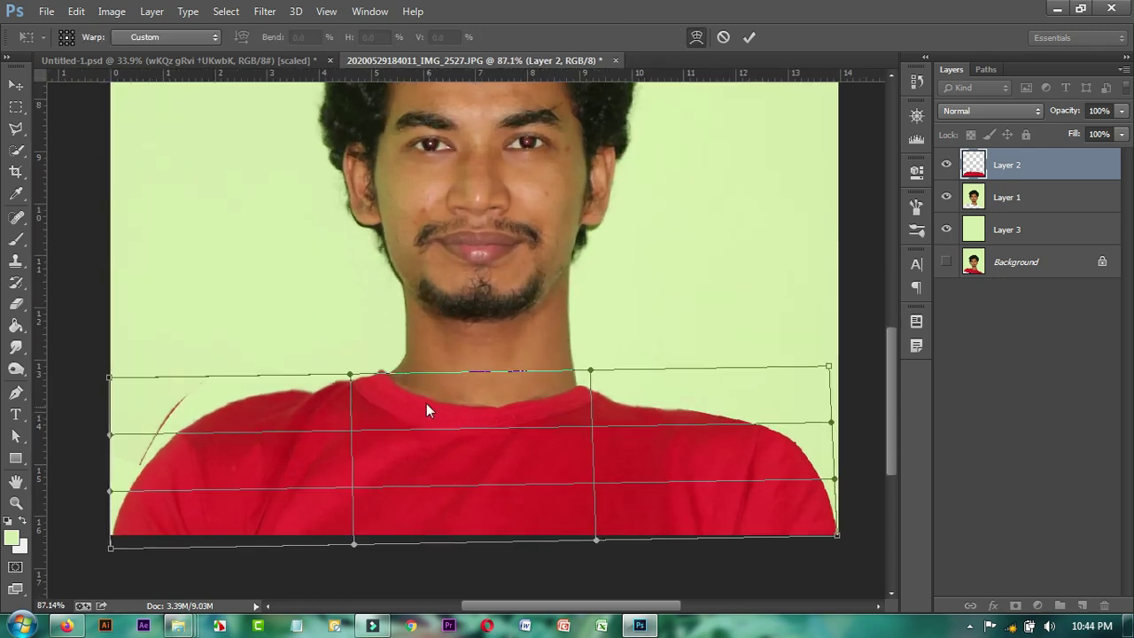
{"action": "left_click_drag", "start_coordinate": [410, 398], "coordinate": [416, 392]}
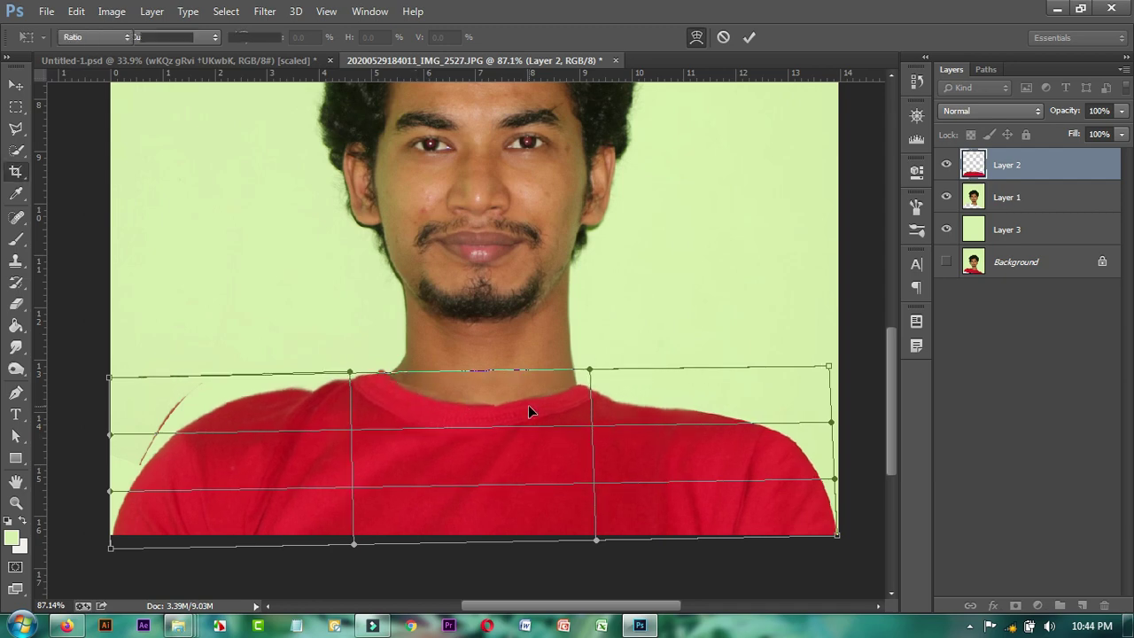
{"action": "key", "text": "Return"}
{"action": "key", "text": "c"}
{"action": "scroll", "coordinate": [473, 405], "scroll_direction": "down", "scroll_amount": 1}
{"action": "scroll", "coordinate": [483, 461], "scroll_direction": "down", "scroll_amount": 6}
{"action": "scroll", "coordinate": [487, 483], "scroll_direction": "up", "scroll_amount": 2}
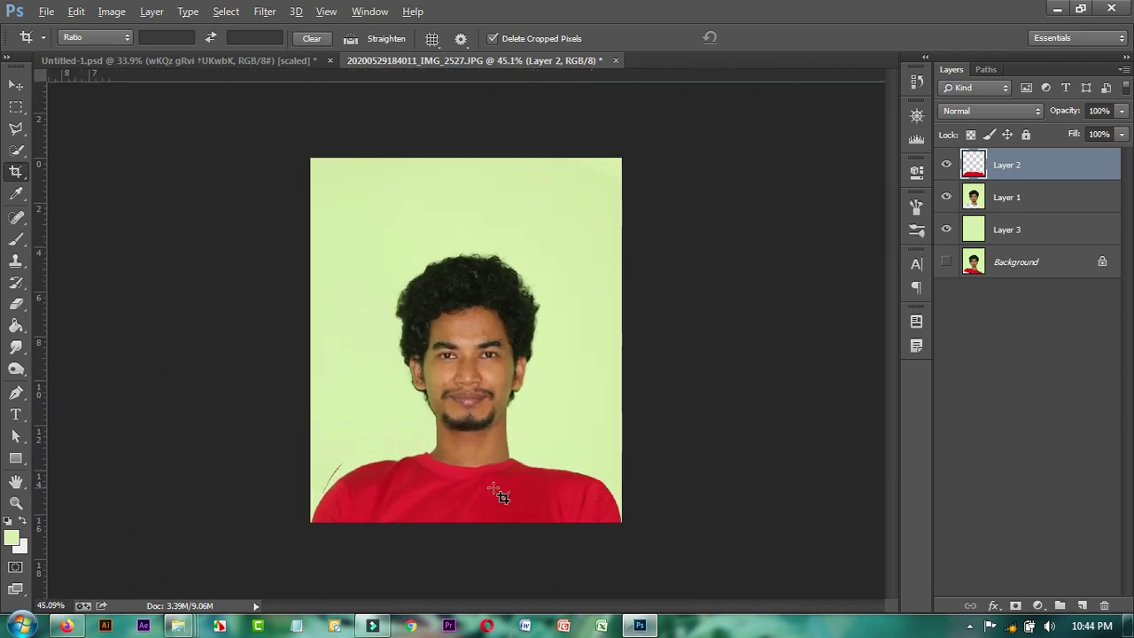
Switch from the Spot Healing Brush group to the Red Eye Tool at 50% pupil size and darken
{"action": "scroll", "coordinate": [498, 497], "scroll_direction": "up", "scroll_amount": 2}
{"action": "scroll", "coordinate": [505, 500], "scroll_direction": "up", "scroll_amount": 3}
{"action": "scroll", "coordinate": [514, 479], "scroll_direction": "up", "scroll_amount": 2}
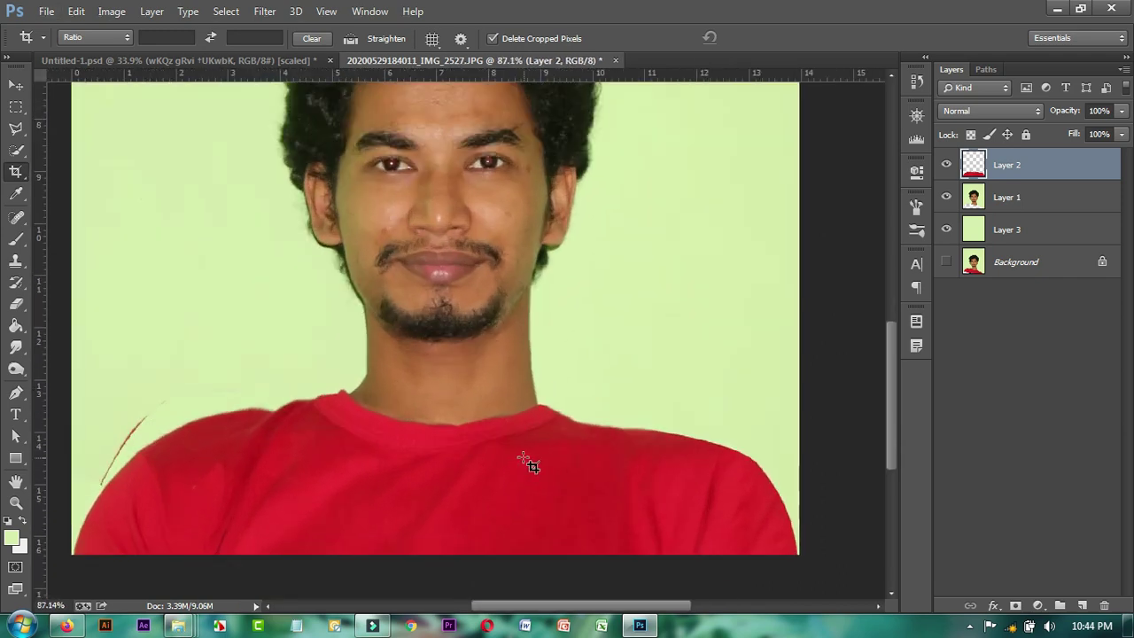
{"action": "scroll", "coordinate": [488, 399], "scroll_direction": "up", "scroll_amount": 1}
{"action": "scroll", "coordinate": [470, 346], "scroll_direction": "up", "scroll_amount": 1}
{"action": "scroll", "coordinate": [443, 323], "scroll_direction": "up", "scroll_amount": 1}
{"action": "scroll", "coordinate": [434, 314], "scroll_direction": "up", "scroll_amount": 4}
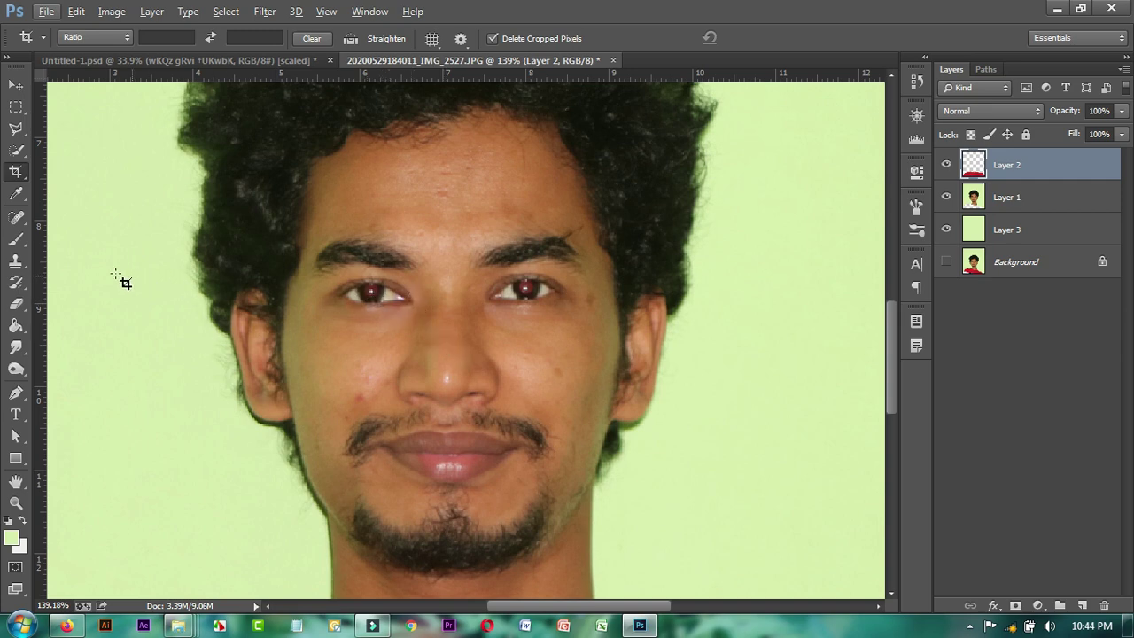
{"action": "left_click", "coordinate": [15, 221]}
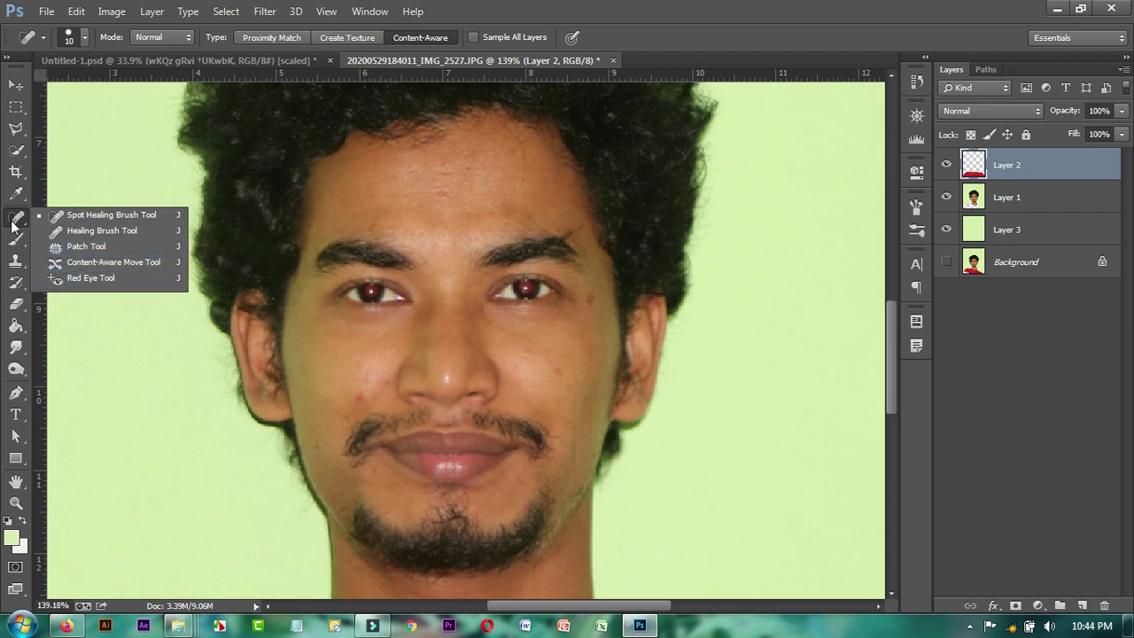
{"action": "left_click", "coordinate": [89, 279]}
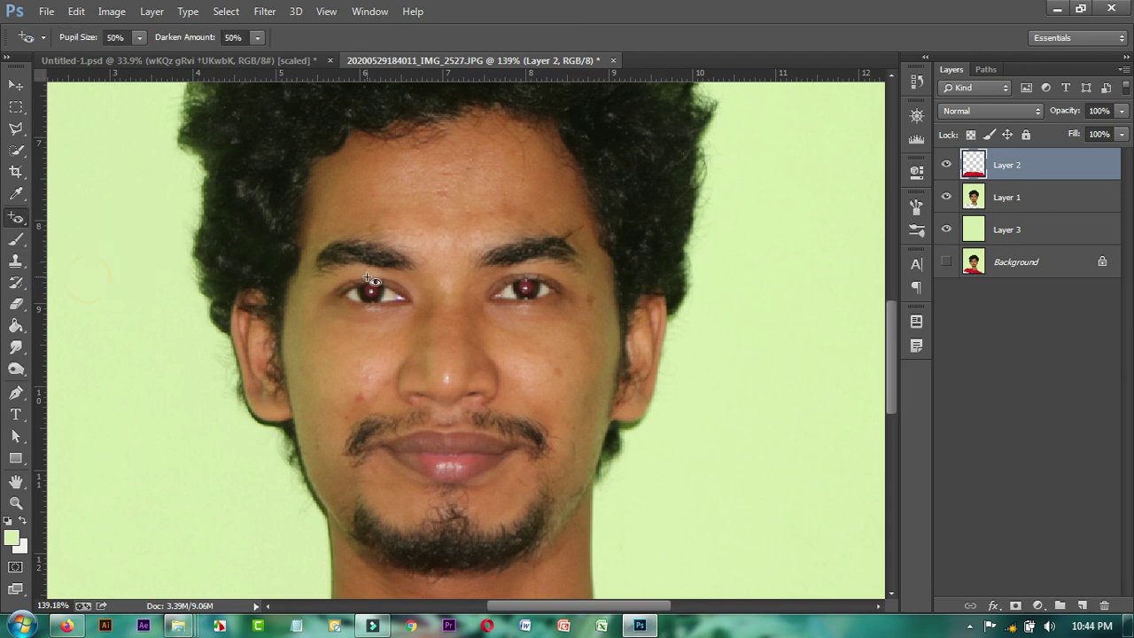
Target Layer 1 and darken the left eye's red pupil with the Red Eye Tool
{"action": "scroll", "coordinate": [370, 280], "scroll_direction": "up", "scroll_amount": 5}
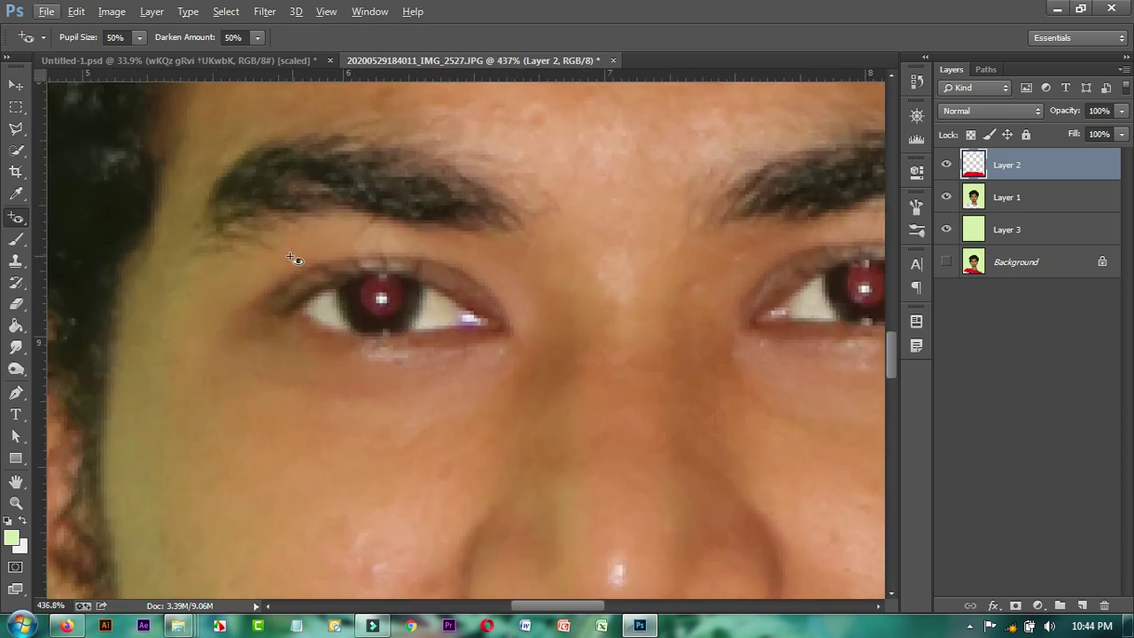
{"action": "left_click_drag", "start_coordinate": [289, 261], "coordinate": [473, 337]}
{"action": "left_click", "coordinate": [1012, 197]}
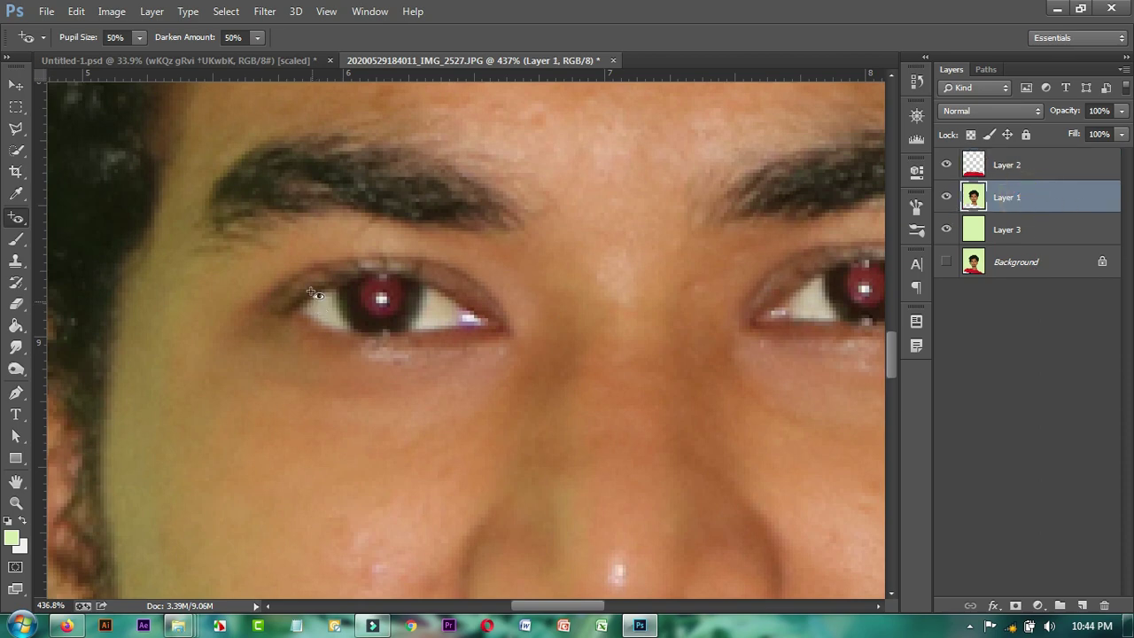
{"action": "left_click_drag", "start_coordinate": [289, 261], "coordinate": [501, 341]}
{"action": "left_click_drag", "start_coordinate": [285, 260], "coordinate": [481, 333]}
Darken the right eye's red pupil, undoing and redoing the correction once
{"action": "scroll", "coordinate": [481, 334], "scroll_direction": "down", "scroll_amount": 5}
{"action": "scroll", "coordinate": [531, 355], "scroll_direction": "down", "scroll_amount": 2}
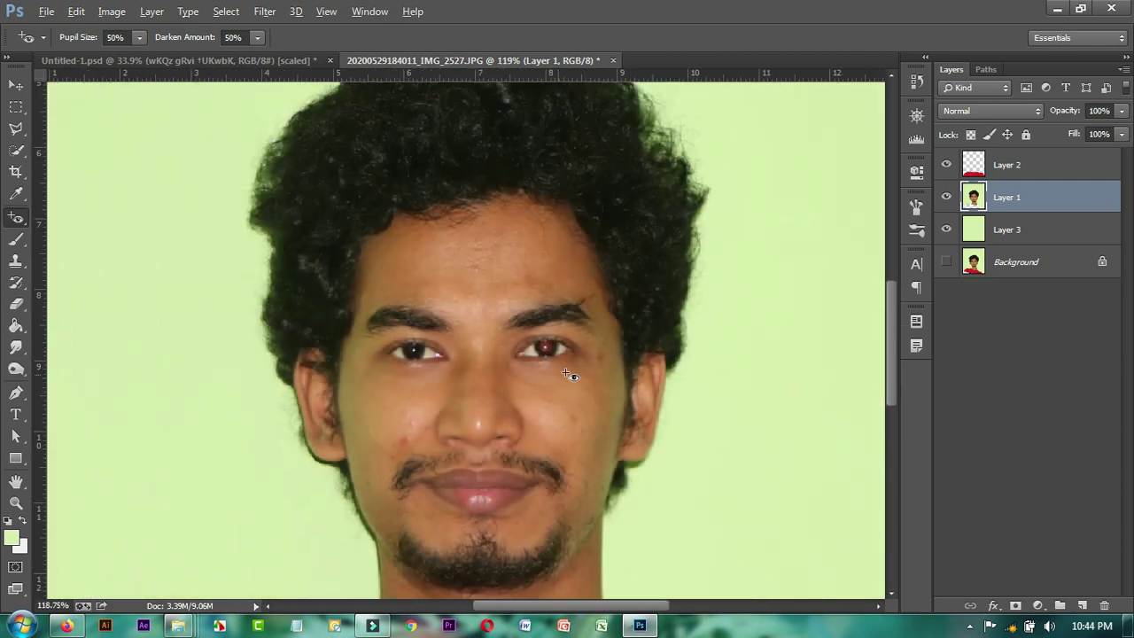
{"action": "scroll", "coordinate": [562, 375], "scroll_direction": "up", "scroll_amount": 4}
{"action": "scroll", "coordinate": [549, 340], "scroll_direction": "up", "scroll_amount": 3}
{"action": "scroll", "coordinate": [549, 339], "scroll_direction": "up", "scroll_amount": 1}
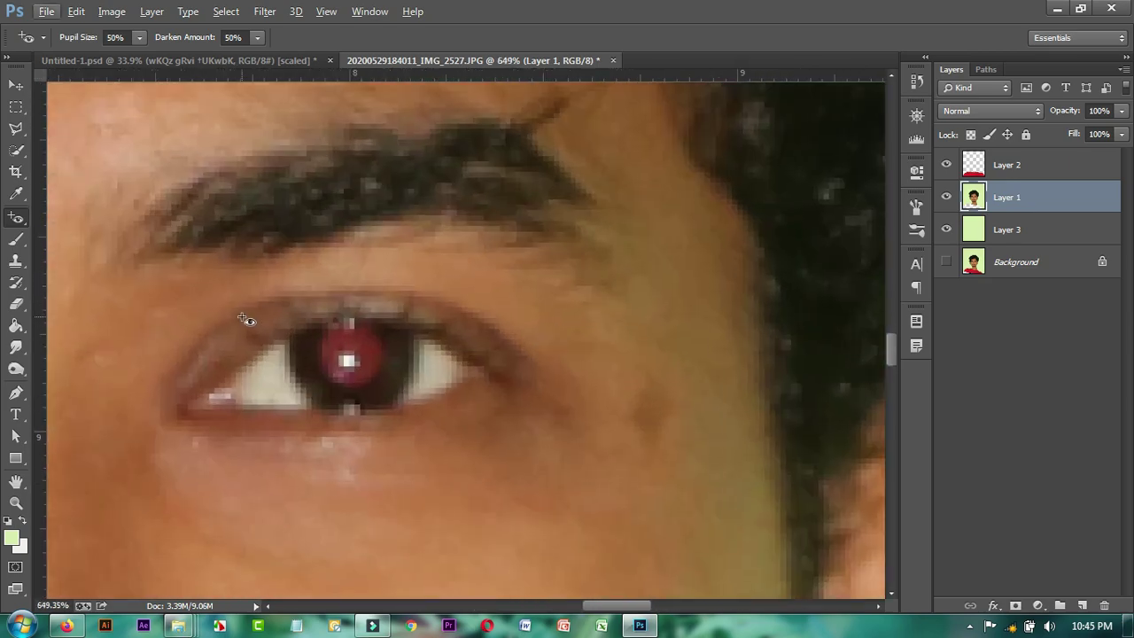
{"action": "left_click_drag", "start_coordinate": [225, 318], "coordinate": [493, 409]}
{"action": "key", "text": "ctrl+z"}
{"action": "mouse_move", "coordinate": [198, 307]}
{"action": "left_mouse_down"}
{"action": "mouse_move", "coordinate": [375, 400]}
{"action": "mouse_move", "coordinate": [504, 413]}
{"action": "left_mouse_up"}
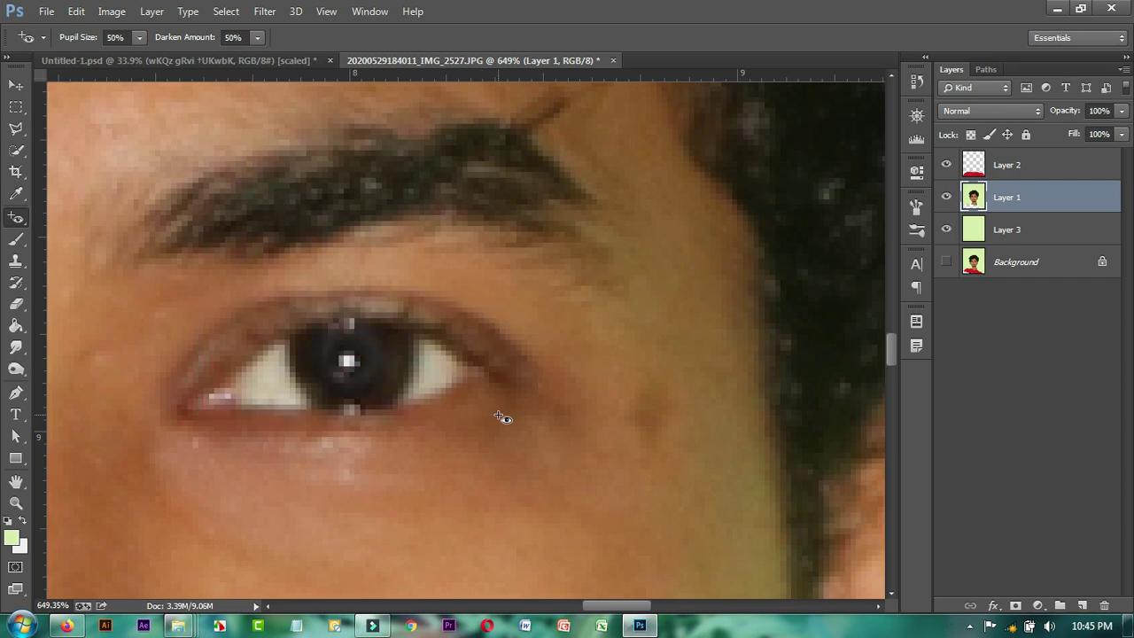
{"action": "scroll", "coordinate": [488, 410], "scroll_direction": "down", "scroll_amount": 5}
{"action": "scroll", "coordinate": [473, 417], "scroll_direction": "down", "scroll_amount": 5}
{"action": "scroll", "coordinate": [452, 501], "scroll_direction": "down", "scroll_amount": 3}
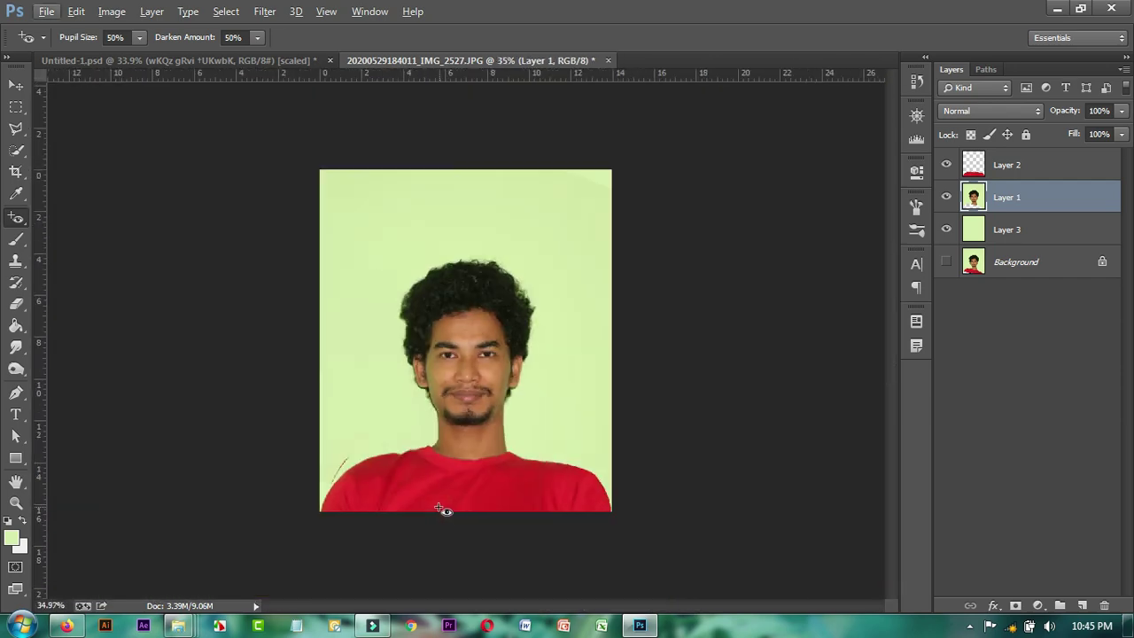
{"action": "scroll", "coordinate": [532, 478], "scroll_direction": "up", "scroll_amount": 2}
{"action": "scroll", "coordinate": [545, 485], "scroll_direction": "down", "scroll_amount": 2}
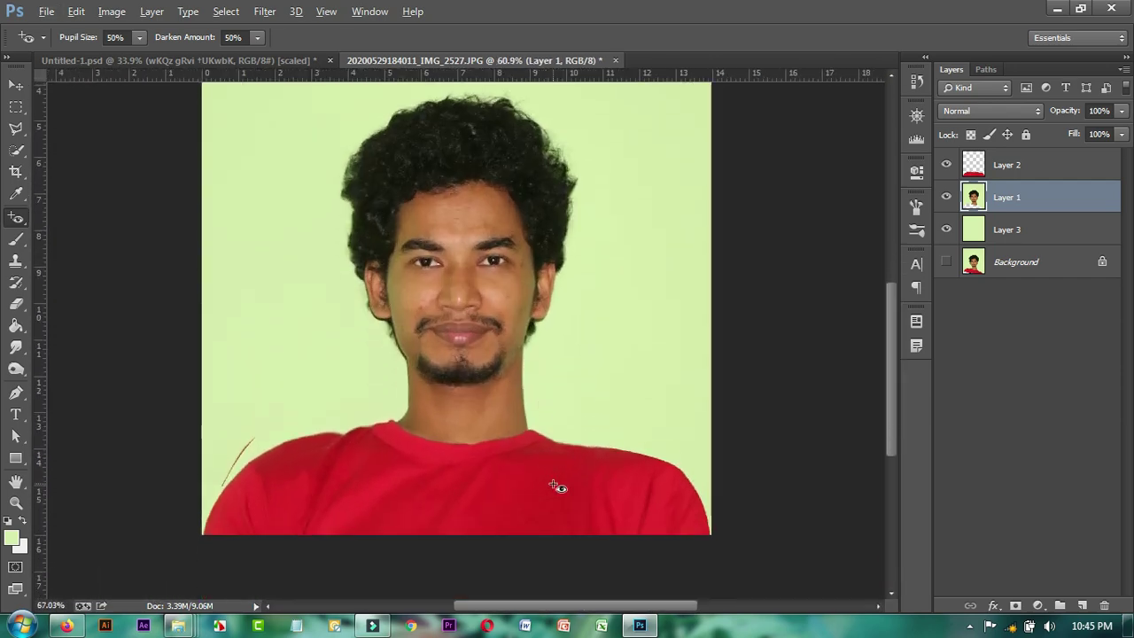
{"action": "scroll", "coordinate": [553, 487], "scroll_direction": "up", "scroll_amount": 1}
{"action": "scroll", "coordinate": [558, 485], "scroll_direction": "down", "scroll_amount": 2}
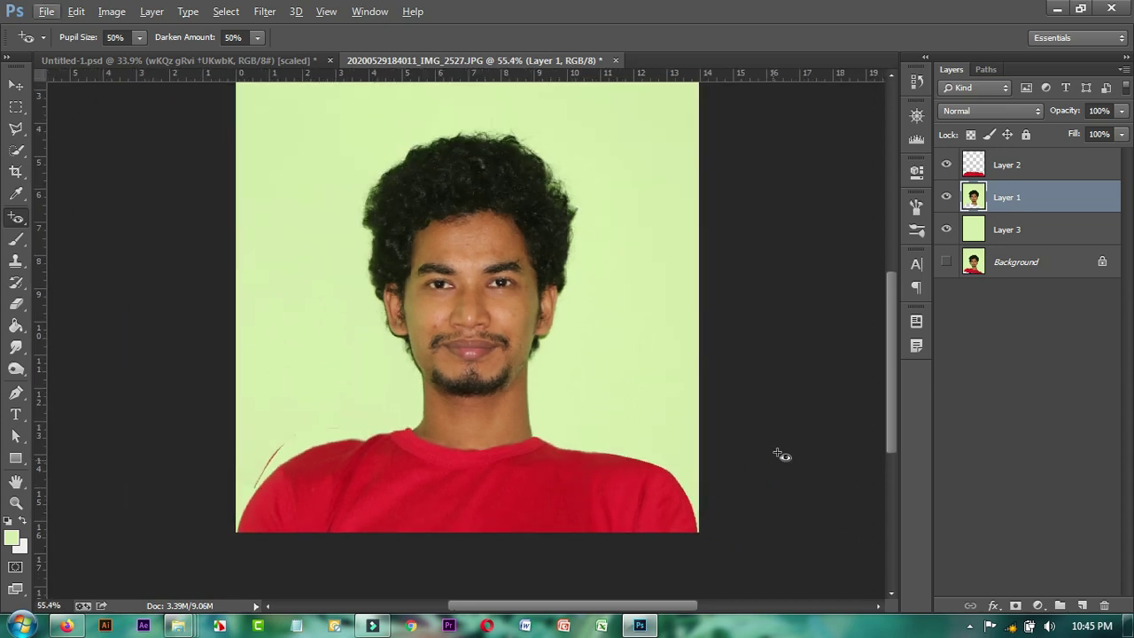
{"action": "left_click", "coordinate": [1010, 166]}
{"action": "left_click", "coordinate": [1026, 198], "text": "shift"}
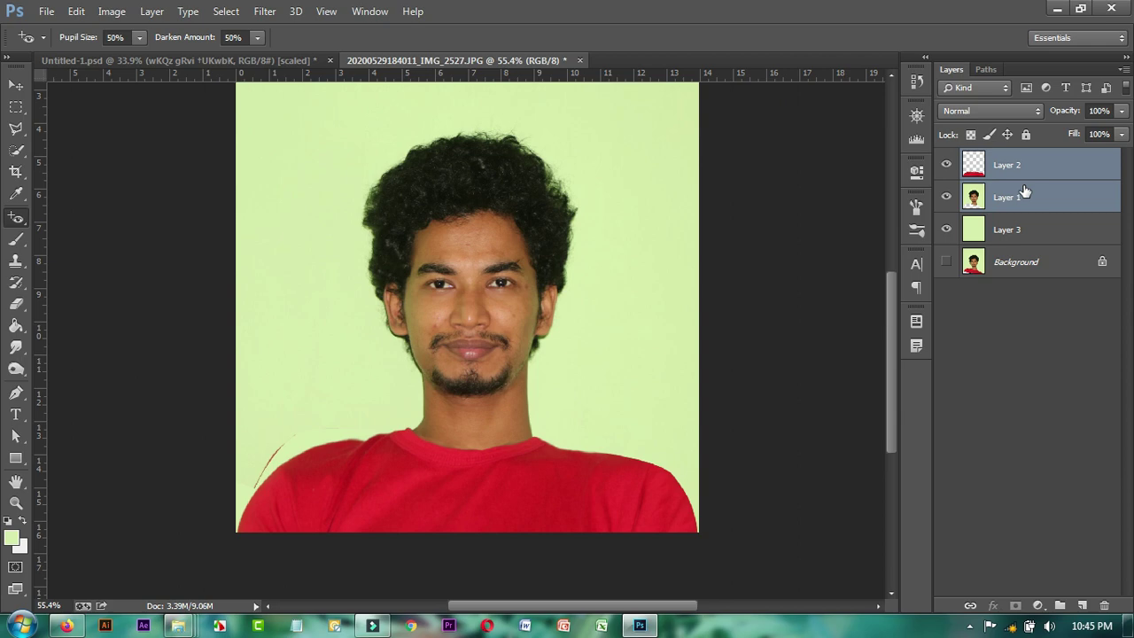
Merge Layer 1 and Layer 2 into a single Layer 2
{"action": "key", "text": "ctrl+e"}
{"action": "left_click", "coordinate": [946, 165]}
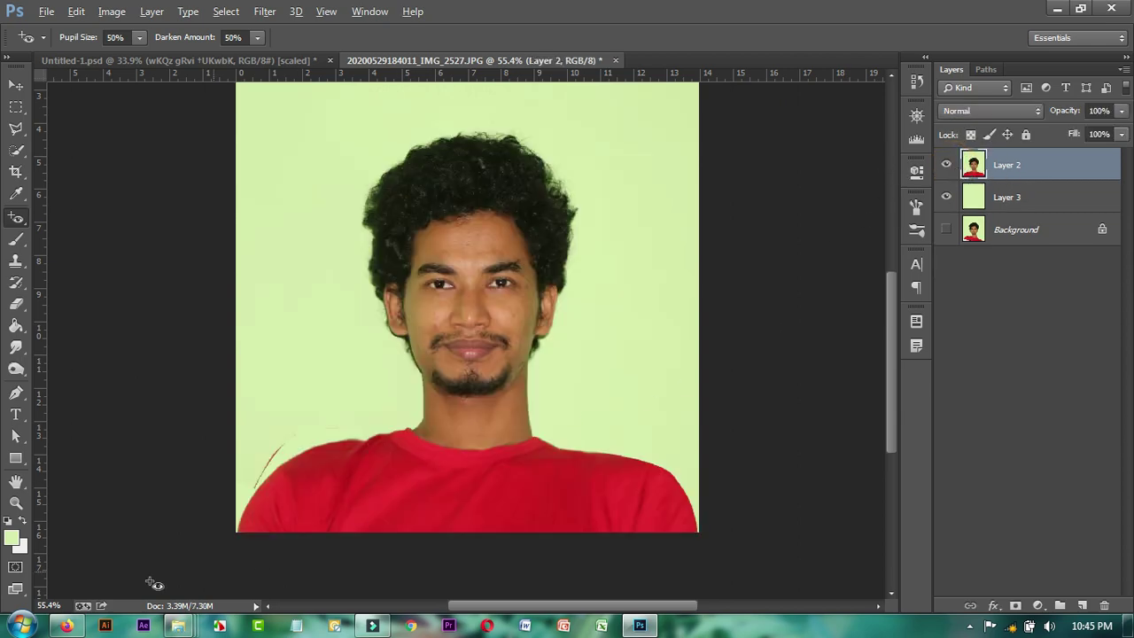
{"action": "scroll", "coordinate": [387, 466], "scroll_direction": "up", "scroll_amount": 2}
{"action": "scroll", "coordinate": [357, 351], "scroll_direction": "up", "scroll_amount": 3}
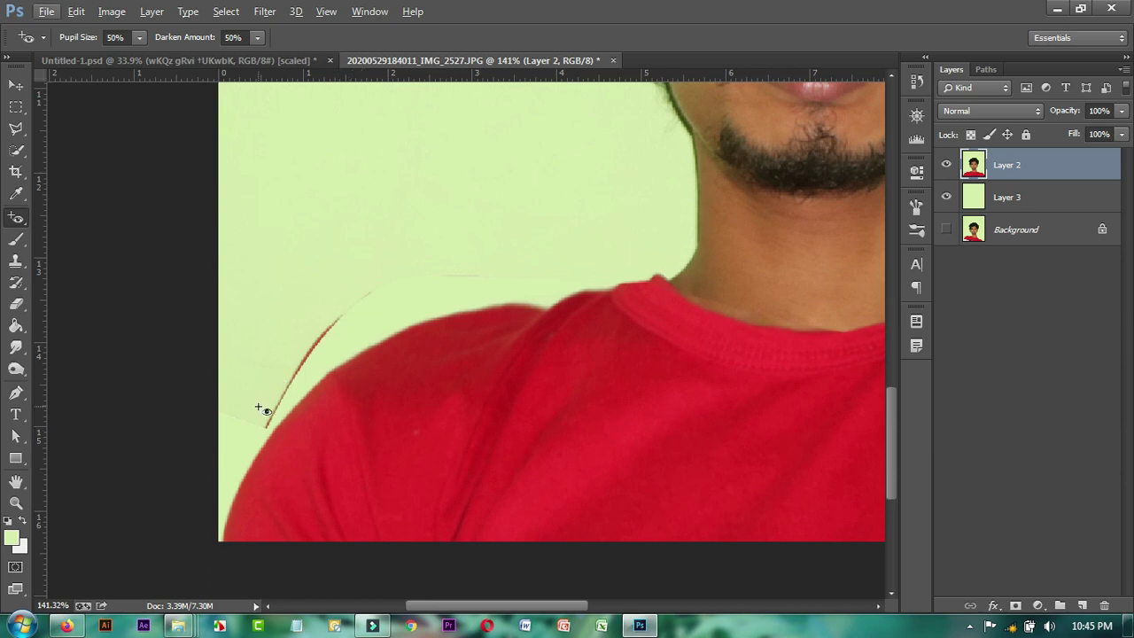
Erase the thin stray line beside the left shoulder with a 60 px Eraser
{"action": "left_click", "coordinate": [16, 304]}
{"action": "key", "text": "bracketright"}
{"action": "key", "text": "bracketright"}
{"action": "key", "text": "bracketright"}
{"action": "key", "text": "bracketright"}
{"action": "key", "text": "bracketright"}
{"action": "key", "text": "bracketright"}
{"action": "key", "text": "bracketright"}
{"action": "key", "text": "bracketright"}
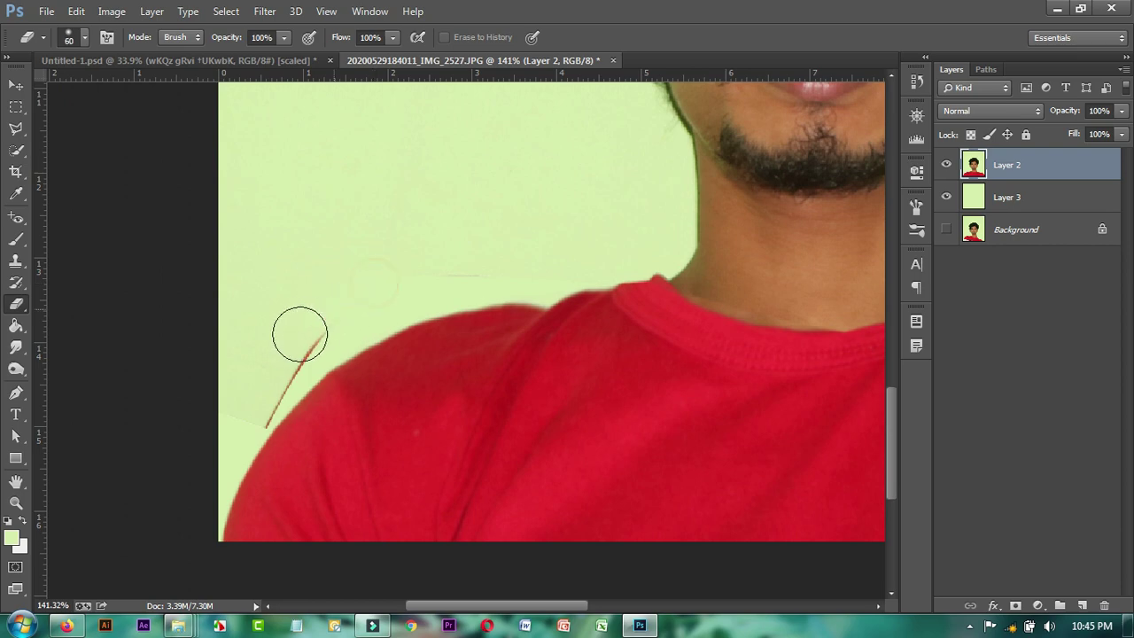
{"action": "right_click", "coordinate": [346, 241]}
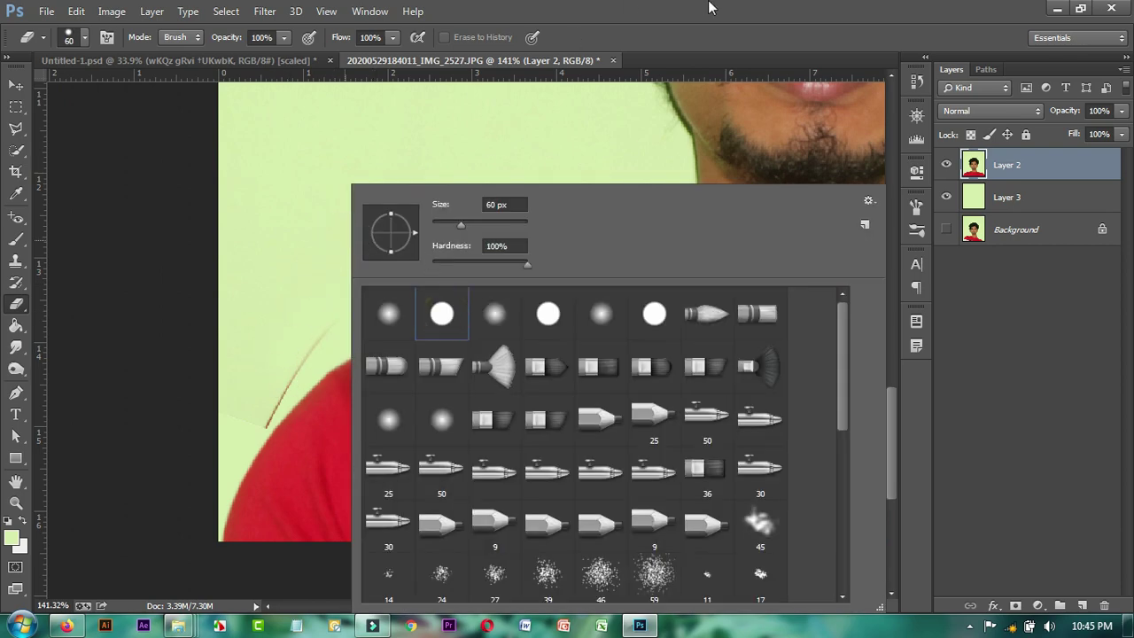
{"action": "left_click", "coordinate": [709, 7]}
{"action": "left_click_drag", "start_coordinate": [329, 309], "coordinate": [251, 401]}
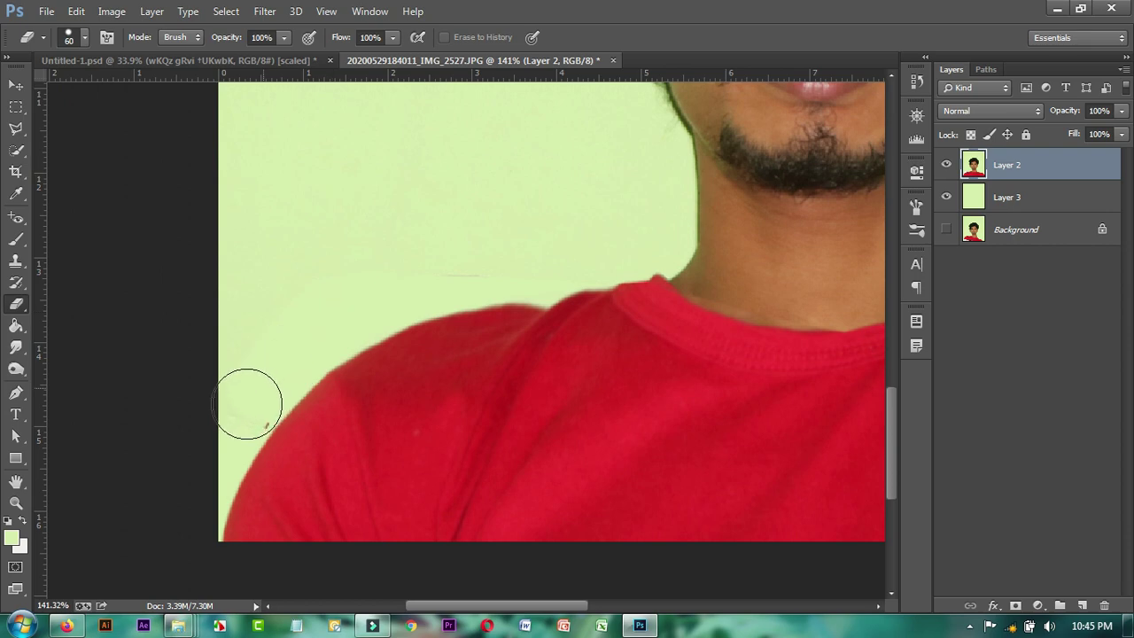
{"action": "scroll", "coordinate": [248, 342], "scroll_direction": "down", "scroll_amount": 2}
{"action": "scroll", "coordinate": [531, 392], "scroll_direction": "down", "scroll_amount": 5}
{"action": "scroll", "coordinate": [606, 429], "scroll_direction": "up", "scroll_amount": 3}
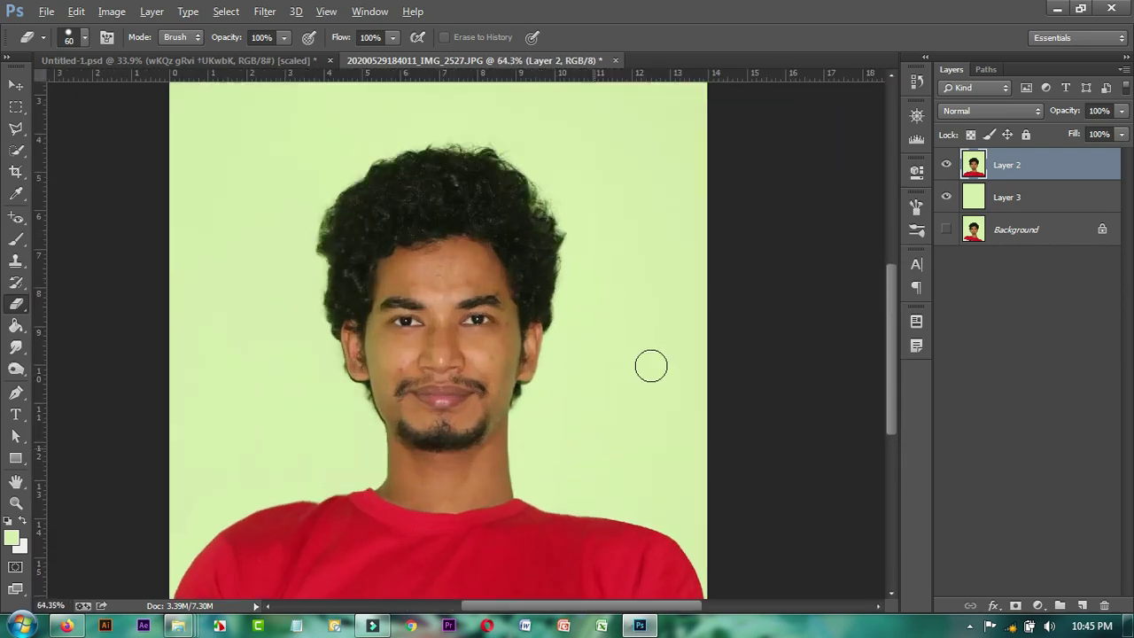
{"action": "scroll", "coordinate": [717, 172], "scroll_direction": "up", "scroll_amount": 2}
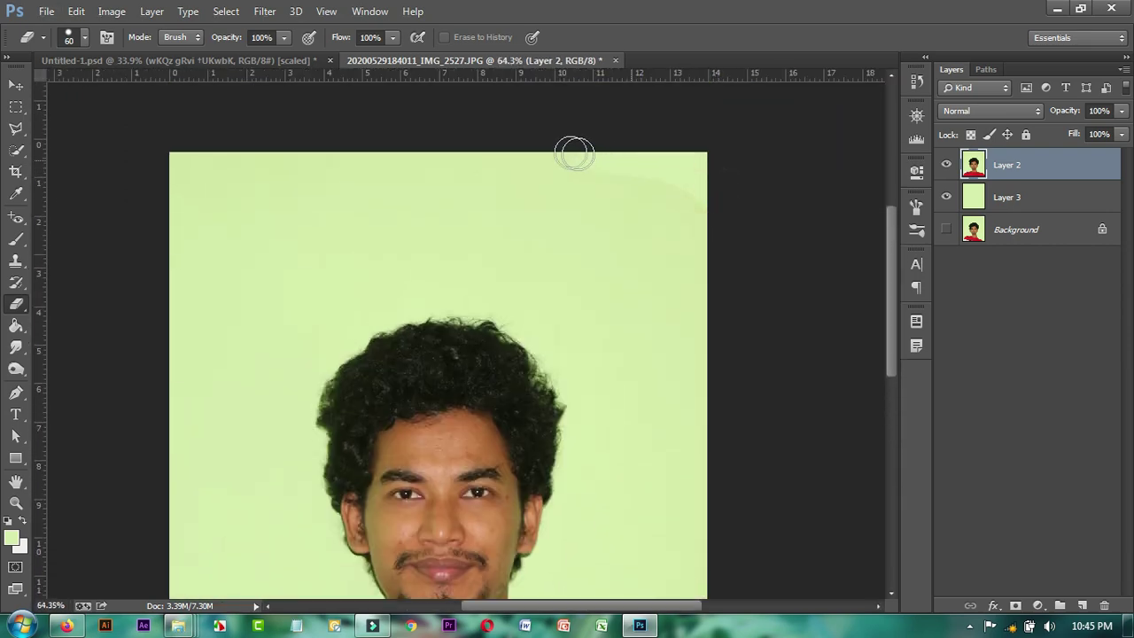
{"action": "scroll", "coordinate": [698, 215], "scroll_direction": "up", "scroll_amount": 3}
{"action": "scroll", "coordinate": [711, 160], "scroll_direction": "up", "scroll_amount": 2}
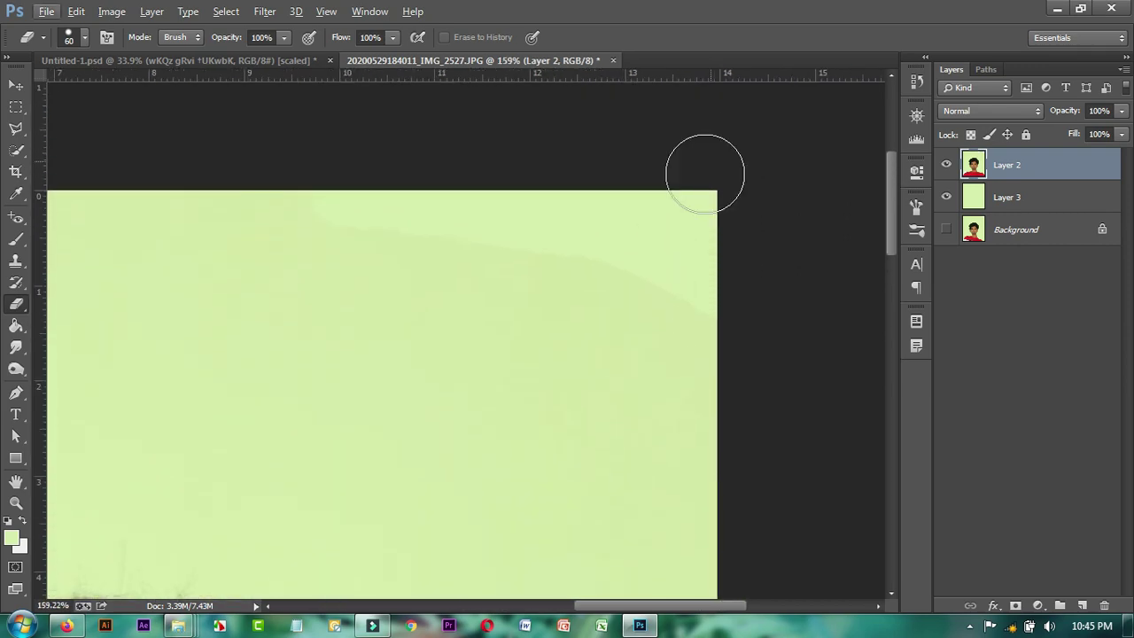
{"action": "scroll", "coordinate": [691, 204], "scroll_direction": "down", "scroll_amount": 1}
{"action": "scroll", "coordinate": [673, 235], "scroll_direction": "down", "scroll_amount": 3}
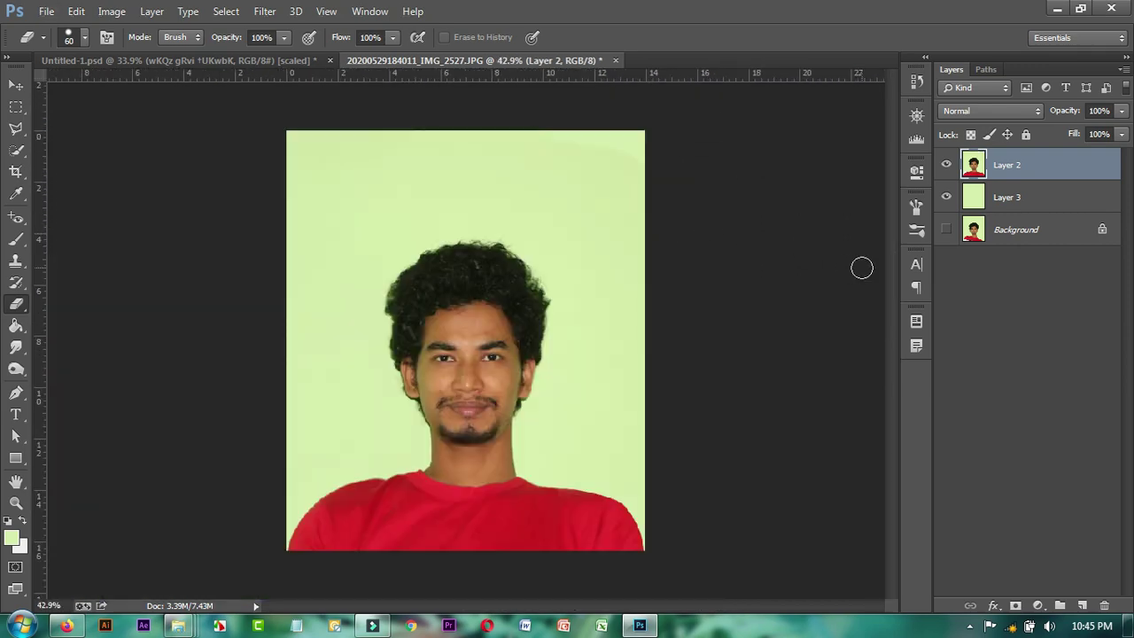
{"action": "scroll", "coordinate": [558, 390], "scroll_direction": "up", "scroll_amount": 2}
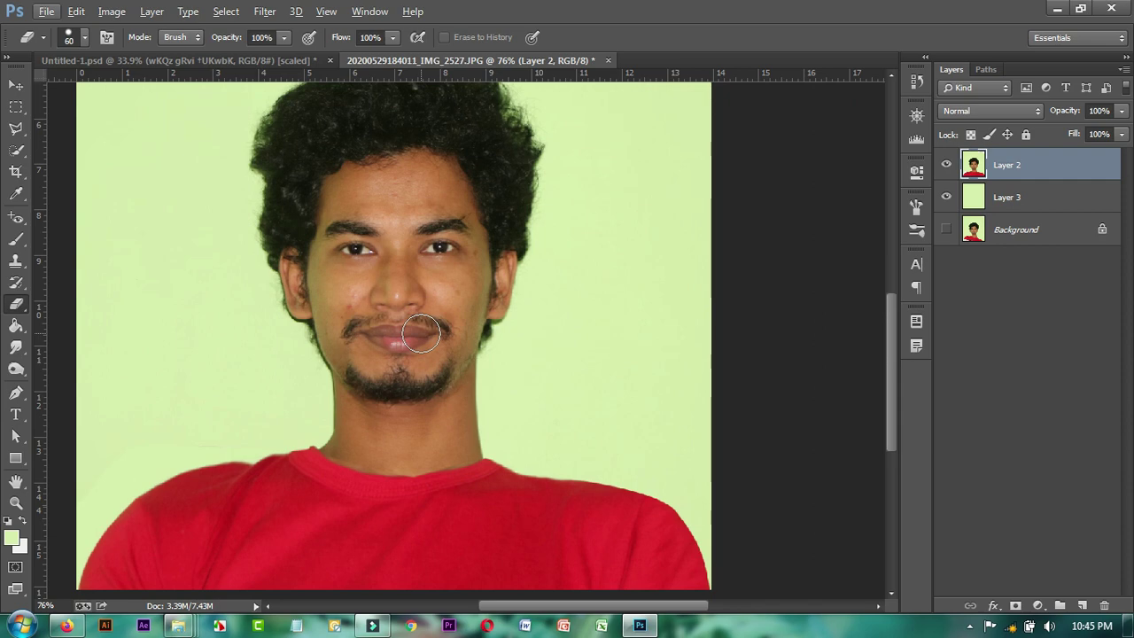
{"action": "scroll", "coordinate": [420, 333], "scroll_direction": "down", "scroll_amount": 2}
{"action": "scroll", "coordinate": [481, 374], "scroll_direction": "down", "scroll_amount": 1}
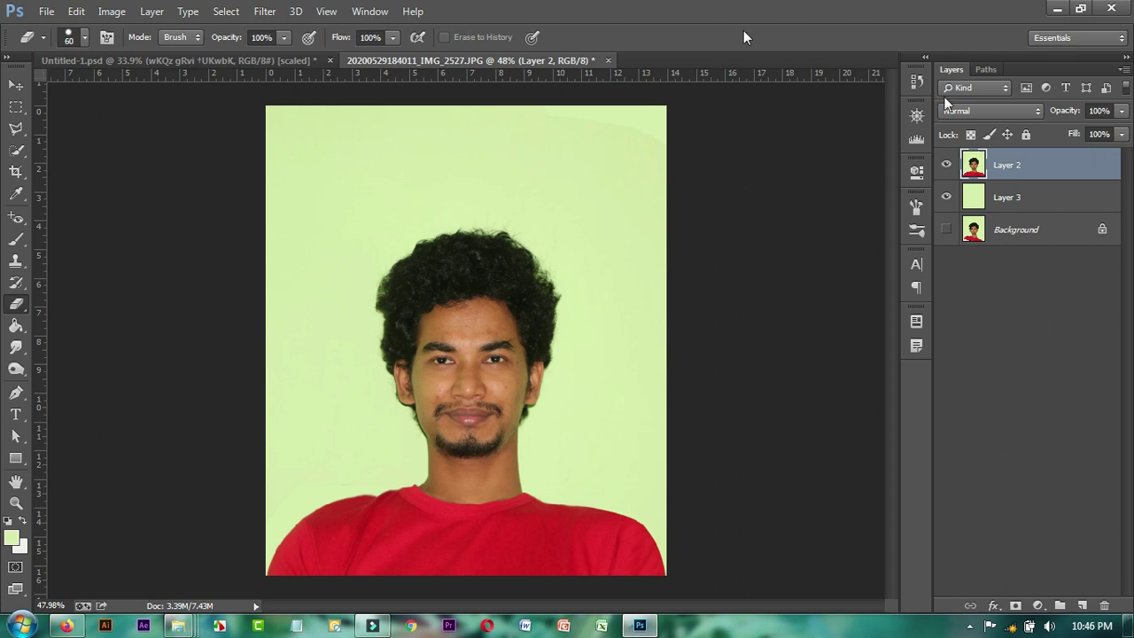
{"action": "left_click", "coordinate": [114, 11]}
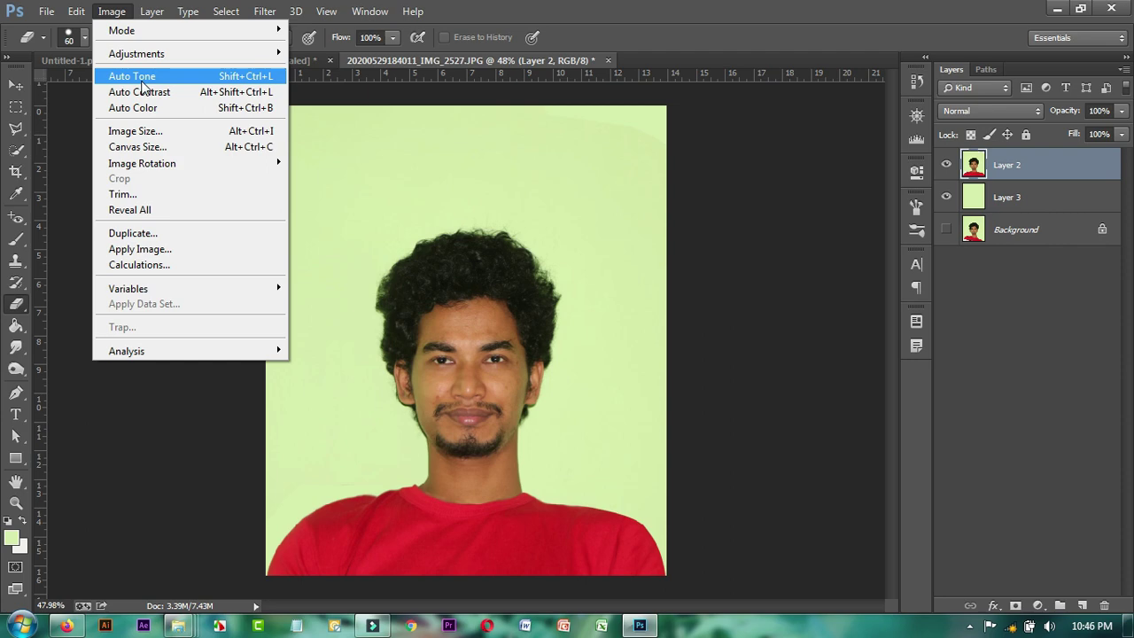
{"action": "left_click", "coordinate": [141, 81]}
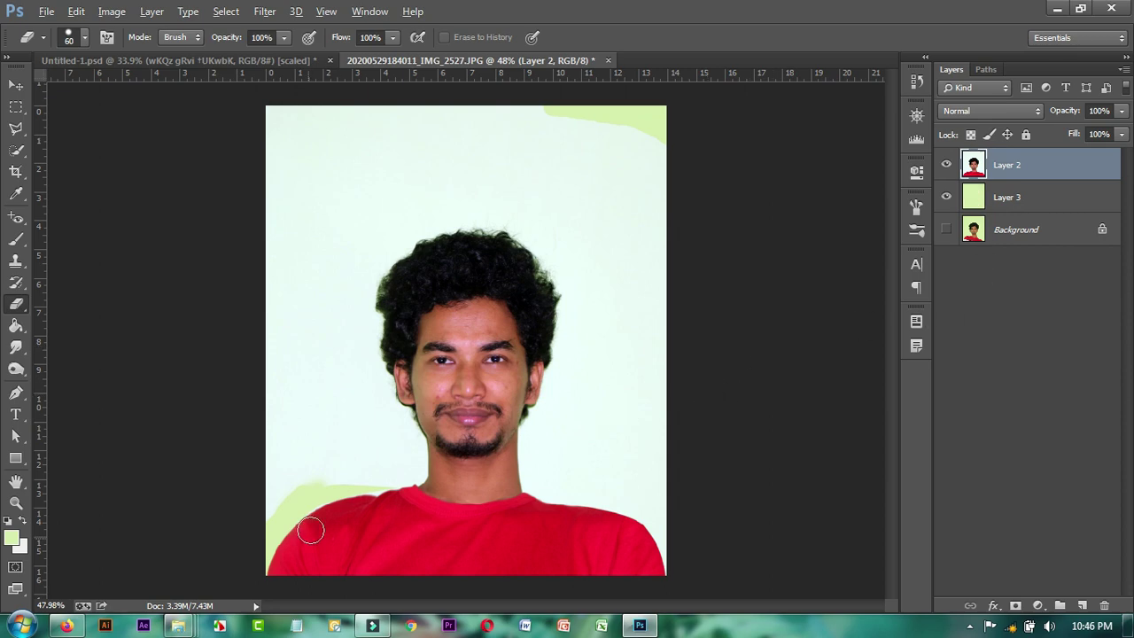
{"action": "scroll", "coordinate": [310, 530], "scroll_direction": "up", "scroll_amount": 5}
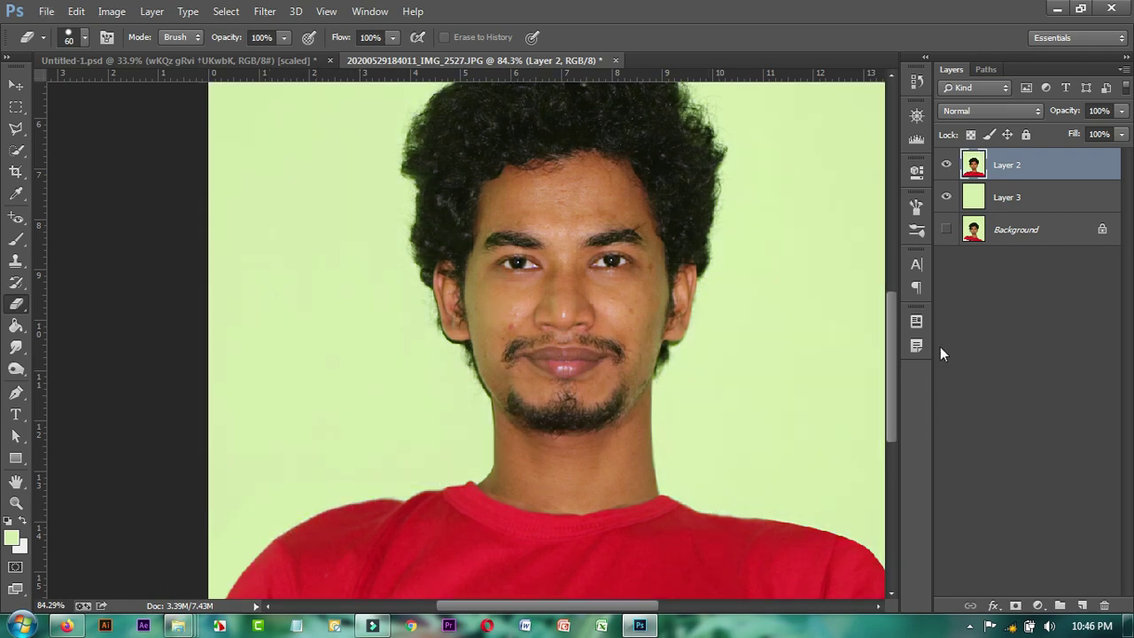
{"action": "left_click", "coordinate": [1041, 200], "text": "shift"}
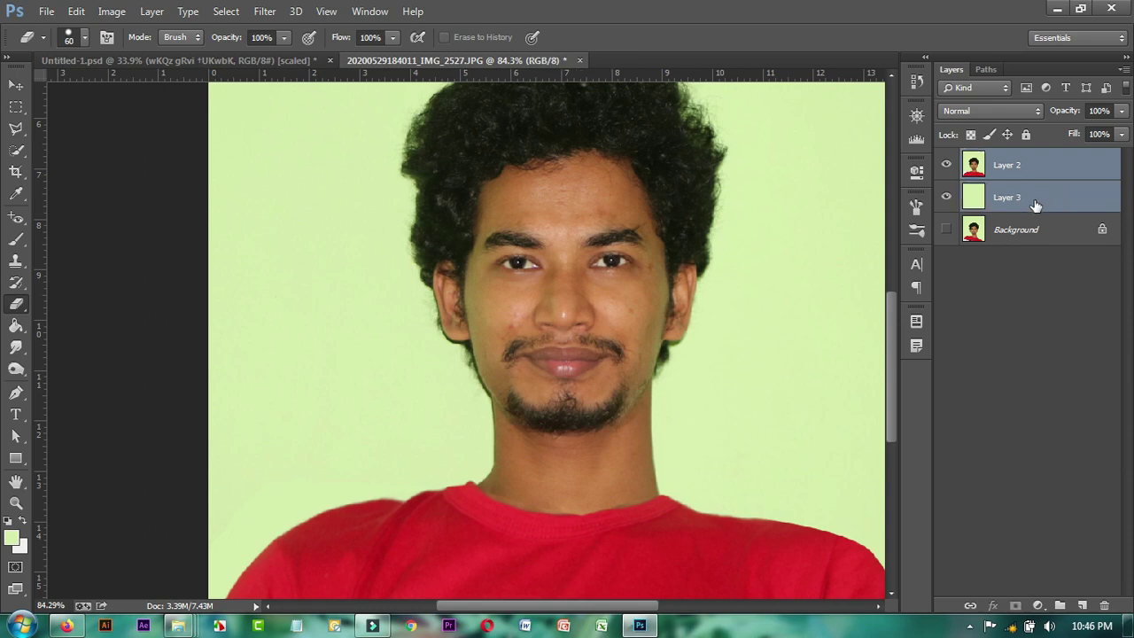
Merge Layer 3 into Layer 2, fit the view and apply Auto Tone
{"action": "key", "text": "ctrl+e"}
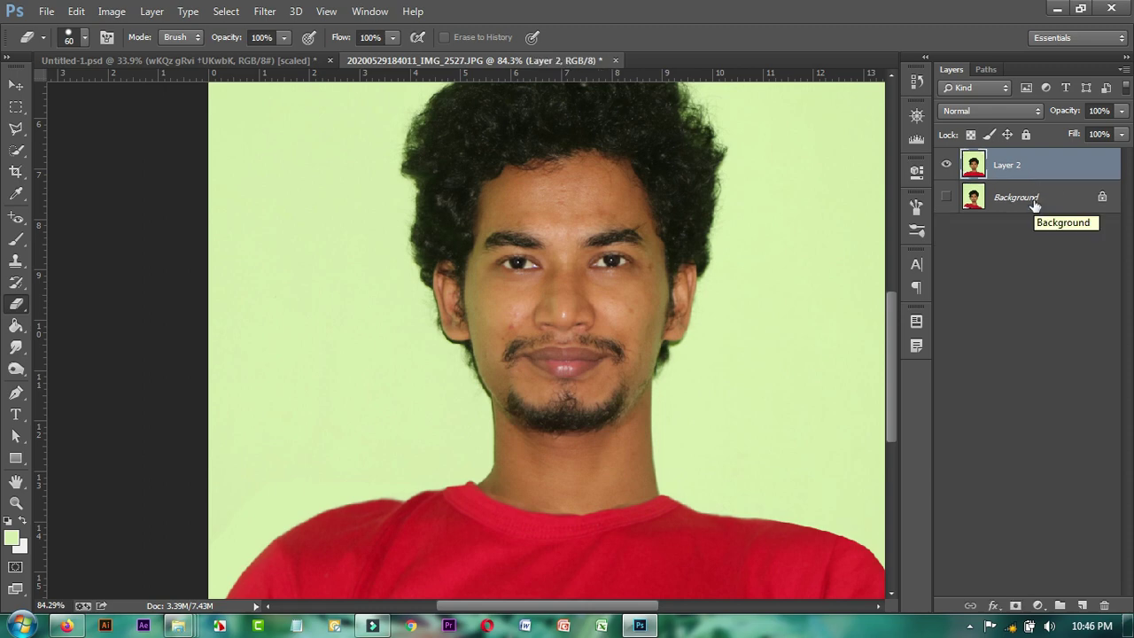
{"action": "key", "text": "ctrl+0"}
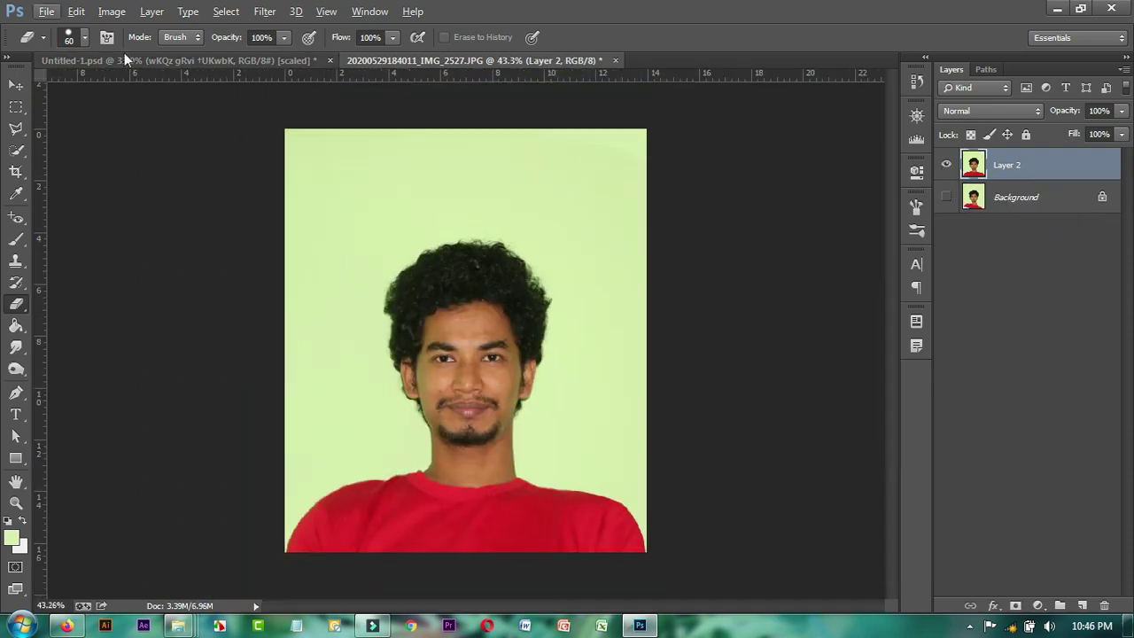
{"action": "left_click", "coordinate": [111, 12]}
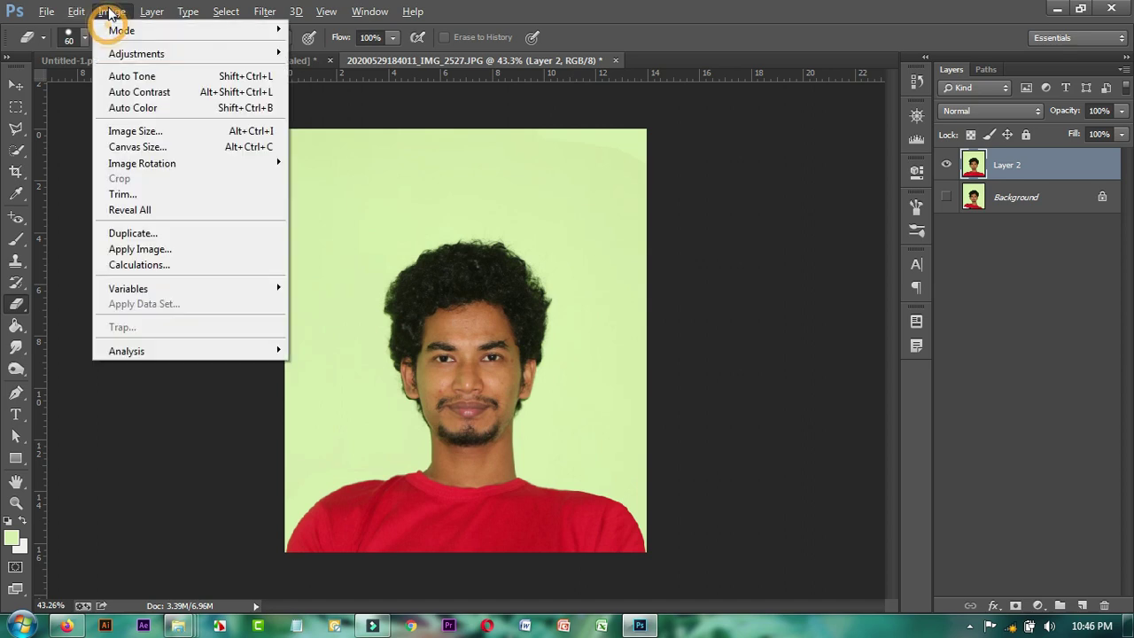
{"action": "left_click", "coordinate": [132, 78]}
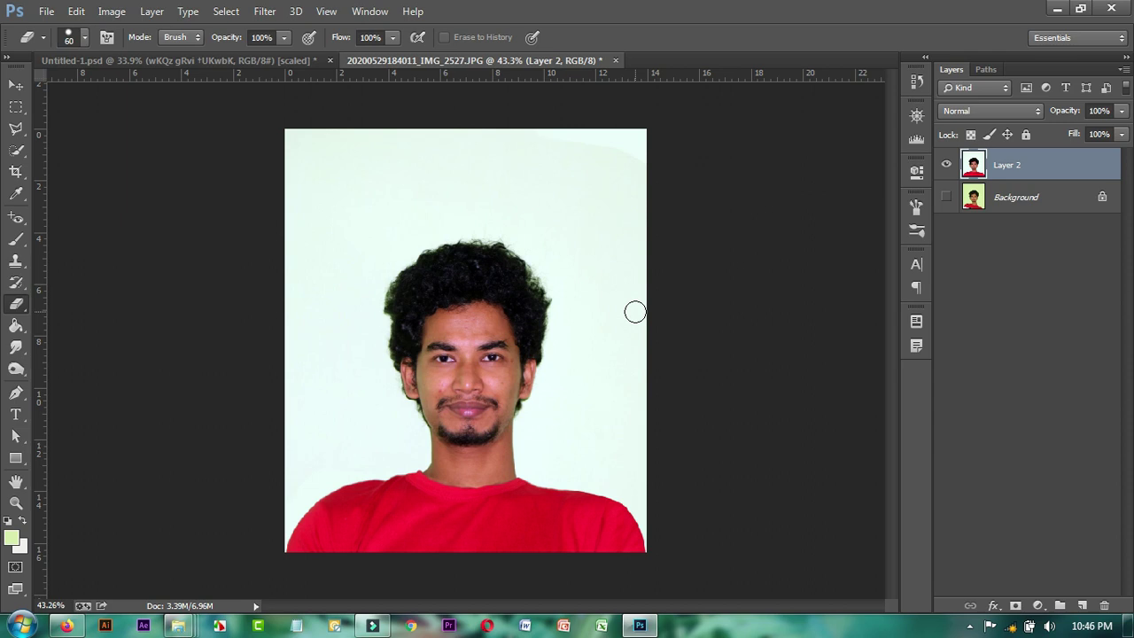
Show the fill and adjustment layer type list from the Layers panel
{"action": "scroll", "coordinate": [570, 312], "scroll_direction": "up", "scroll_amount": 2}
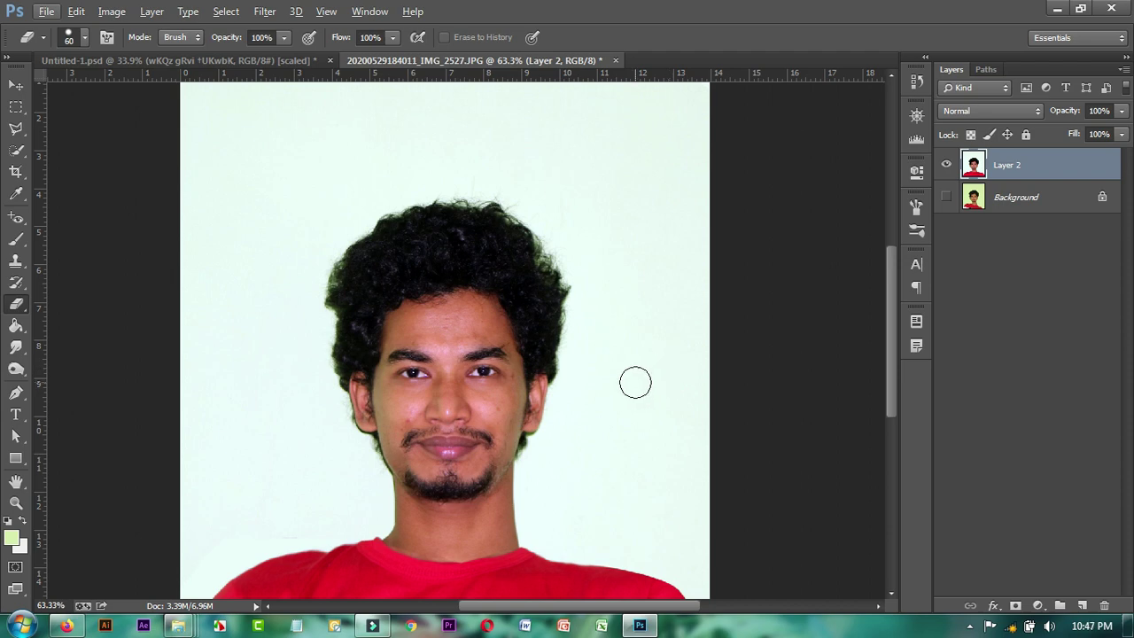
{"action": "scroll", "coordinate": [635, 382], "scroll_direction": "down", "scroll_amount": 3}
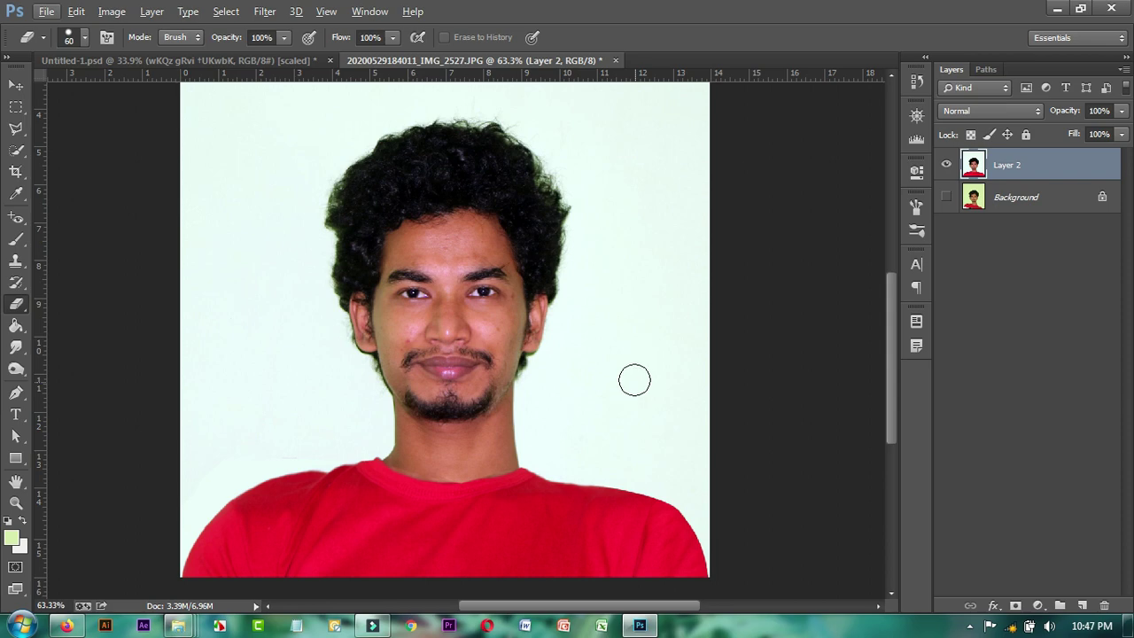
{"action": "left_click", "coordinate": [1037, 606]}
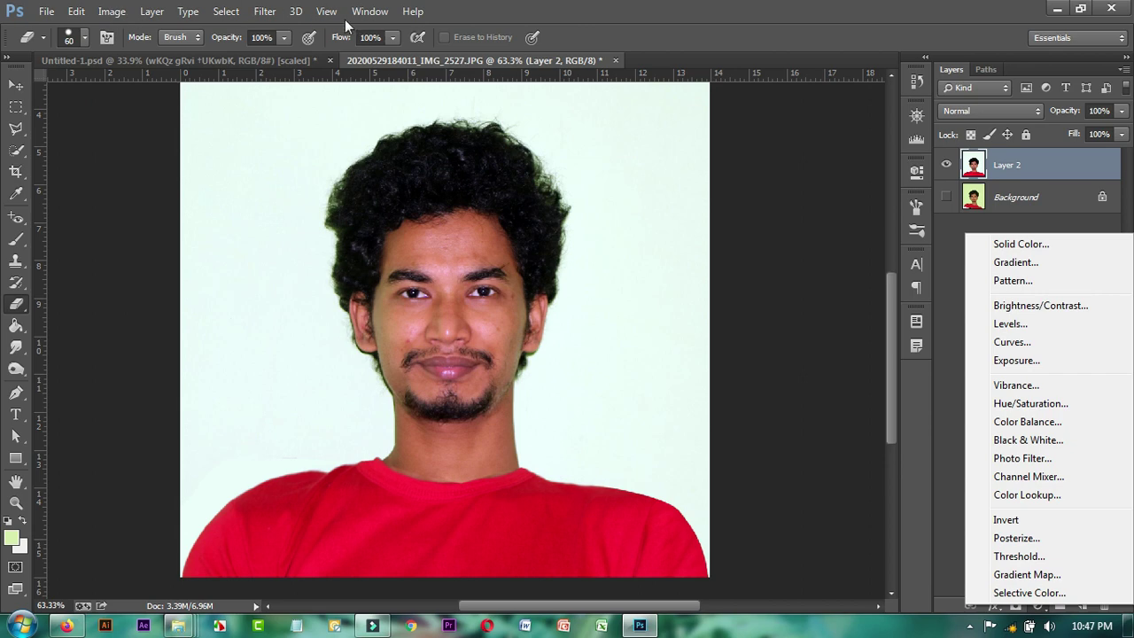
Apply the Camera Raw Filter to Layer 2 with Auto tone, Highlights −20 and Shadows +19
{"action": "left_click", "coordinate": [634, 7]}
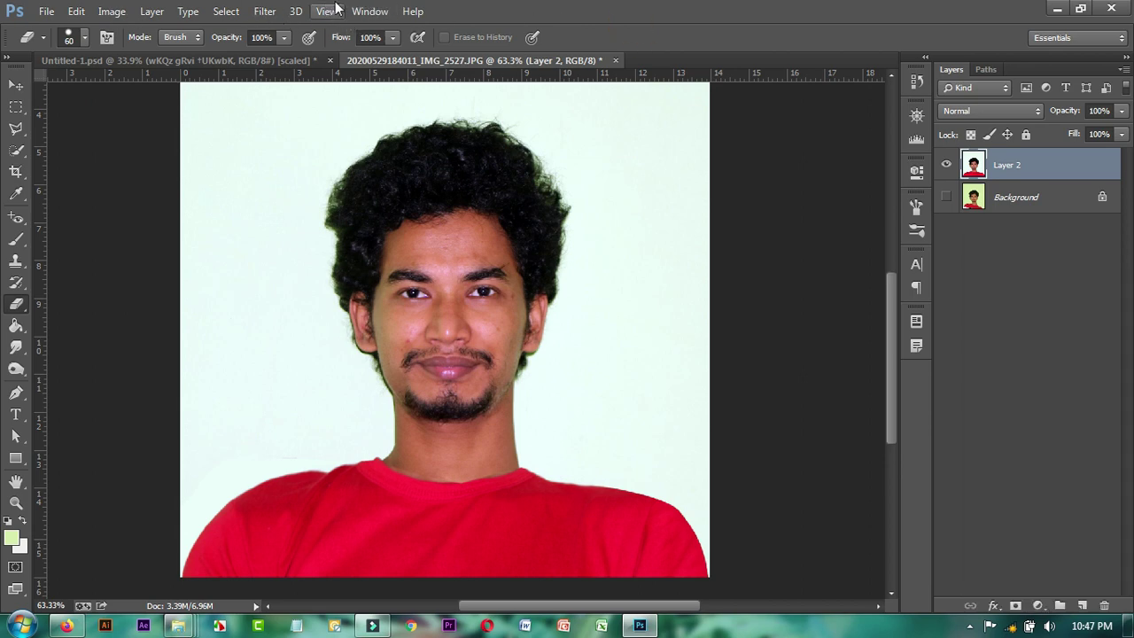
{"action": "left_click", "coordinate": [273, 10]}
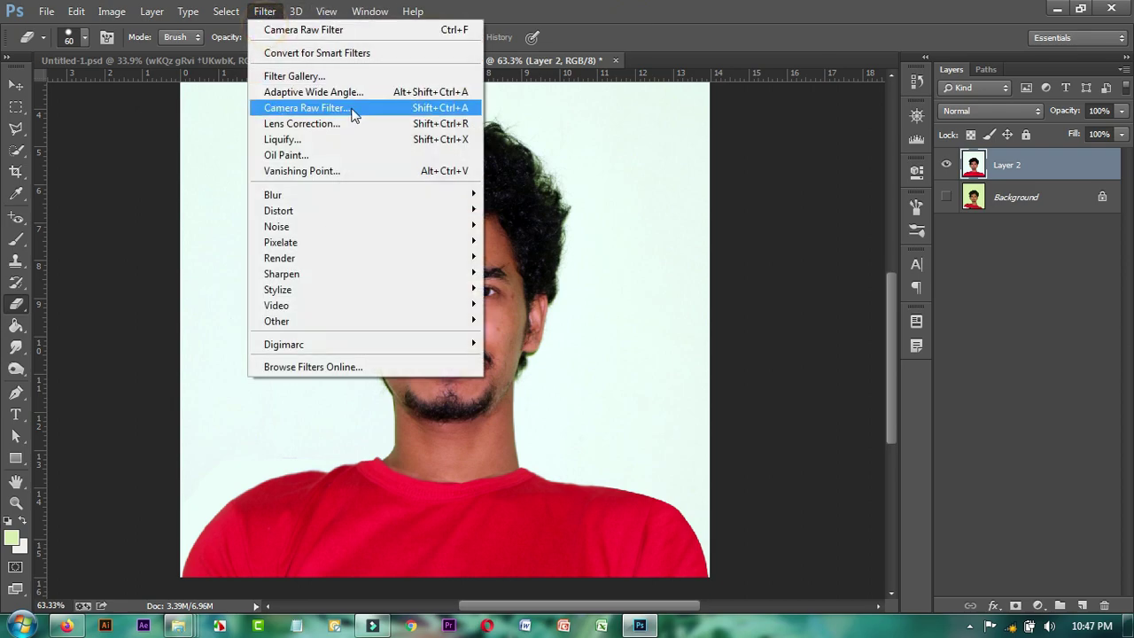
{"action": "left_click", "coordinate": [351, 110]}
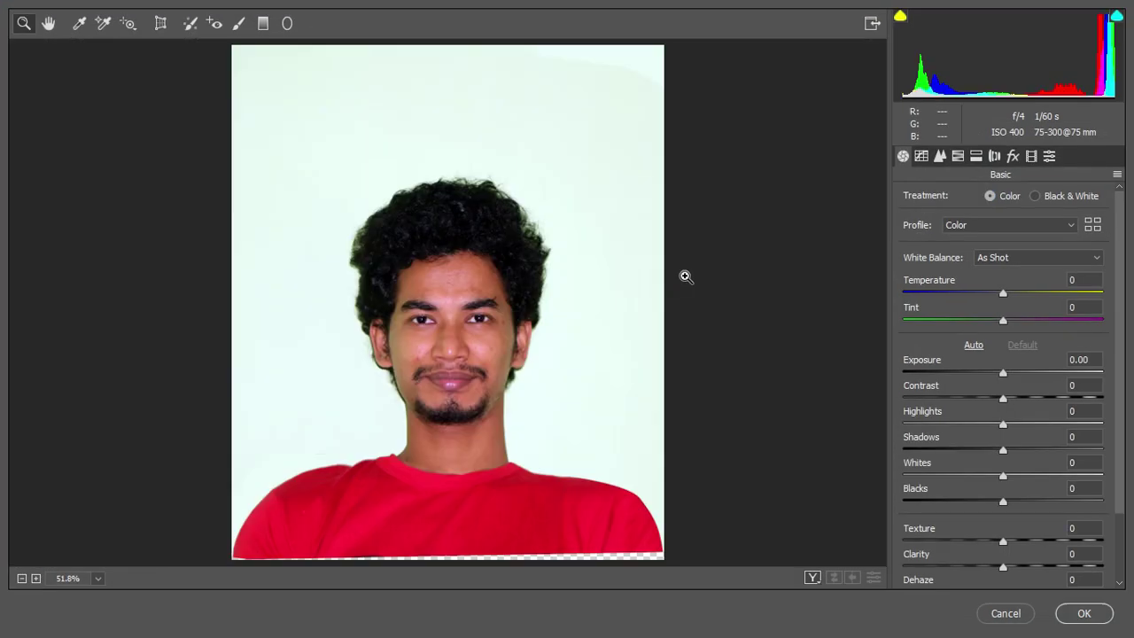
{"action": "left_click", "coordinate": [974, 345]}
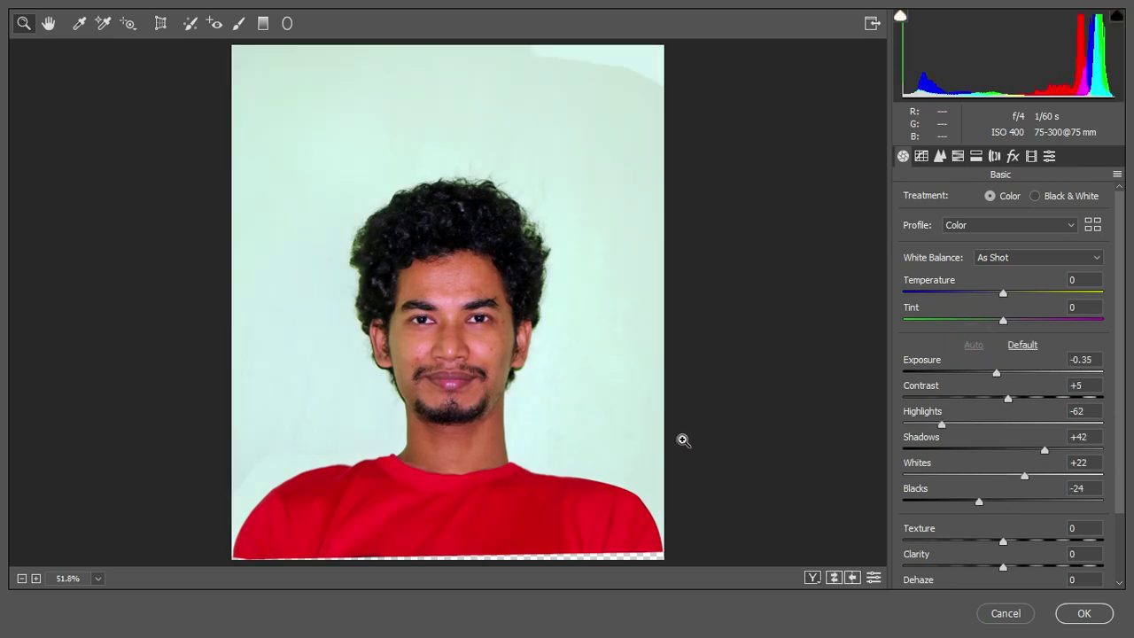
{"action": "scroll", "coordinate": [1003, 476], "scroll_direction": "down", "scroll_amount": 2}
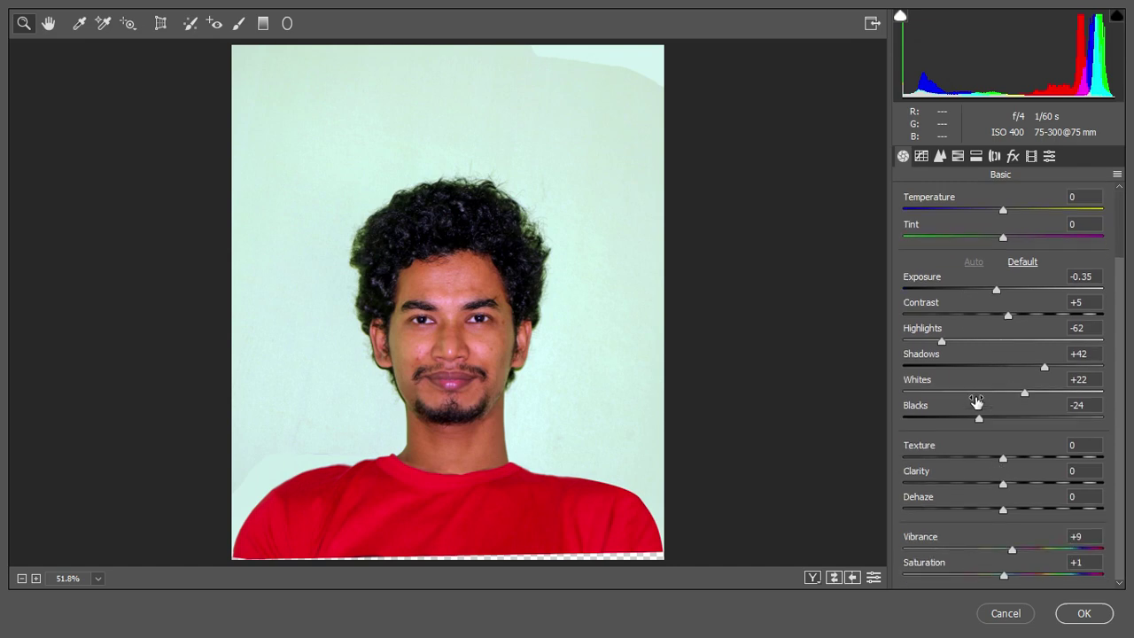
{"action": "left_click_drag", "start_coordinate": [950, 344], "coordinate": [981, 344]}
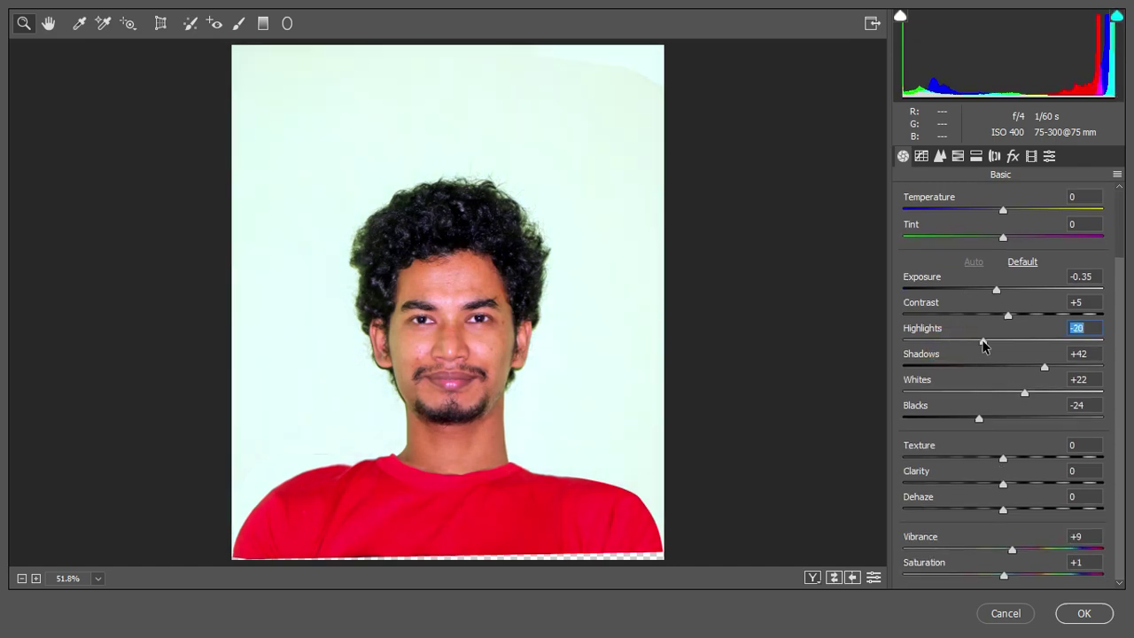
{"action": "left_click_drag", "start_coordinate": [1046, 368], "coordinate": [1022, 369]}
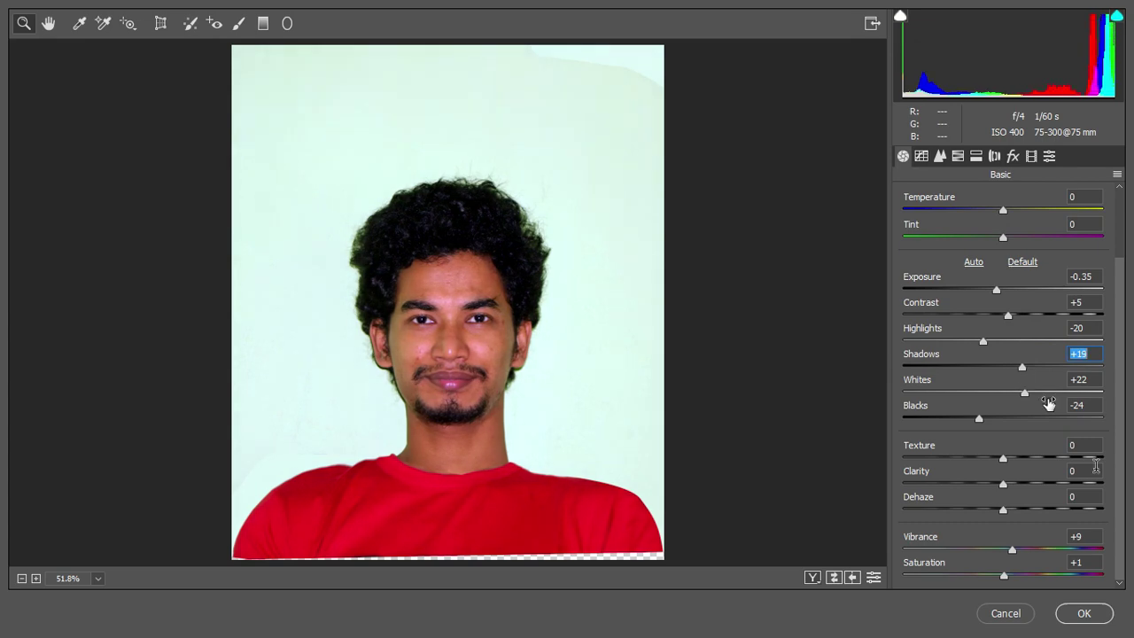
{"action": "left_click", "coordinate": [1079, 610]}
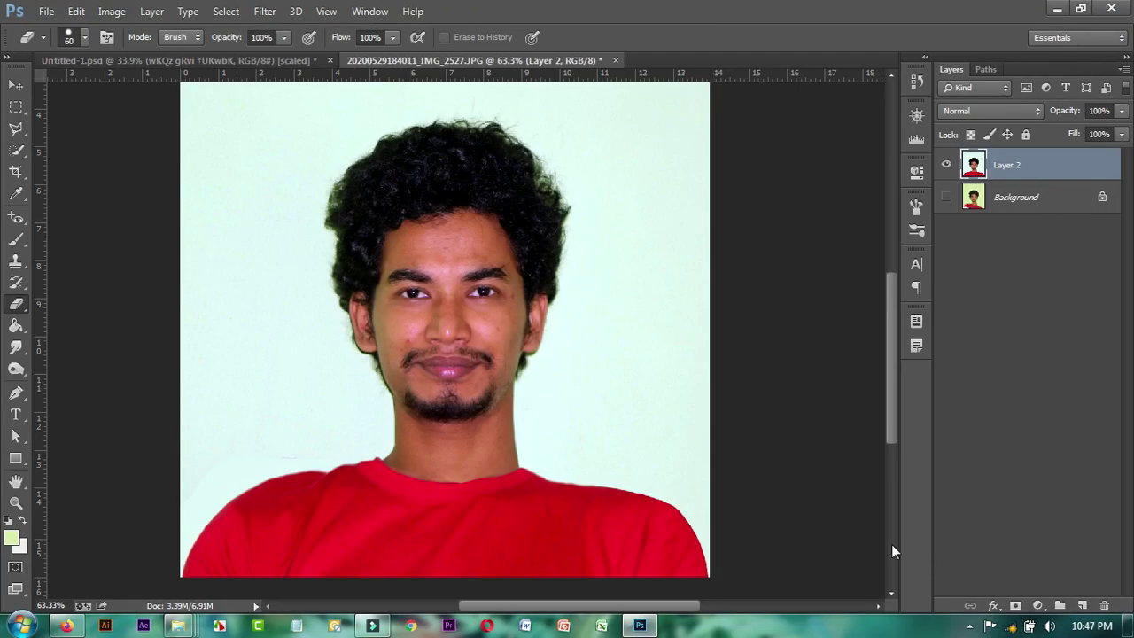
{"action": "scroll", "coordinate": [655, 419], "scroll_direction": "up", "scroll_amount": 3}
{"action": "scroll", "coordinate": [395, 363], "scroll_direction": "down", "scroll_amount": 3}
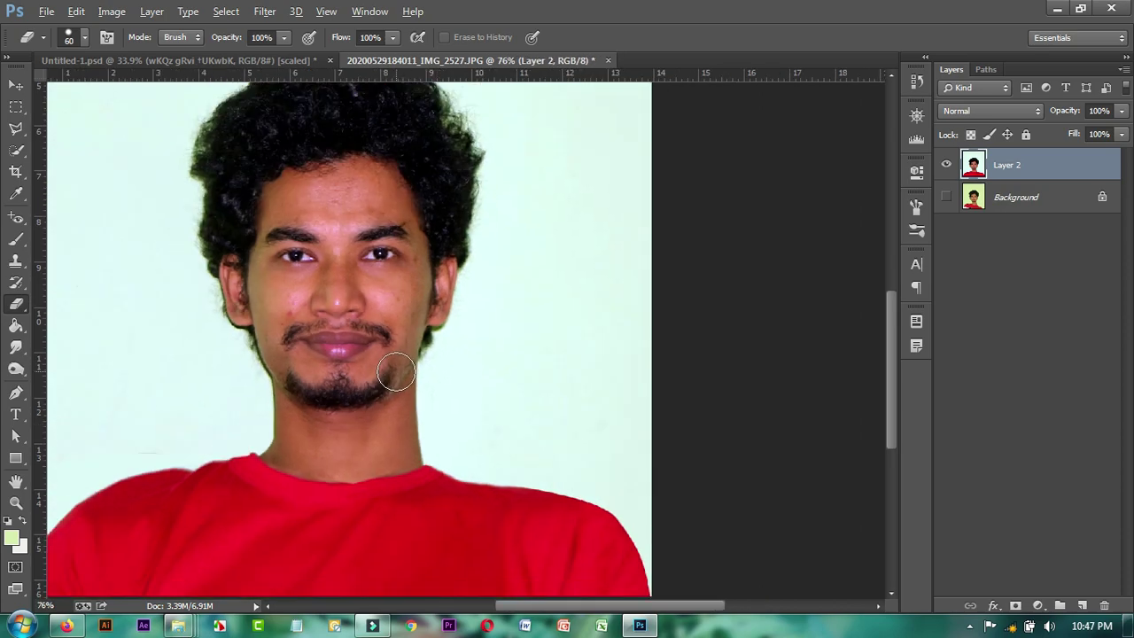
{"action": "scroll", "coordinate": [203, 304], "scroll_direction": "up", "scroll_amount": 2}
{"action": "scroll", "coordinate": [265, 292], "scroll_direction": "up", "scroll_amount": 2}
{"action": "scroll", "coordinate": [356, 281], "scroll_direction": "up", "scroll_amount": 1}
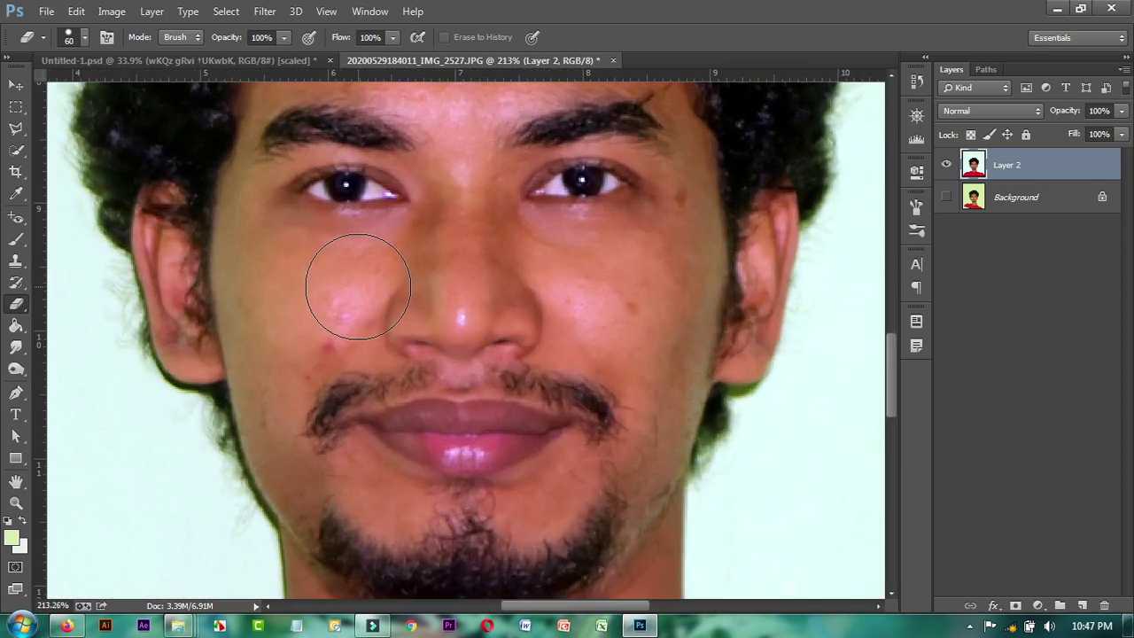
{"action": "scroll", "coordinate": [346, 293], "scroll_direction": "up", "scroll_amount": 2}
{"action": "scroll", "coordinate": [310, 336], "scroll_direction": "up", "scroll_amount": 2}
{"action": "scroll", "coordinate": [573, 366], "scroll_direction": "up", "scroll_amount": 1}
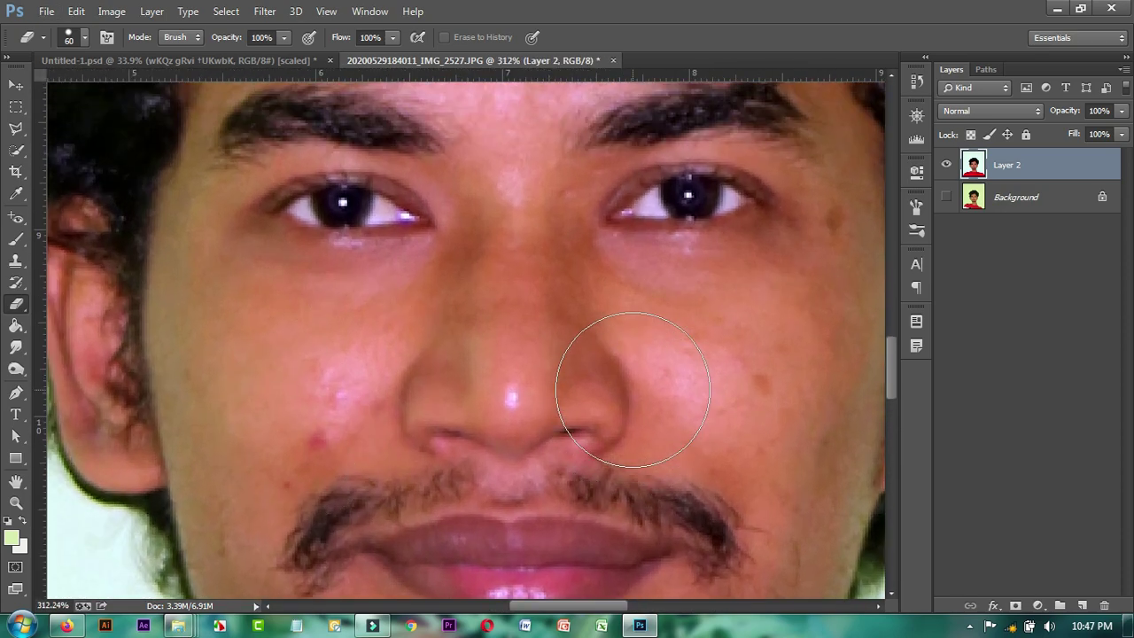
{"action": "scroll", "coordinate": [567, 354], "scroll_direction": "up", "scroll_amount": 1}
{"action": "scroll", "coordinate": [550, 363], "scroll_direction": "down", "scroll_amount": 2}
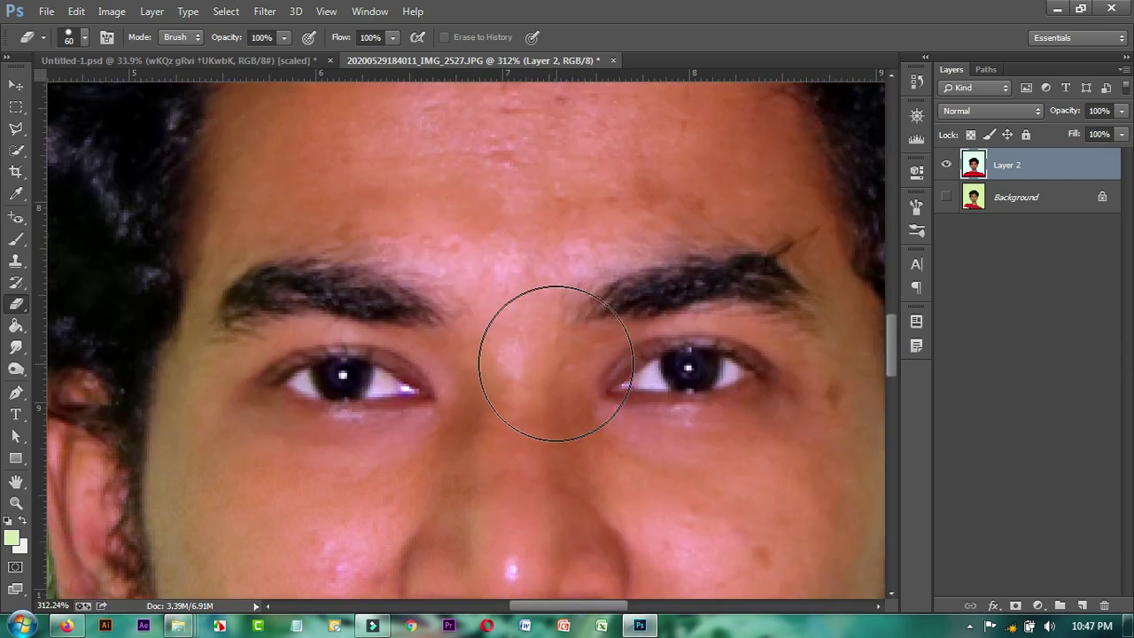
{"action": "scroll", "coordinate": [522, 337], "scroll_direction": "down", "scroll_amount": 2}
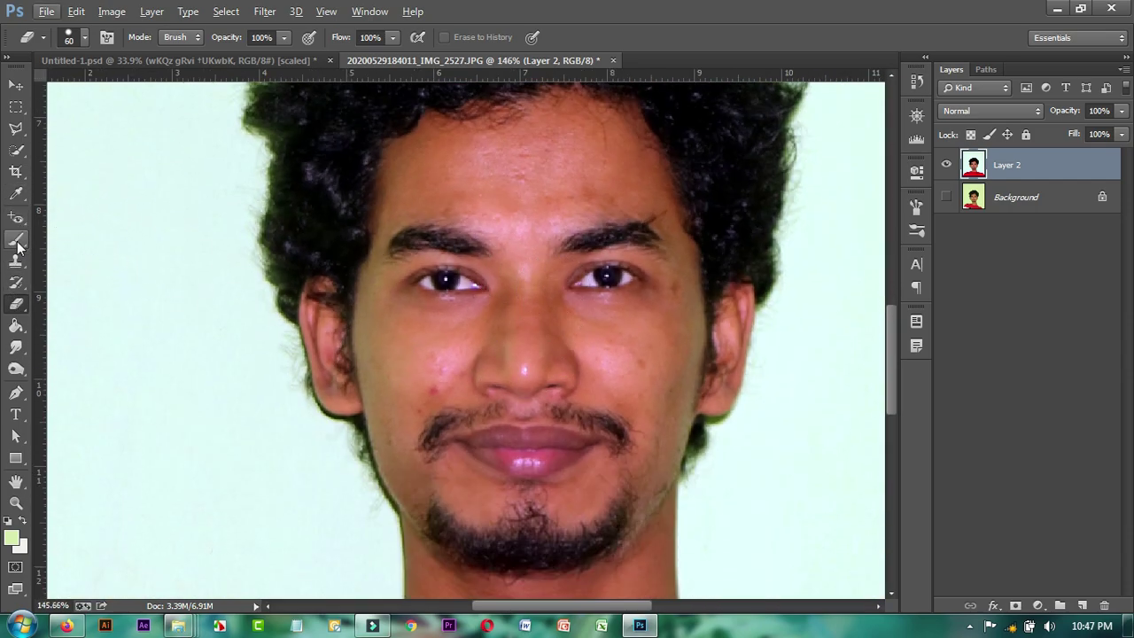
Use the Spot Healing Brush to heal two blemishes on the left cheek and one on the right
{"action": "left_click", "coordinate": [18, 226]}
{"action": "left_click", "coordinate": [73, 216]}
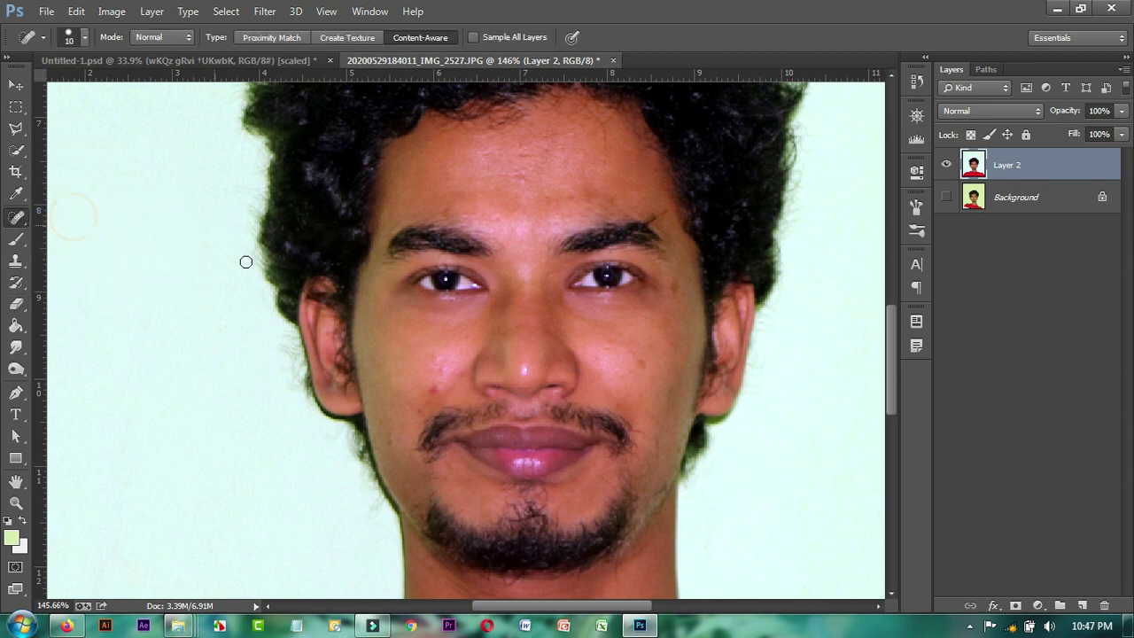
{"action": "scroll", "coordinate": [399, 368], "scroll_direction": "up", "scroll_amount": 2}
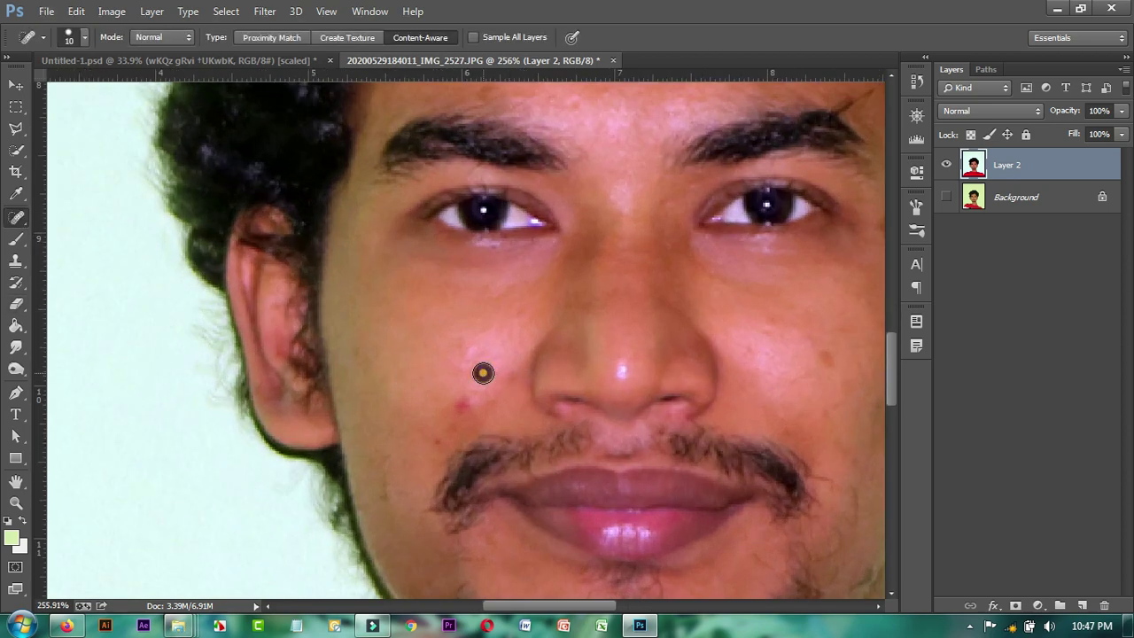
{"action": "left_click", "coordinate": [460, 404]}
{"action": "left_click", "coordinate": [466, 348]}
{"action": "left_click", "coordinate": [825, 359]}
Scroll around the portrait to inspect the healed cheeks
{"action": "scroll", "coordinate": [780, 346], "scroll_direction": "up", "scroll_amount": 2}
{"action": "scroll", "coordinate": [779, 346], "scroll_direction": "right", "scroll_amount": 3}
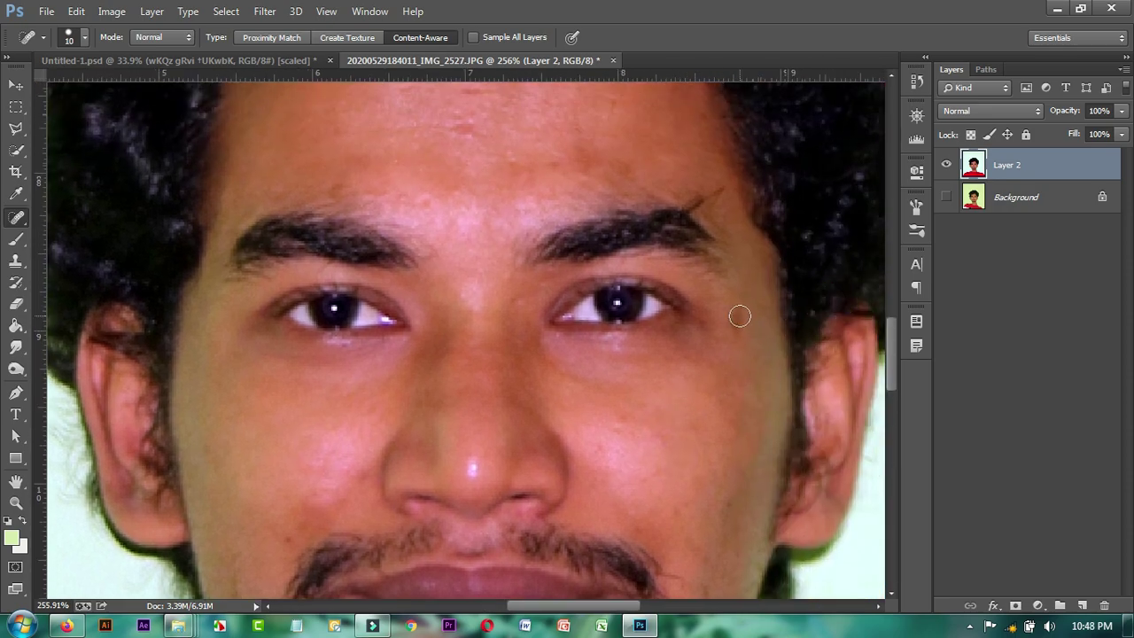
{"action": "scroll", "coordinate": [709, 390], "scroll_direction": "down", "scroll_amount": 3}
{"action": "key", "text": "alt"}
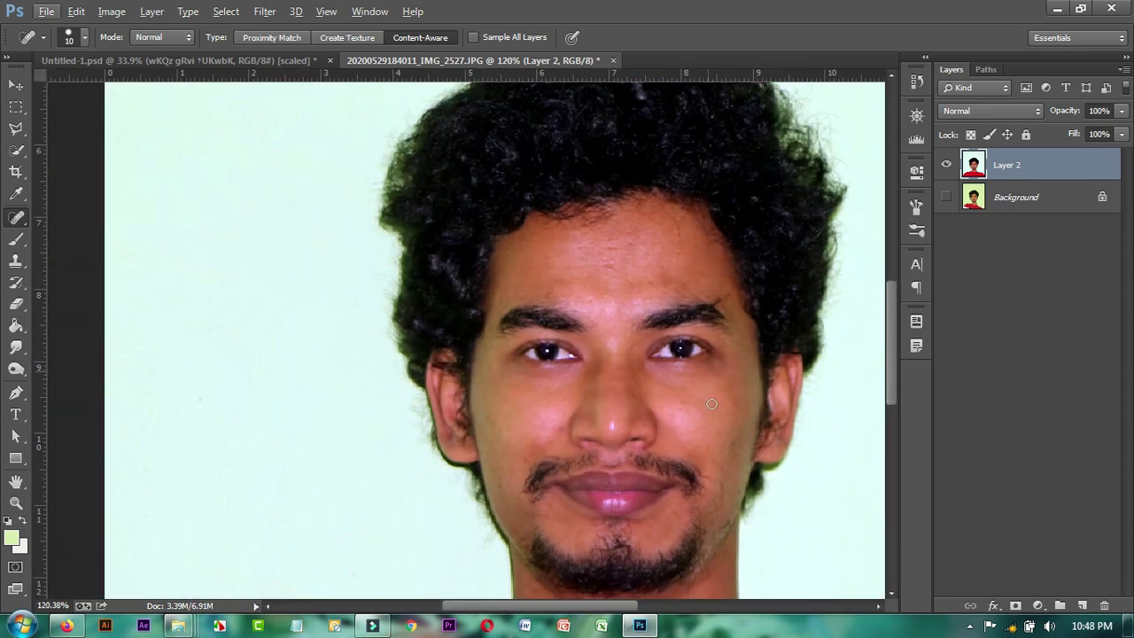
{"action": "scroll", "coordinate": [651, 479], "scroll_direction": "down", "scroll_amount": 3}
{"action": "scroll", "coordinate": [740, 324], "scroll_direction": "up", "scroll_amount": 1}
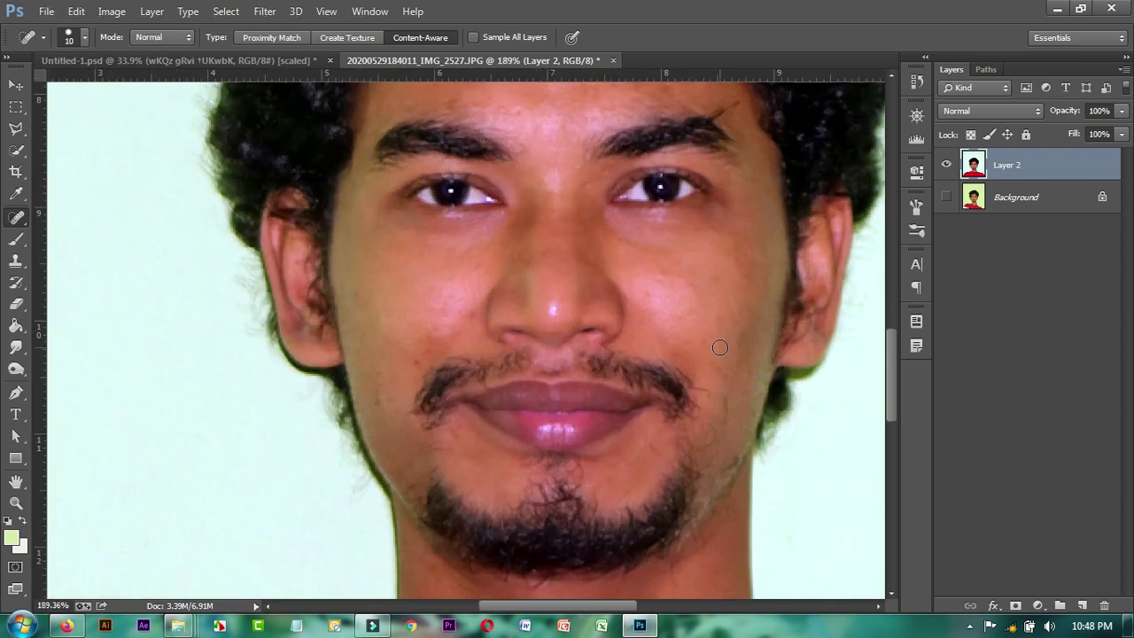
{"action": "scroll", "coordinate": [721, 347], "scroll_direction": "up", "scroll_amount": 1}
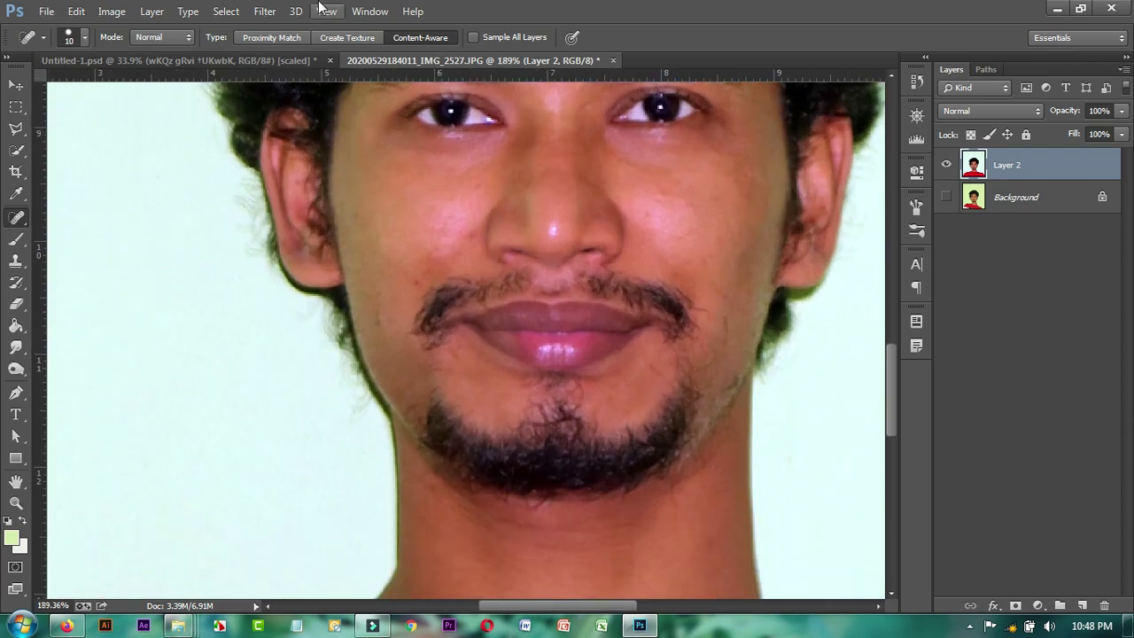
{"action": "scroll", "coordinate": [631, 270], "scroll_direction": "down", "scroll_amount": 3}
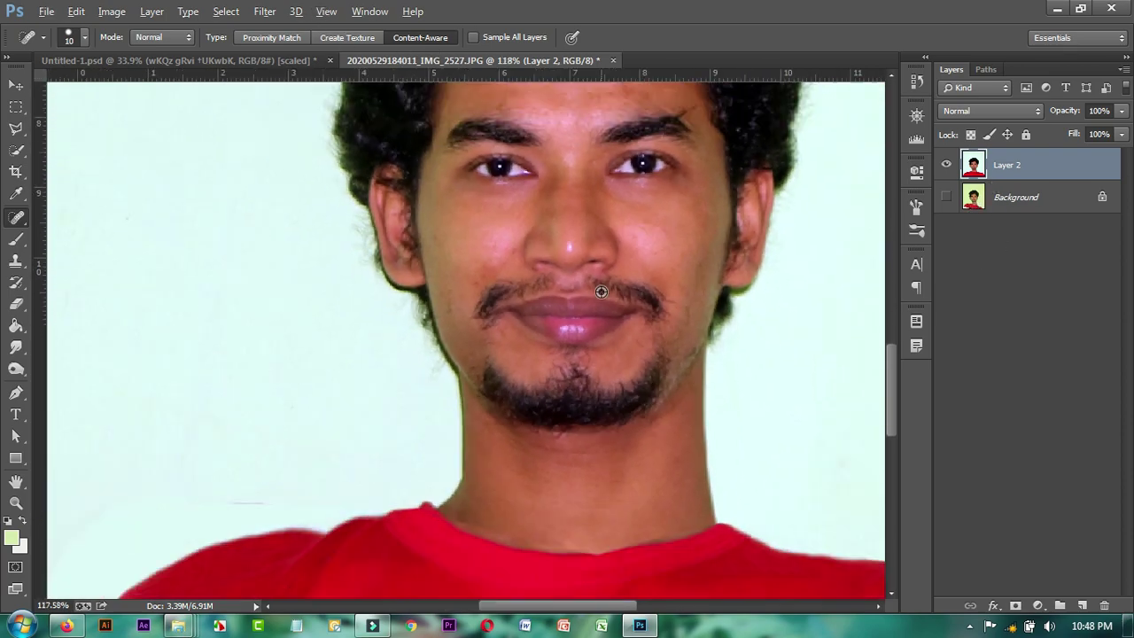
{"action": "scroll", "coordinate": [631, 270], "scroll_direction": "down", "scroll_amount": 3}
{"action": "scroll", "coordinate": [725, 399], "scroll_direction": "down", "scroll_amount": 2}
{"action": "key", "text": "alt"}
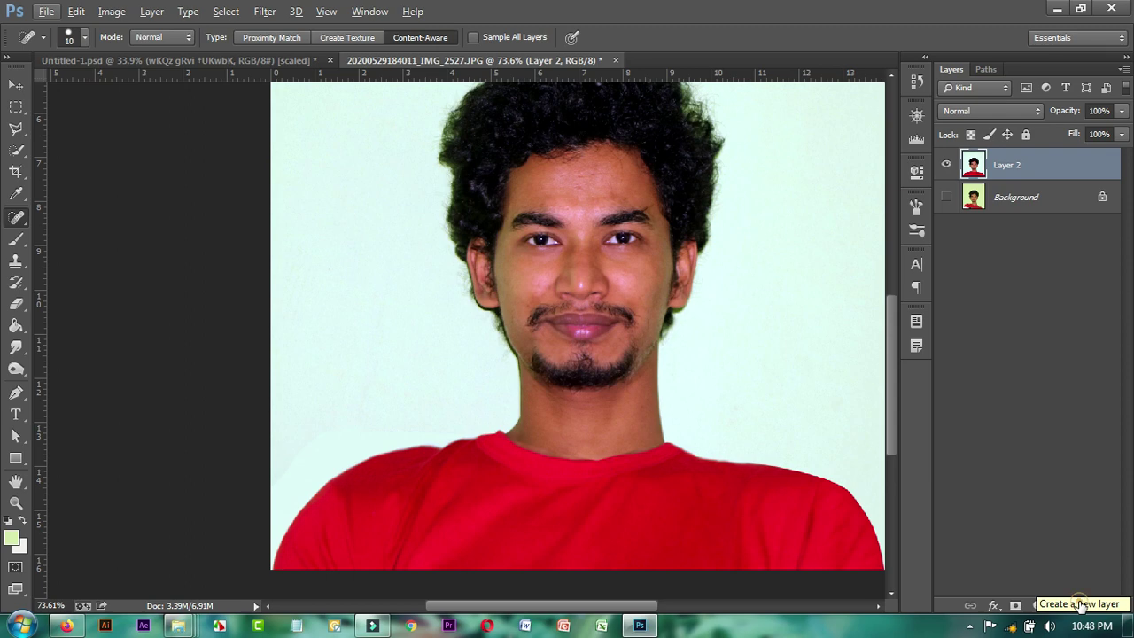
Add a new Layer 3 and set up a soft round brush at 9% opacity
{"action": "left_click", "coordinate": [1081, 604]}
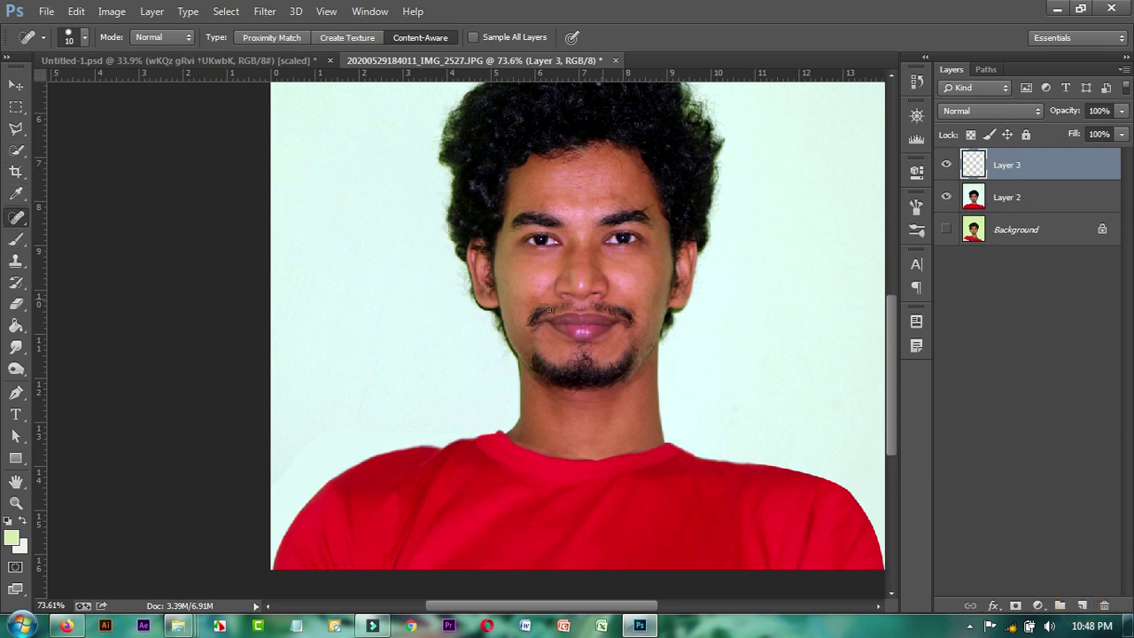
{"action": "left_click", "coordinate": [16, 241]}
{"action": "right_click", "coordinate": [405, 266]}
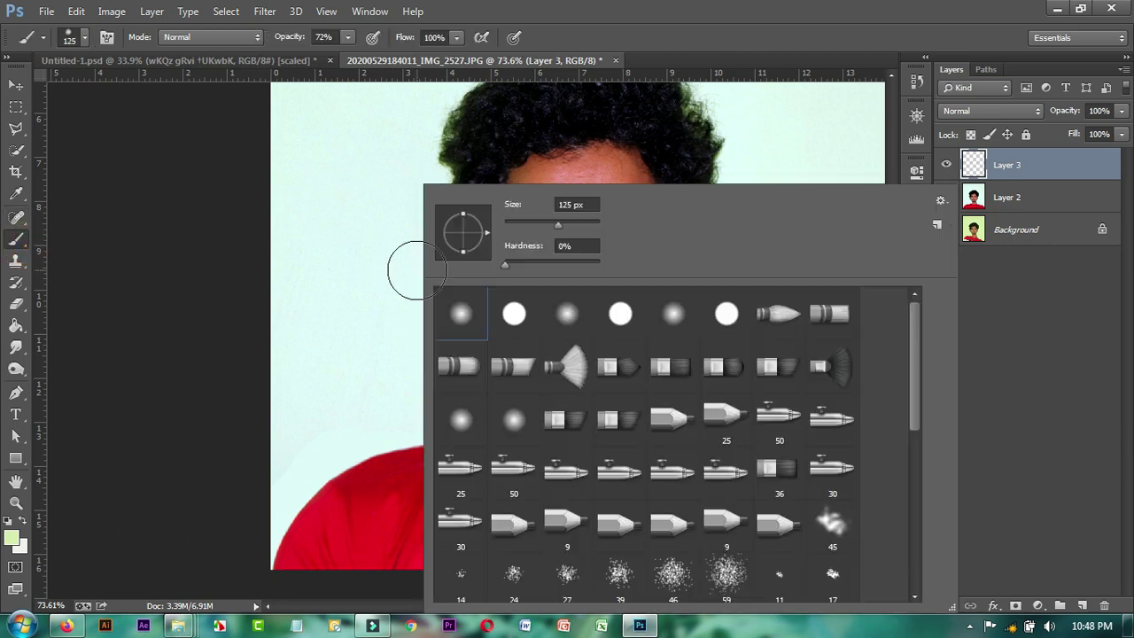
{"action": "left_click", "coordinate": [465, 316]}
{"action": "left_click", "coordinate": [627, 35]}
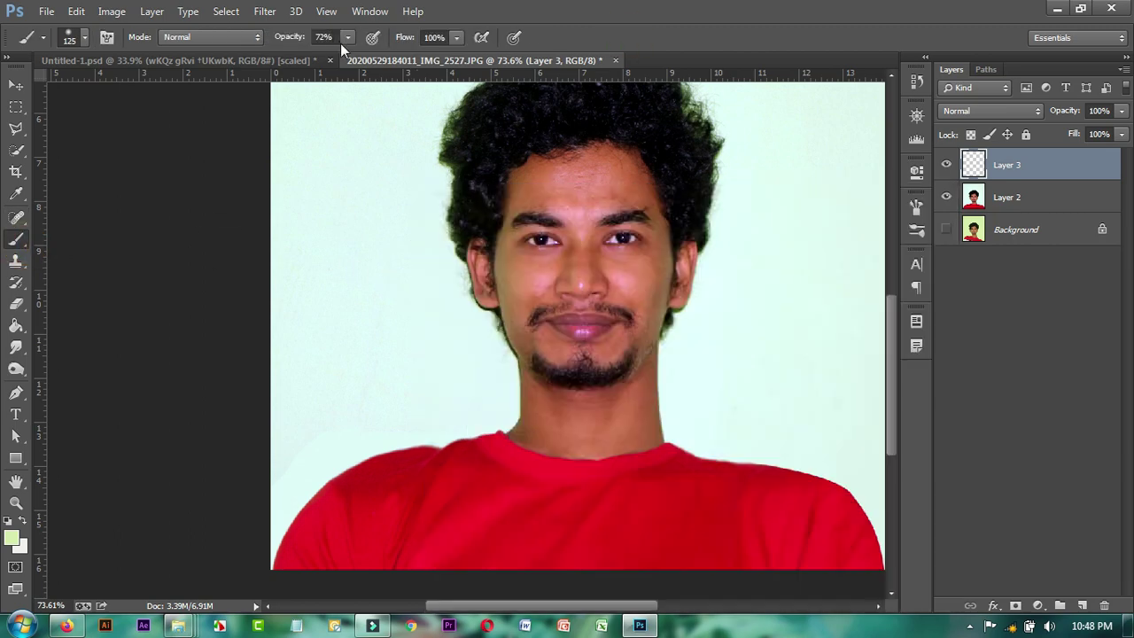
{"action": "left_click_drag", "start_coordinate": [346, 38], "coordinate": [309, 62]}
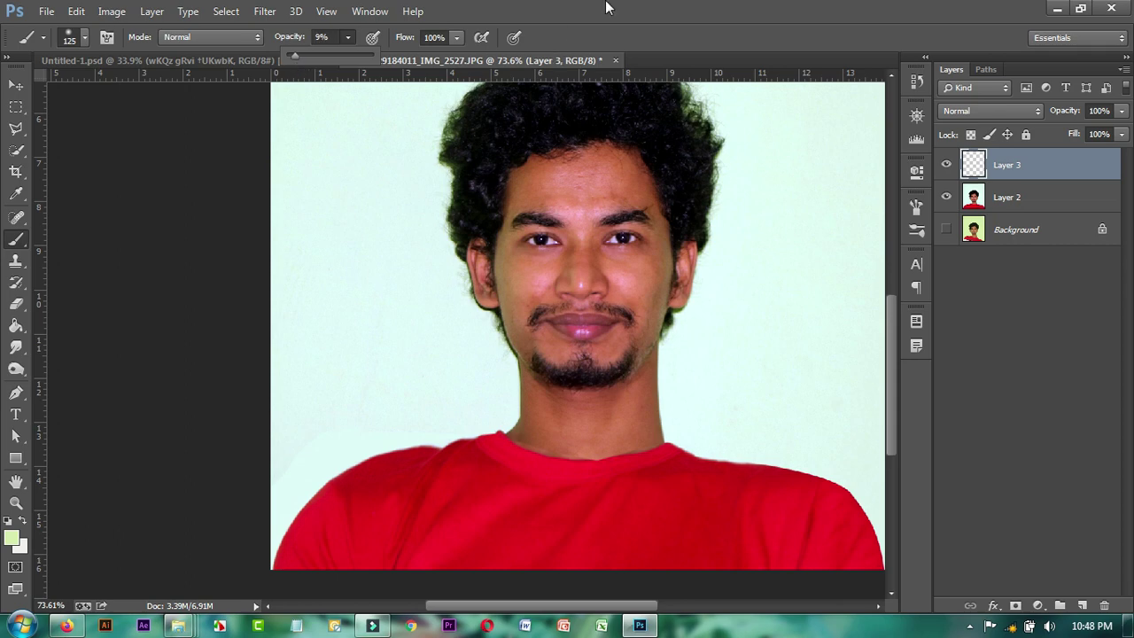
Sample the cheek's pinkish skin tone as paint colour and shrink the brush to 45 px
{"action": "scroll", "coordinate": [622, 294], "scroll_direction": "up", "scroll_amount": 3}
{"action": "scroll", "coordinate": [633, 266], "scroll_direction": "up", "scroll_amount": 3}
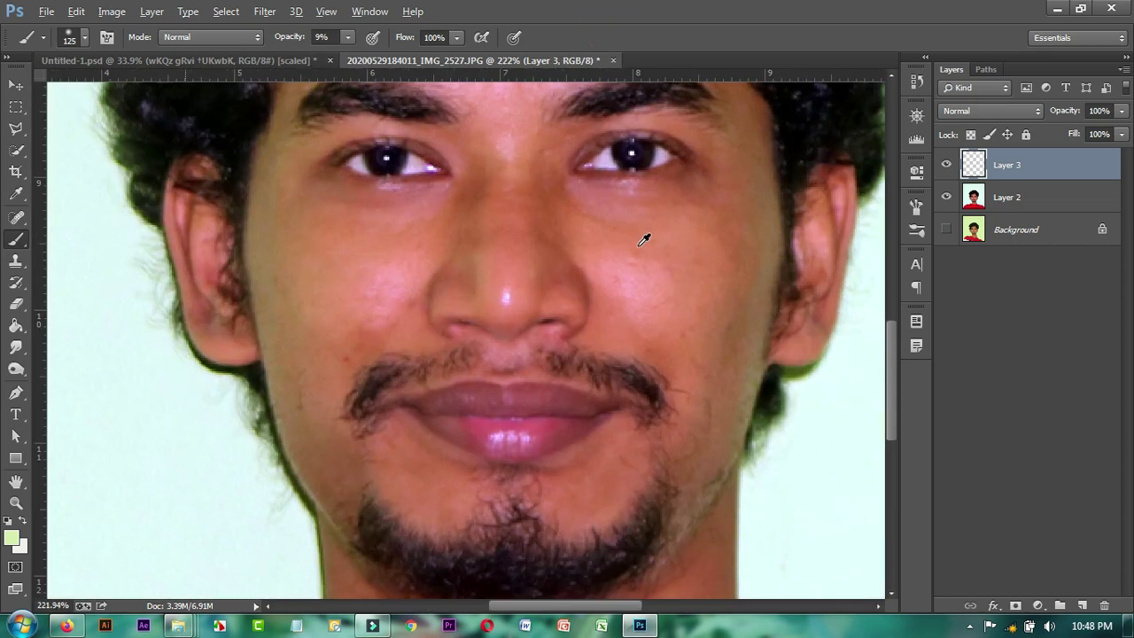
{"action": "scroll", "coordinate": [597, 286], "scroll_direction": "up", "scroll_amount": 1}
{"action": "scroll", "coordinate": [620, 354], "scroll_direction": "up", "scroll_amount": 1}
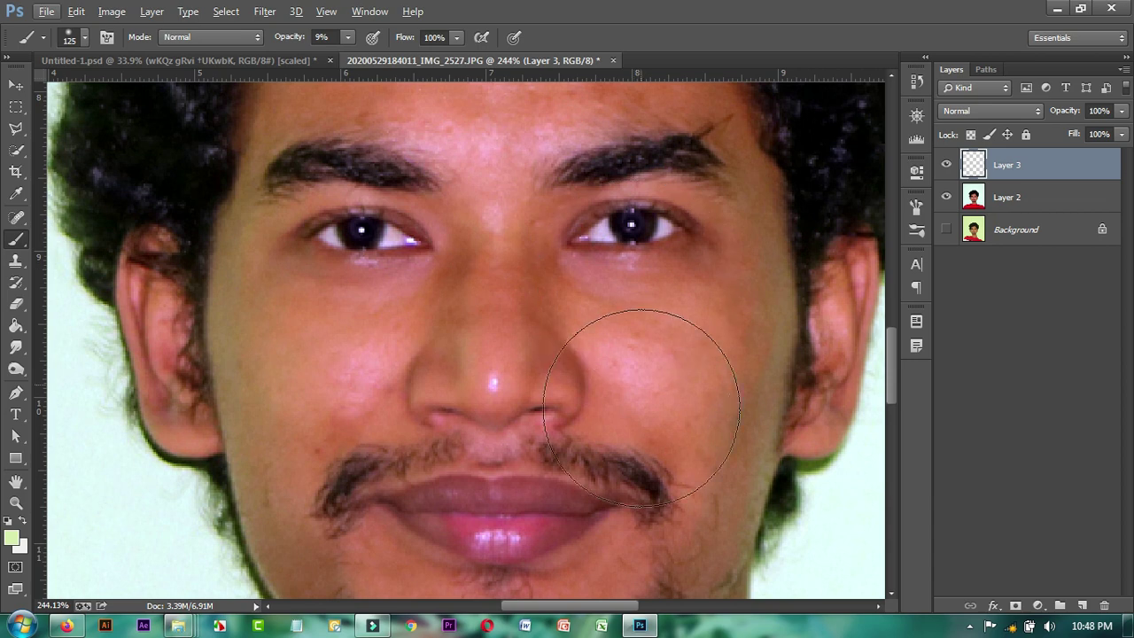
{"action": "key", "text": "alt"}
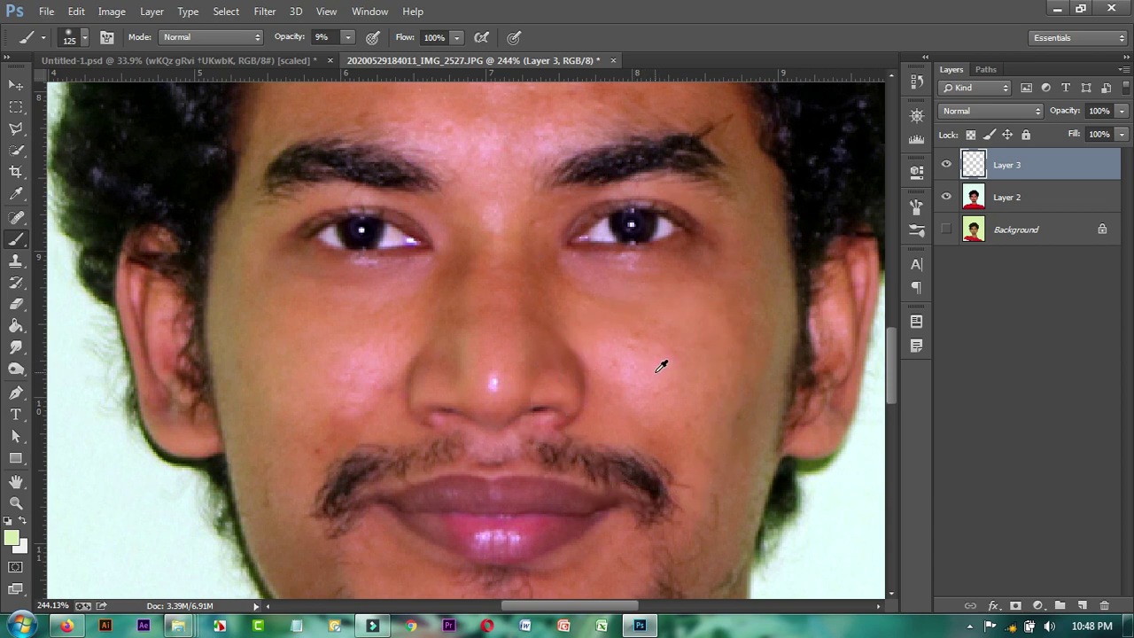
{"action": "left_click", "coordinate": [657, 370], "text": "alt"}
{"action": "key", "text": "alt"}
{"action": "left_click", "coordinate": [658, 364], "text": "alt"}
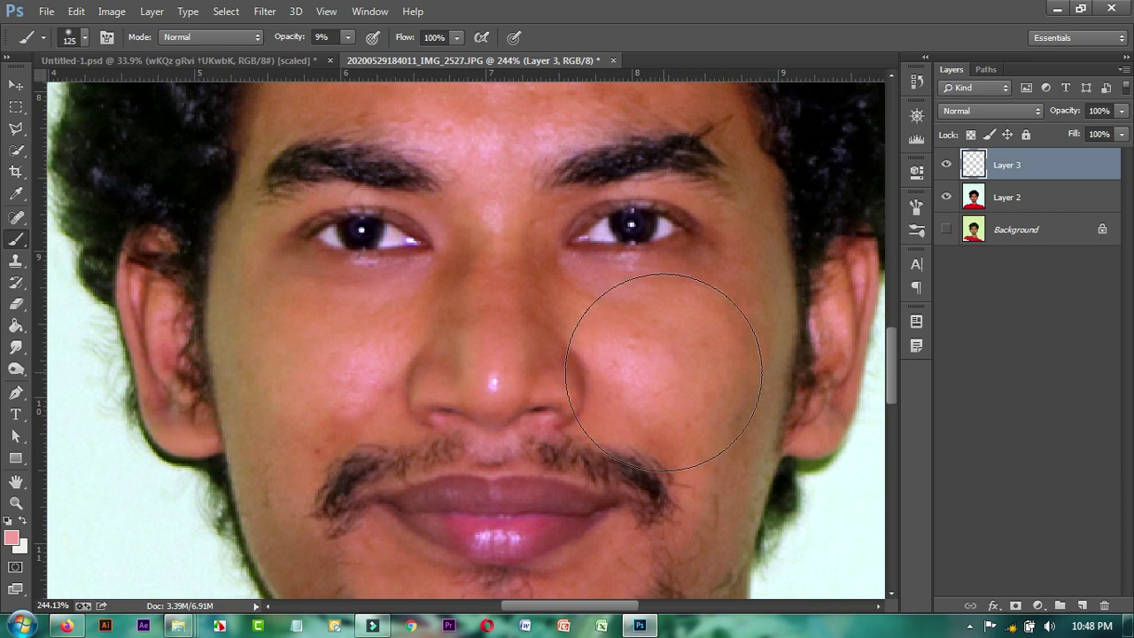
{"action": "key", "text": "bracketleft"}
{"action": "key", "text": "bracketleft"}
{"action": "key", "text": "bracketleft"}
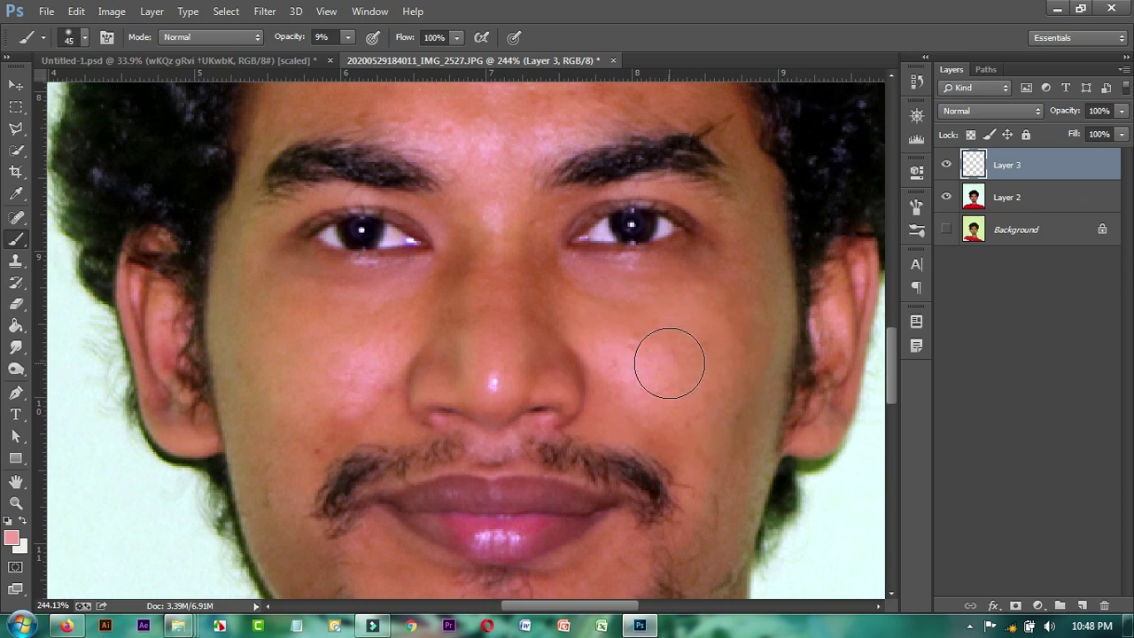
{"action": "scroll", "coordinate": [669, 363], "scroll_direction": "up", "scroll_amount": 1}
{"action": "scroll", "coordinate": [665, 367], "scroll_direction": "up", "scroll_amount": 1}
{"action": "scroll", "coordinate": [660, 359], "scroll_direction": "down", "scroll_amount": 3}
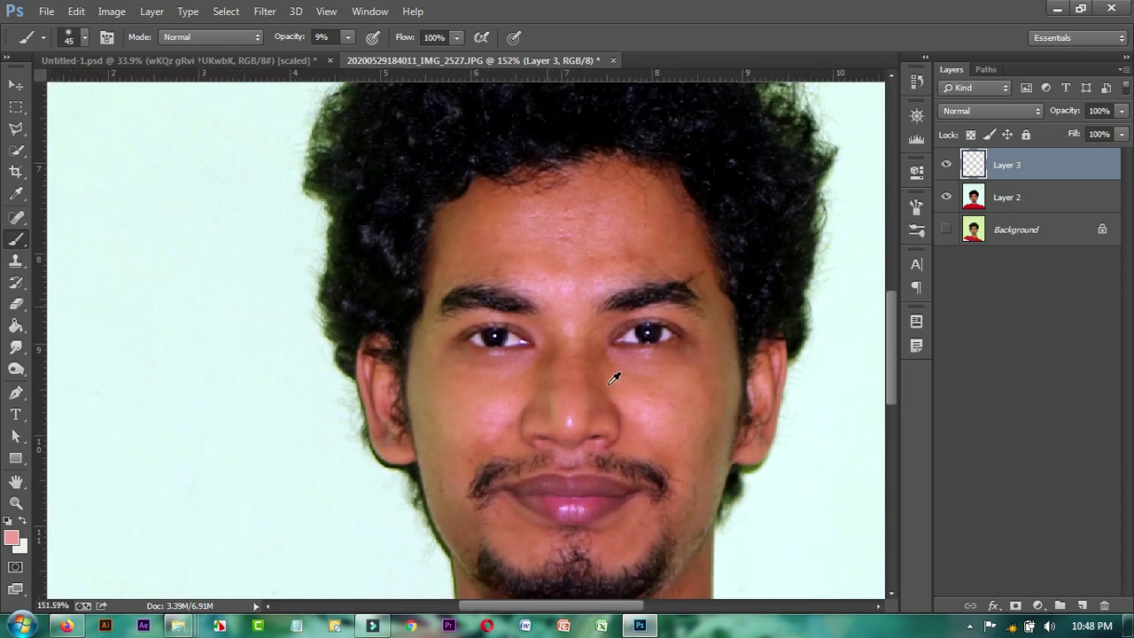
{"action": "scroll", "coordinate": [612, 381], "scroll_direction": "up", "scroll_amount": 2}
{"action": "scroll", "coordinate": [606, 387], "scroll_direction": "down", "scroll_amount": 2}
Dab faint skin-tone paint on both cheeks, chin, below the lip, under the right eye and nose
{"action": "left_click", "coordinate": [382, 376]}
{"action": "left_click", "coordinate": [311, 331]}
{"action": "left_click", "coordinate": [337, 357]}
{"action": "left_click", "coordinate": [441, 493]}
{"action": "left_click", "coordinate": [785, 332]}
{"action": "left_click", "coordinate": [706, 251]}
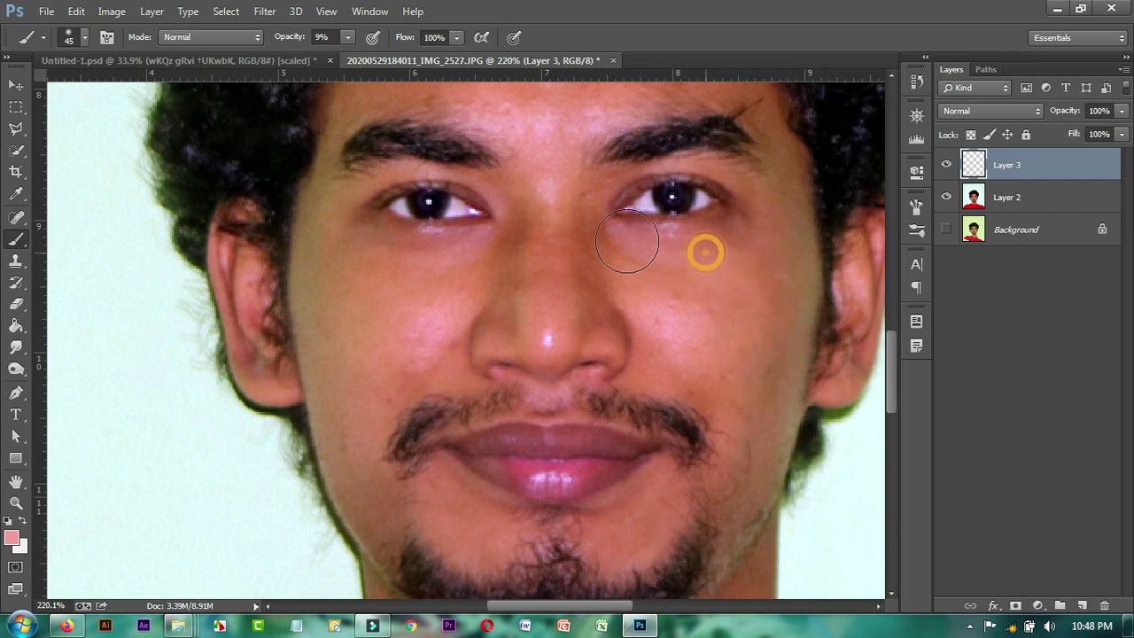
{"action": "left_click", "coordinate": [570, 219]}
{"action": "left_click", "coordinate": [522, 180]}
{"action": "left_click", "coordinate": [528, 201]}
{"action": "left_click", "coordinate": [608, 322]}
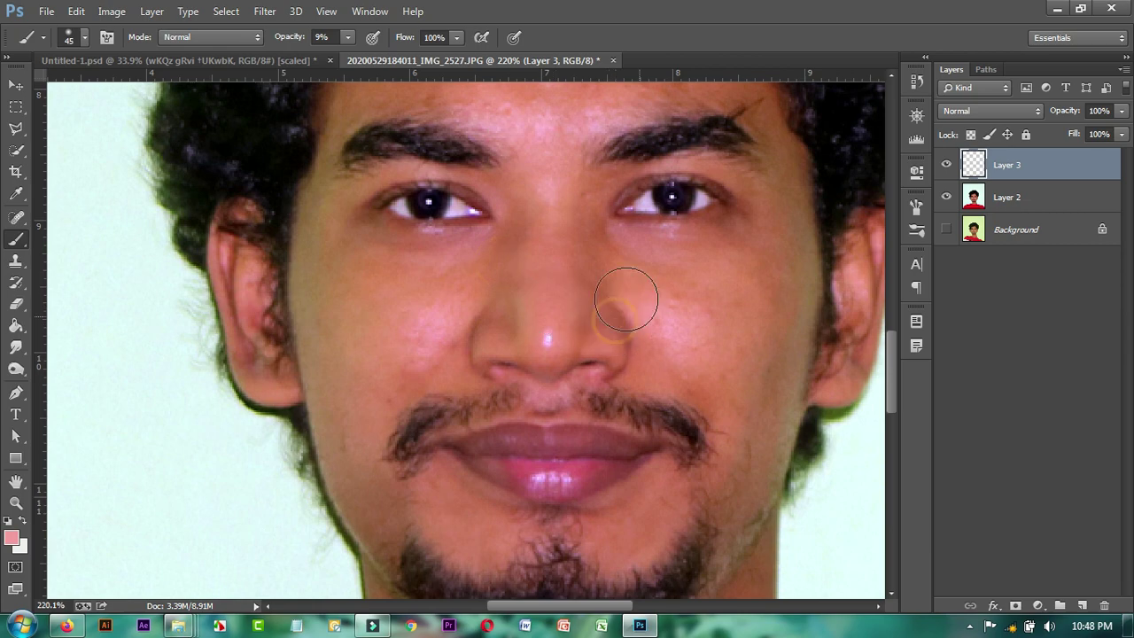
Dab faint paint across the forehead, right temple and under the right eye
{"action": "left_click_drag", "start_coordinate": [538, 175], "coordinate": [538, 343]}
{"action": "left_click", "coordinate": [544, 258]}
{"action": "left_click", "coordinate": [476, 273]}
{"action": "left_click", "coordinate": [544, 187]}
{"action": "left_click", "coordinate": [587, 185]}
{"action": "left_click", "coordinate": [412, 173]}
{"action": "left_click", "coordinate": [680, 170]}
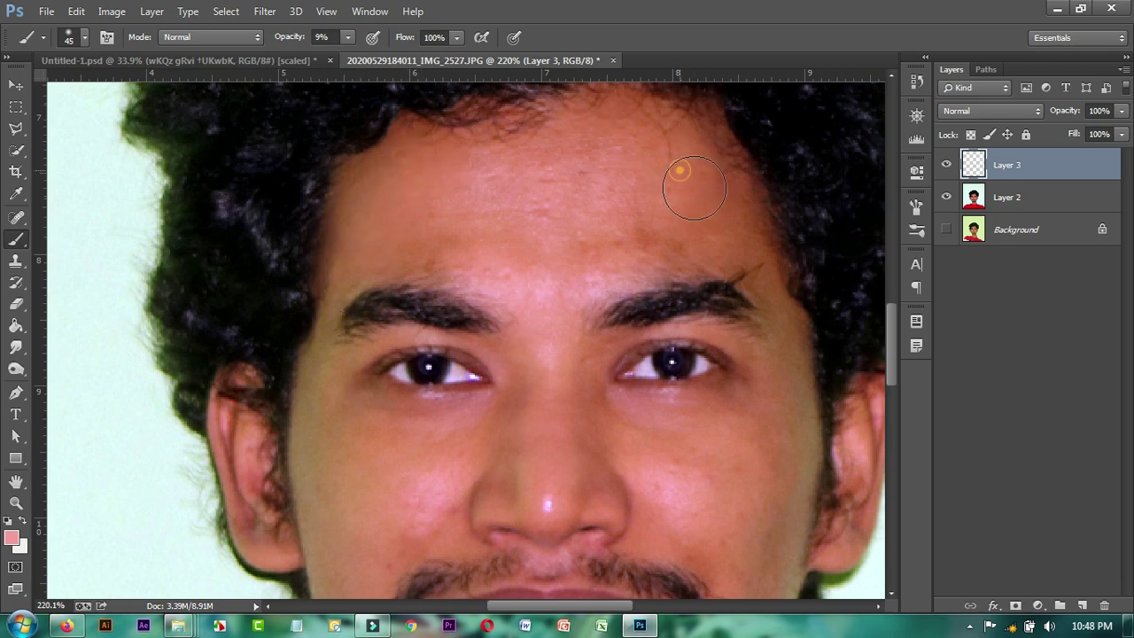
{"action": "left_click", "coordinate": [631, 243]}
{"action": "left_click", "coordinate": [653, 222]}
{"action": "left_click", "coordinate": [403, 247]}
{"action": "left_click", "coordinate": [670, 410]}
Dab faint paint on the right cheek, beside the nose, chin and right jaw
{"action": "left_click_drag", "start_coordinate": [747, 438], "coordinate": [572, 253]}
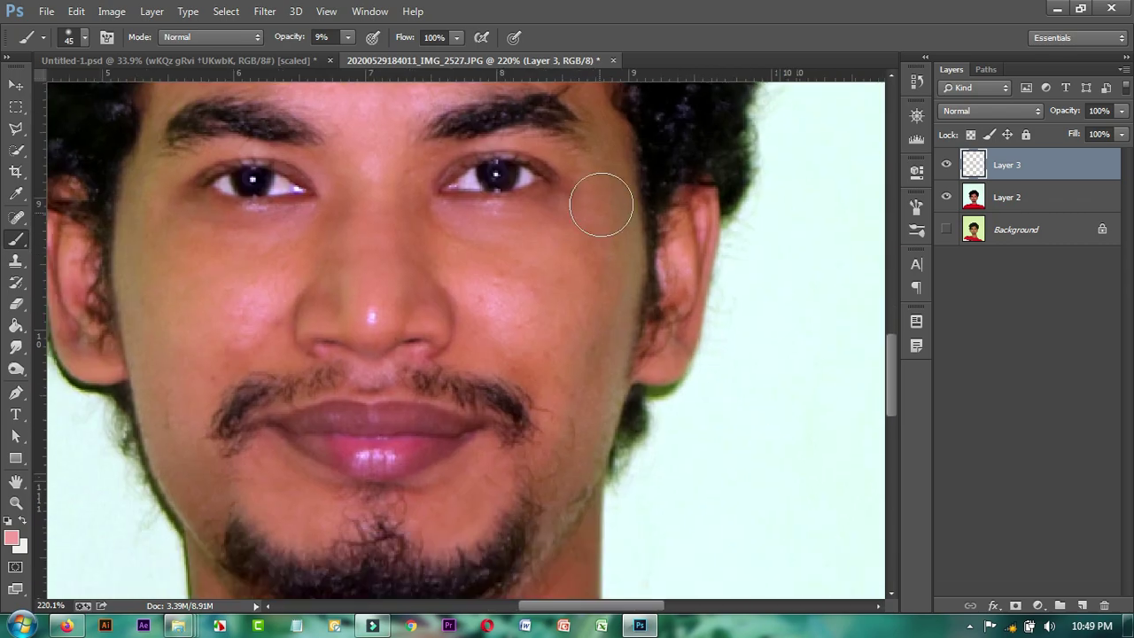
{"action": "left_click", "coordinate": [610, 286]}
{"action": "left_click", "coordinate": [539, 281]}
{"action": "left_click", "coordinate": [499, 268]}
{"action": "left_click", "coordinate": [284, 262]}
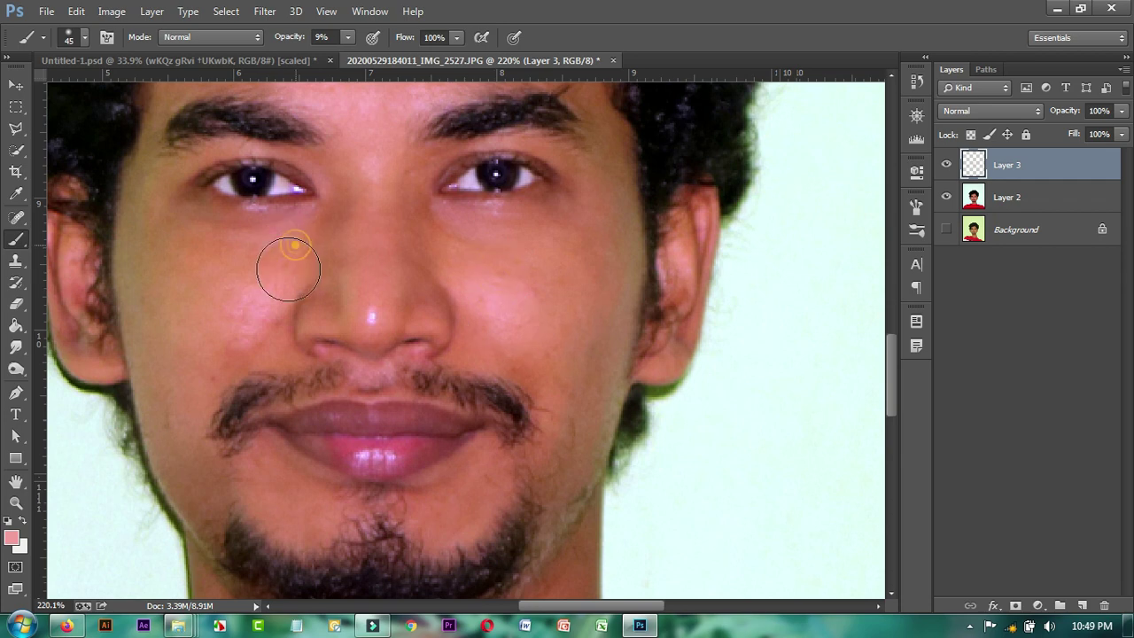
{"action": "left_click", "coordinate": [183, 235]}
{"action": "scroll", "coordinate": [204, 328], "scroll_direction": "down", "scroll_amount": 3}
{"action": "left_click", "coordinate": [244, 366]}
{"action": "left_click", "coordinate": [329, 401]}
{"action": "left_click", "coordinate": [577, 360]}
Dab more faint paint around the nose and over the forehead
{"action": "scroll", "coordinate": [583, 304], "scroll_direction": "up", "scroll_amount": 3}
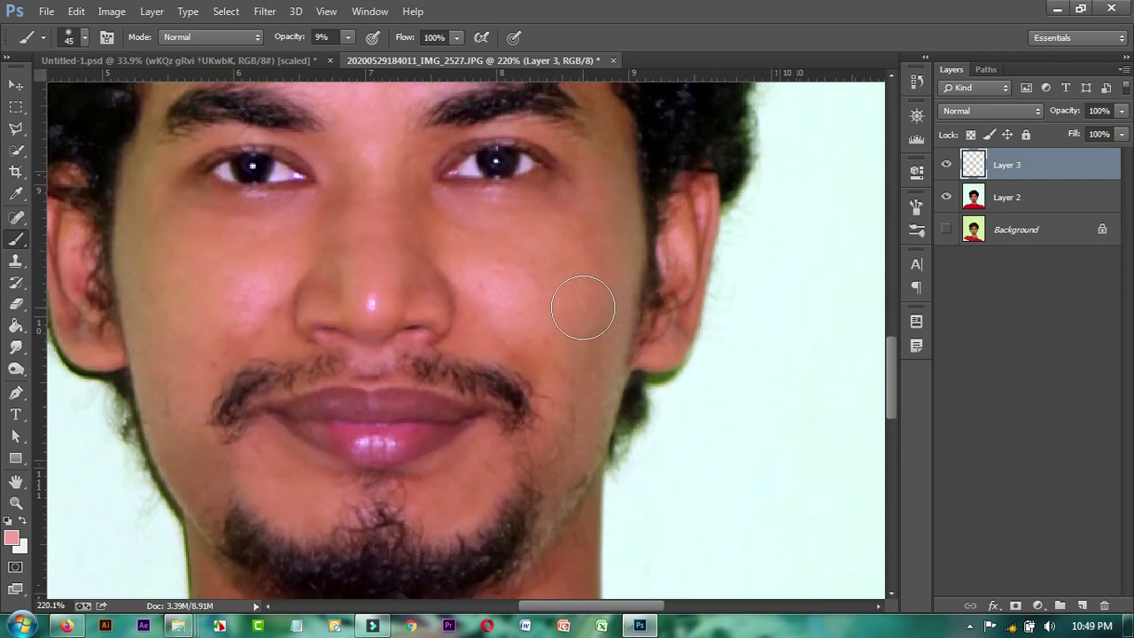
{"action": "scroll", "coordinate": [439, 324], "scroll_direction": "up", "scroll_amount": 1}
{"action": "left_click", "coordinate": [432, 324]}
{"action": "left_click", "coordinate": [376, 340]}
{"action": "left_click", "coordinate": [325, 342]}
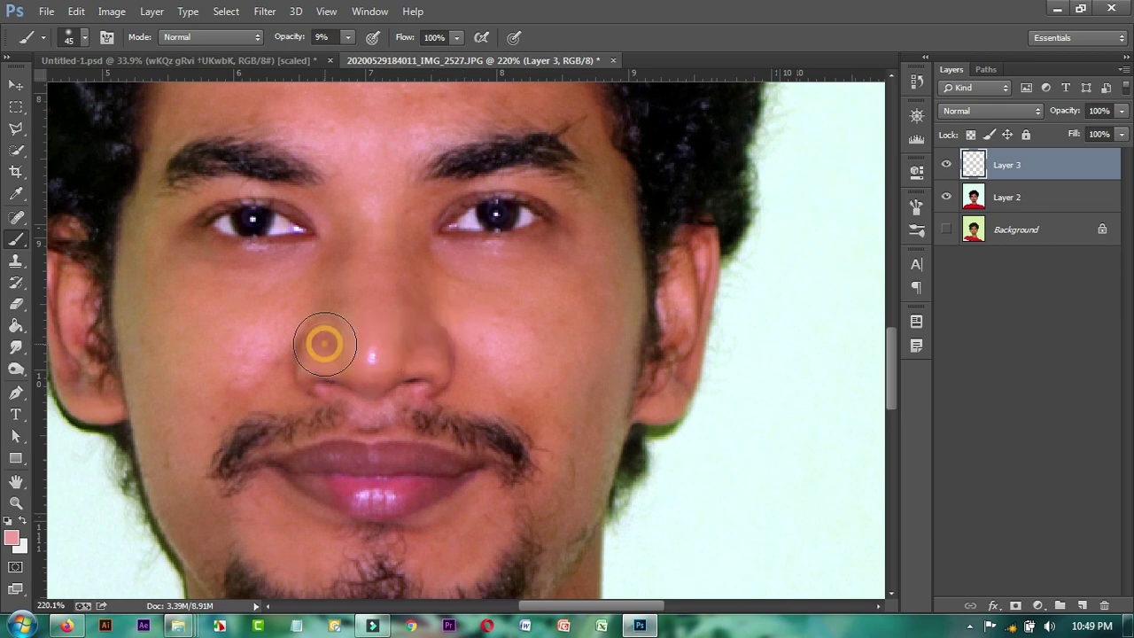
{"action": "scroll", "coordinate": [424, 326], "scroll_direction": "up", "scroll_amount": 3}
{"action": "scroll", "coordinate": [423, 326], "scroll_direction": "up", "scroll_amount": 2}
{"action": "left_click", "coordinate": [443, 239]}
{"action": "left_click", "coordinate": [304, 200]}
{"action": "left_click", "coordinate": [435, 185]}
{"action": "left_click", "coordinate": [519, 195]}
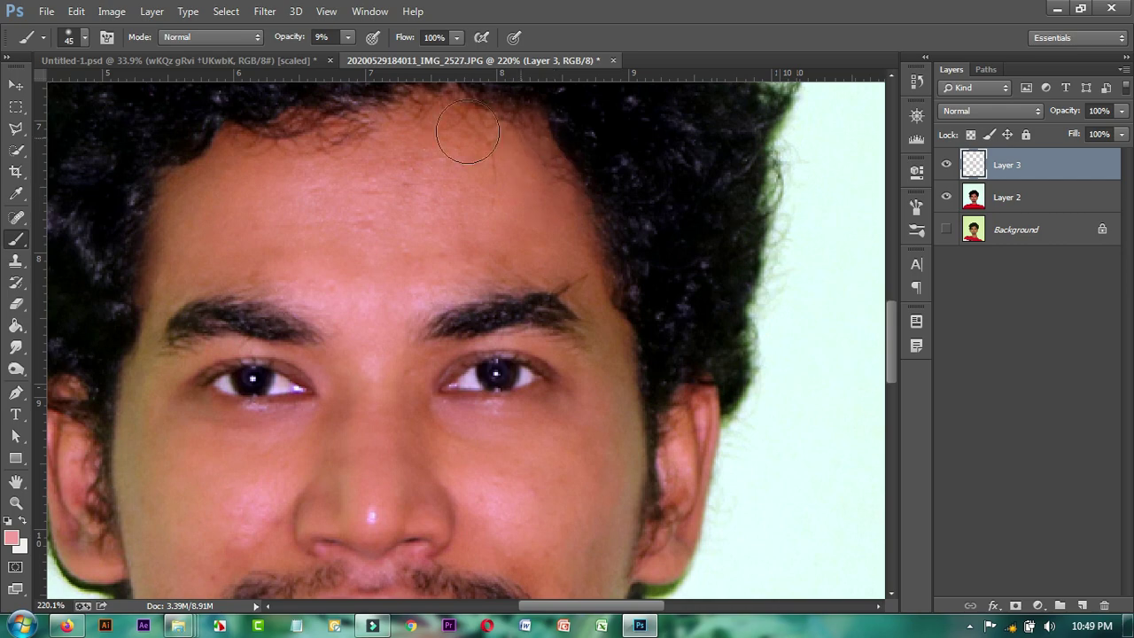
Review the painted skin and bring up the brush tip and hardness settings
{"action": "scroll", "coordinate": [566, 342], "scroll_direction": "down", "scroll_amount": 3}
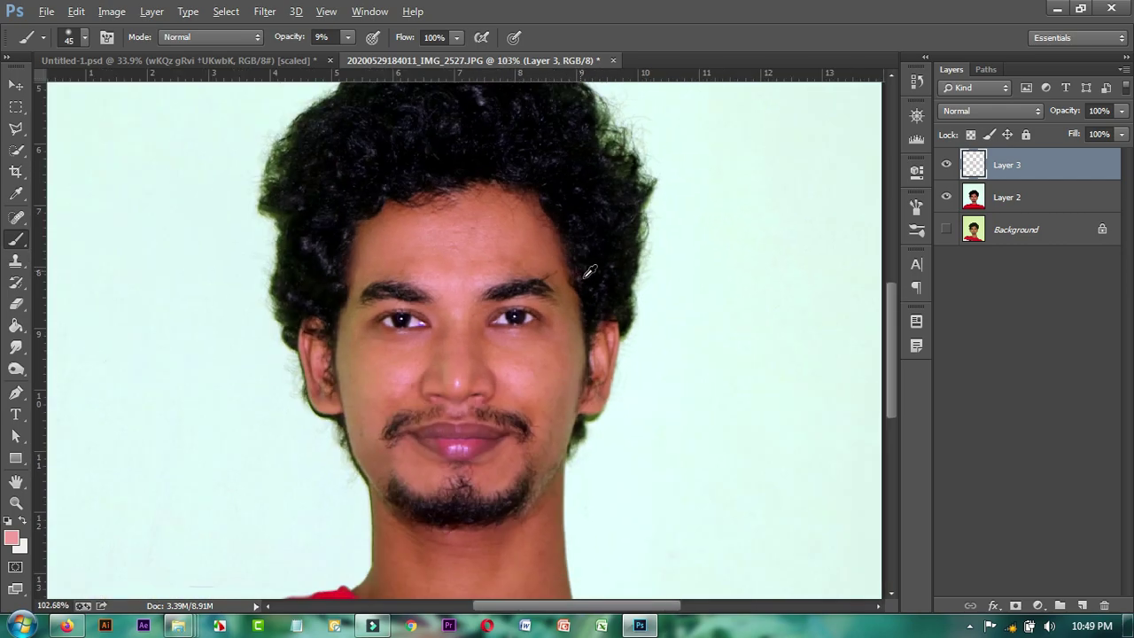
{"action": "scroll", "coordinate": [567, 341], "scroll_direction": "down", "scroll_amount": 2}
{"action": "scroll", "coordinate": [426, 467], "scroll_direction": "up", "scroll_amount": 3}
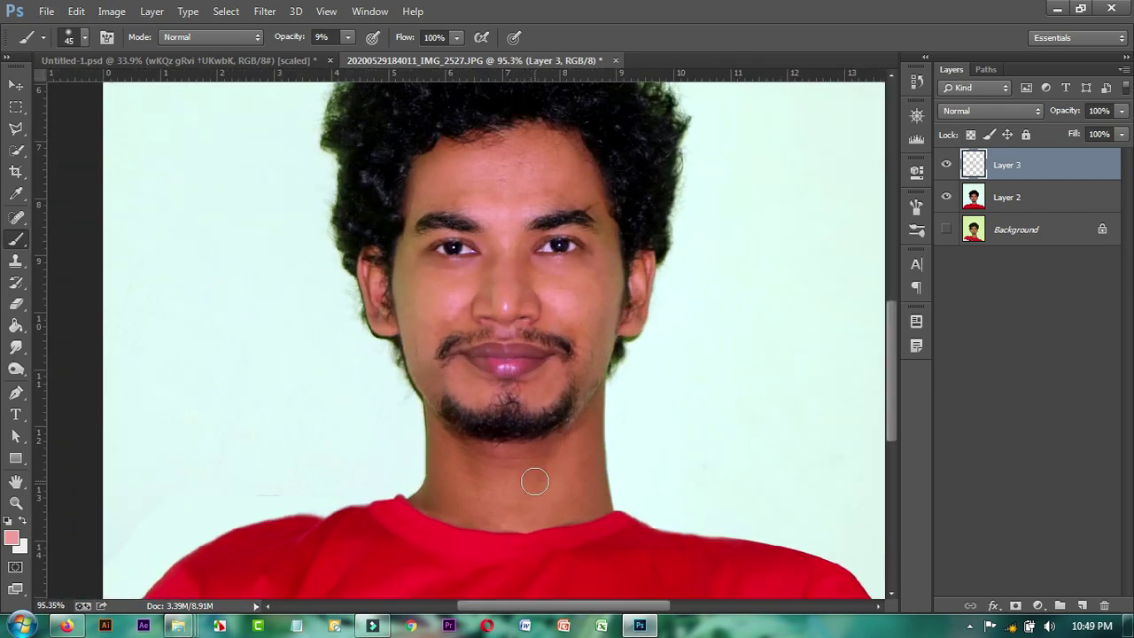
{"action": "scroll", "coordinate": [533, 479], "scroll_direction": "up", "scroll_amount": 1}
{"action": "scroll", "coordinate": [385, 266], "scroll_direction": "up", "scroll_amount": 1}
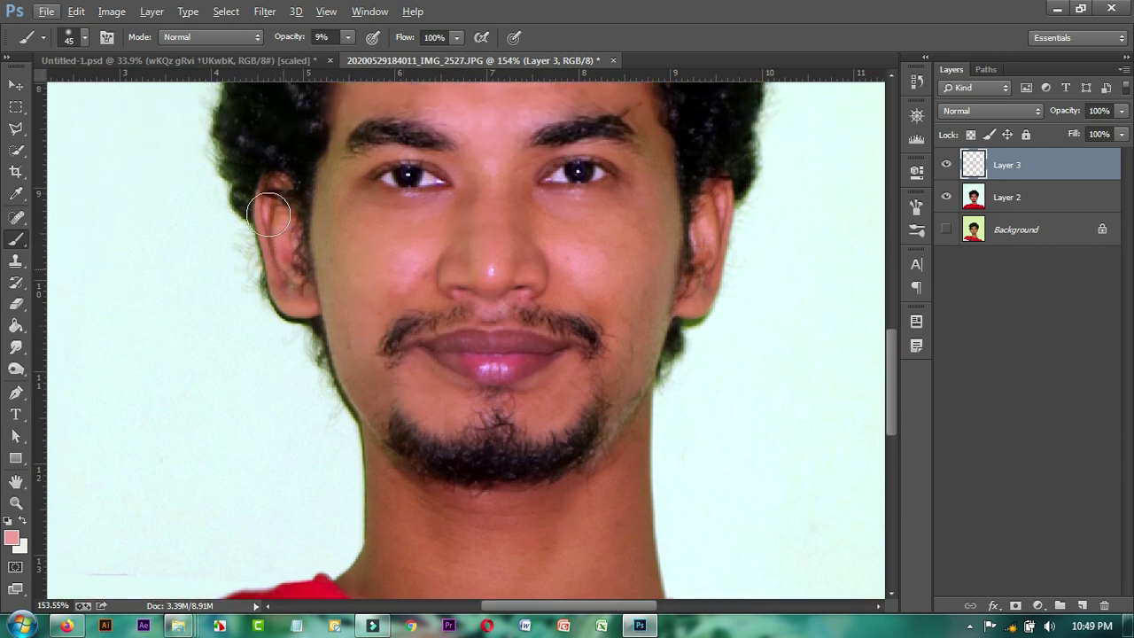
{"action": "scroll", "coordinate": [709, 293], "scroll_direction": "down", "scroll_amount": 2}
{"action": "scroll", "coordinate": [719, 324], "scroll_direction": "down", "scroll_amount": 1}
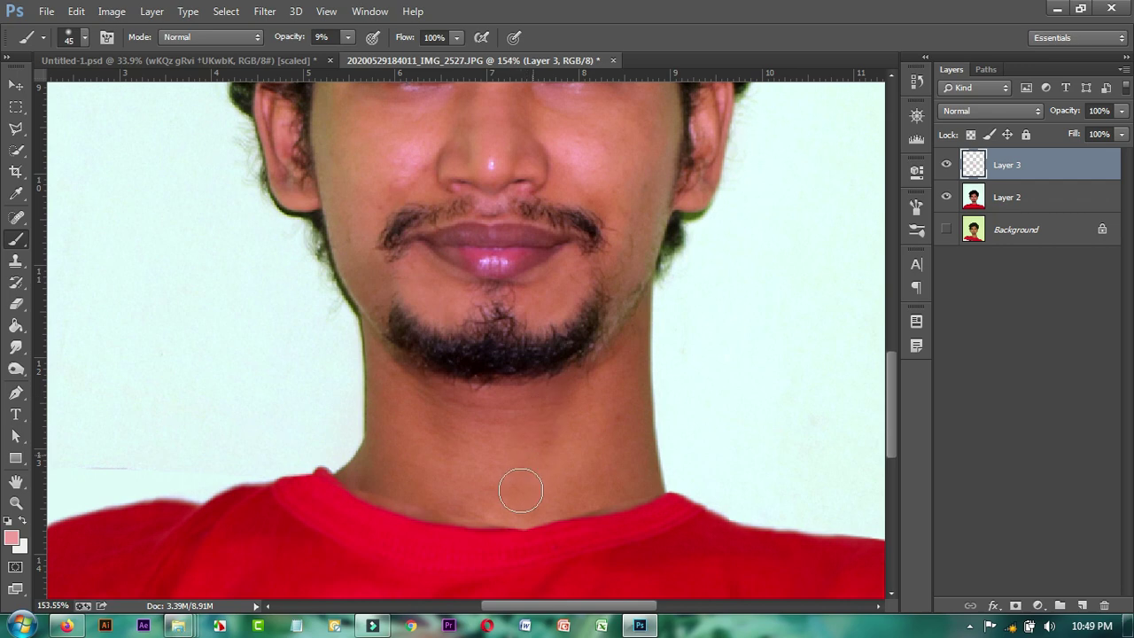
{"action": "right_click", "coordinate": [631, 355]}
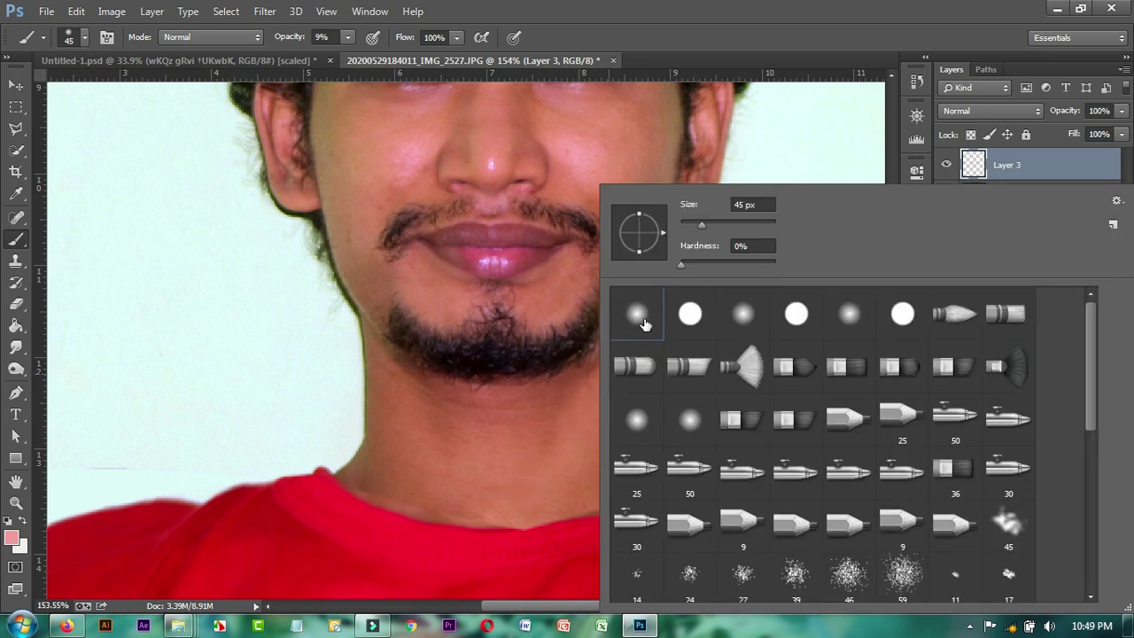
{"action": "left_click", "coordinate": [670, 31]}
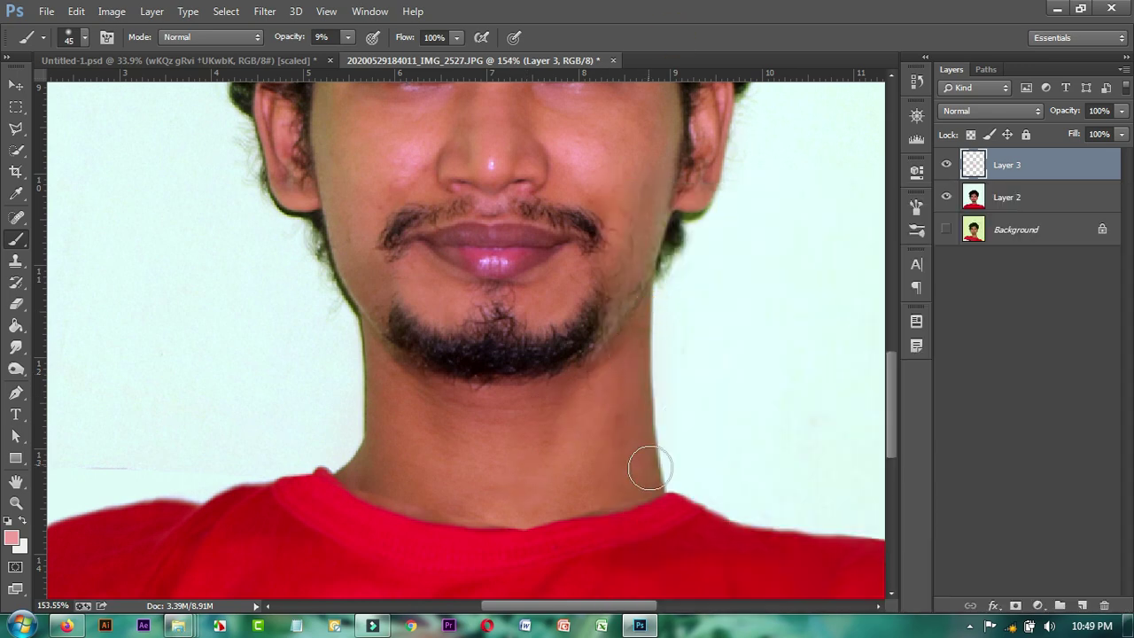
{"action": "type", "text": "9"}
{"action": "key", "text": "Return"}
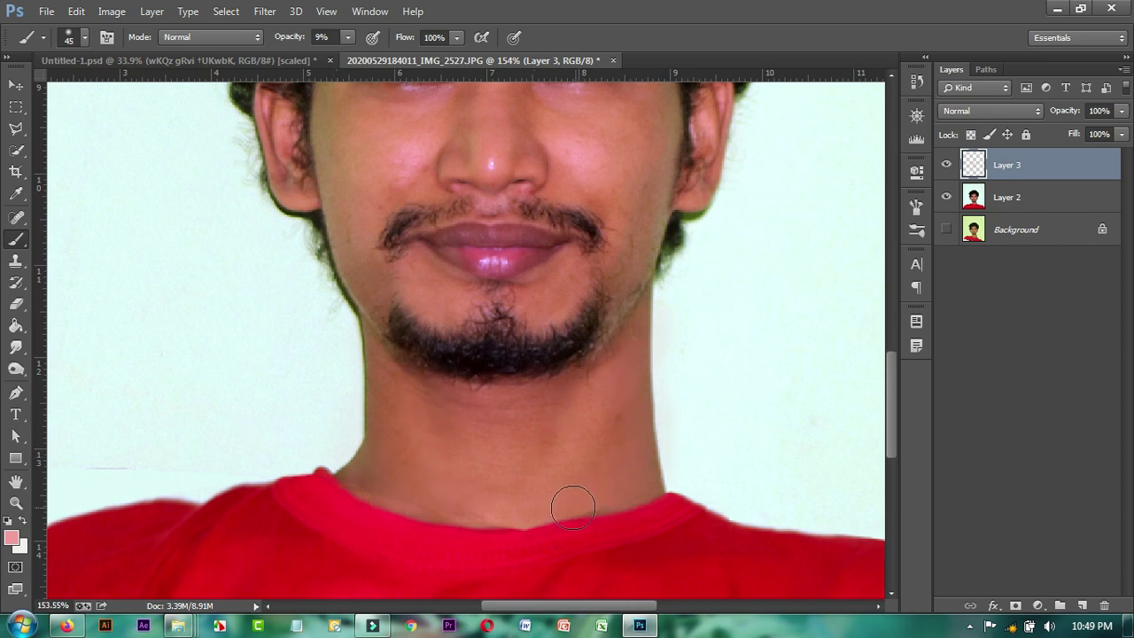
{"action": "scroll", "coordinate": [573, 507], "scroll_direction": "down", "scroll_amount": 3}
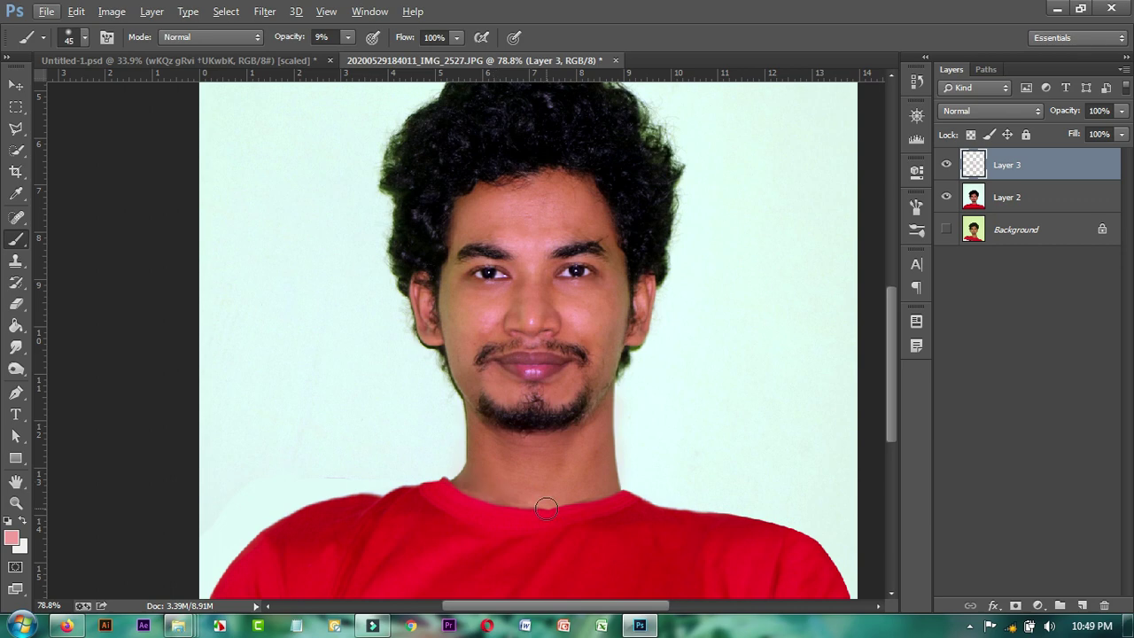
{"action": "scroll", "coordinate": [553, 513], "scroll_direction": "up", "scroll_amount": 2}
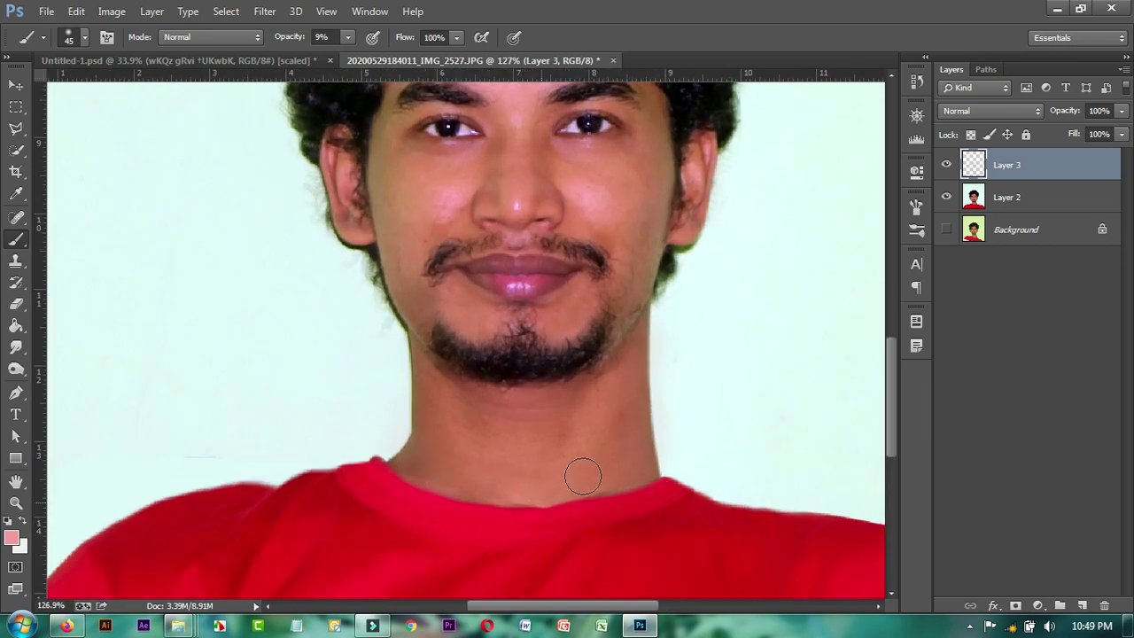
{"action": "scroll", "coordinate": [611, 479], "scroll_direction": "down", "scroll_amount": 2}
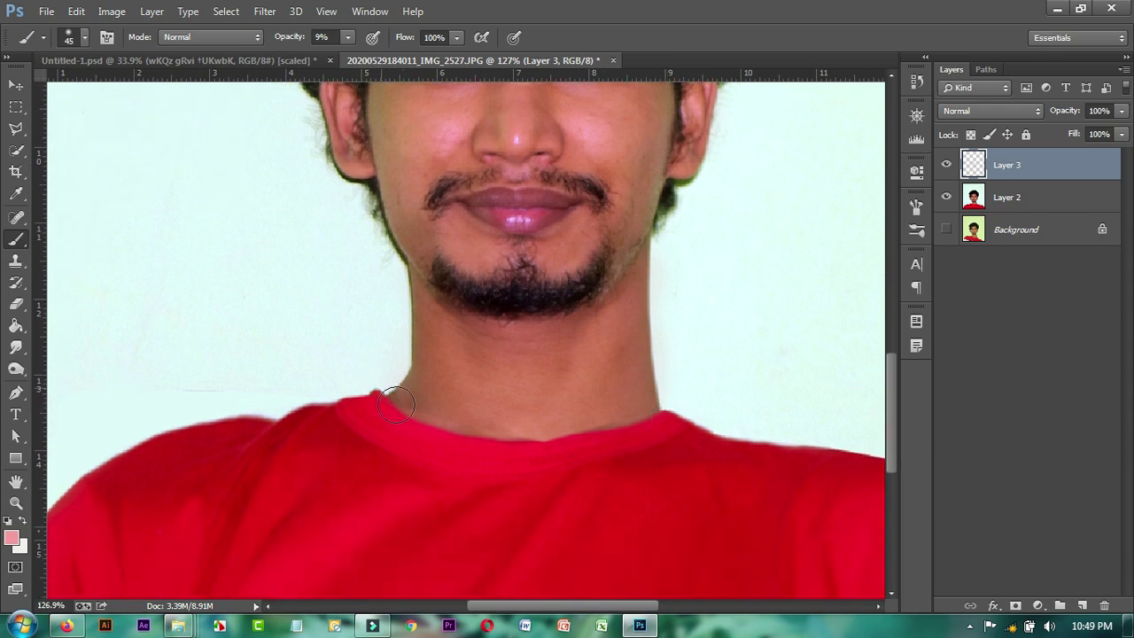
{"action": "scroll", "coordinate": [537, 423], "scroll_direction": "up", "scroll_amount": 2}
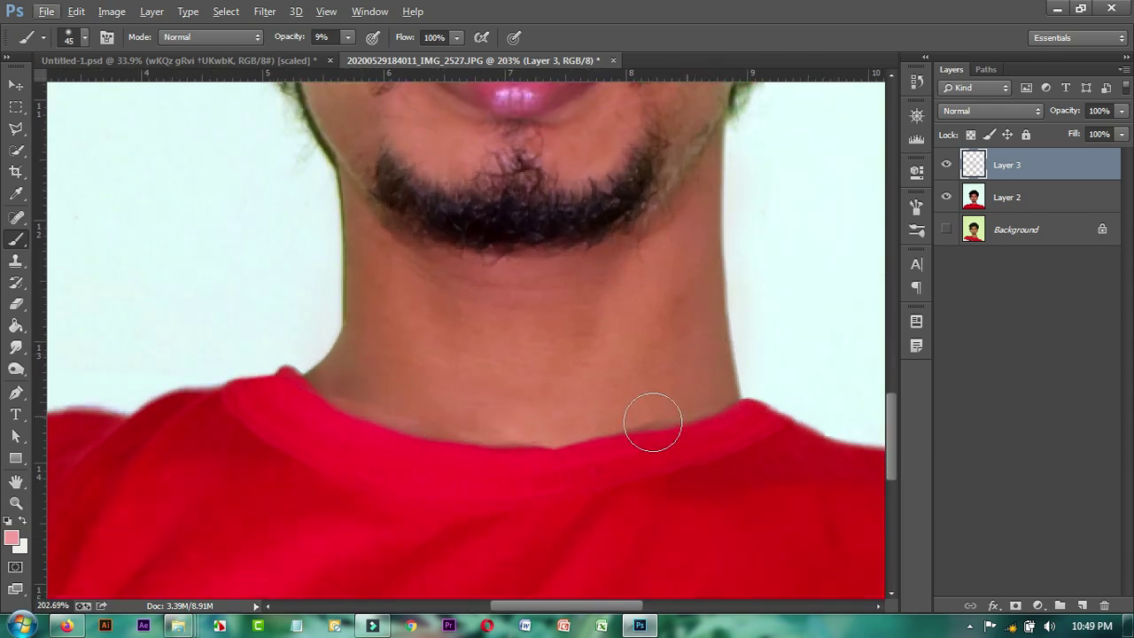
{"action": "scroll", "coordinate": [689, 412], "scroll_direction": "down", "scroll_amount": 3}
{"action": "scroll", "coordinate": [527, 410], "scroll_direction": "down", "scroll_amount": 3}
{"action": "scroll", "coordinate": [638, 492], "scroll_direction": "down", "scroll_amount": 3}
{"action": "scroll", "coordinate": [562, 506], "scroll_direction": "up", "scroll_amount": 2}
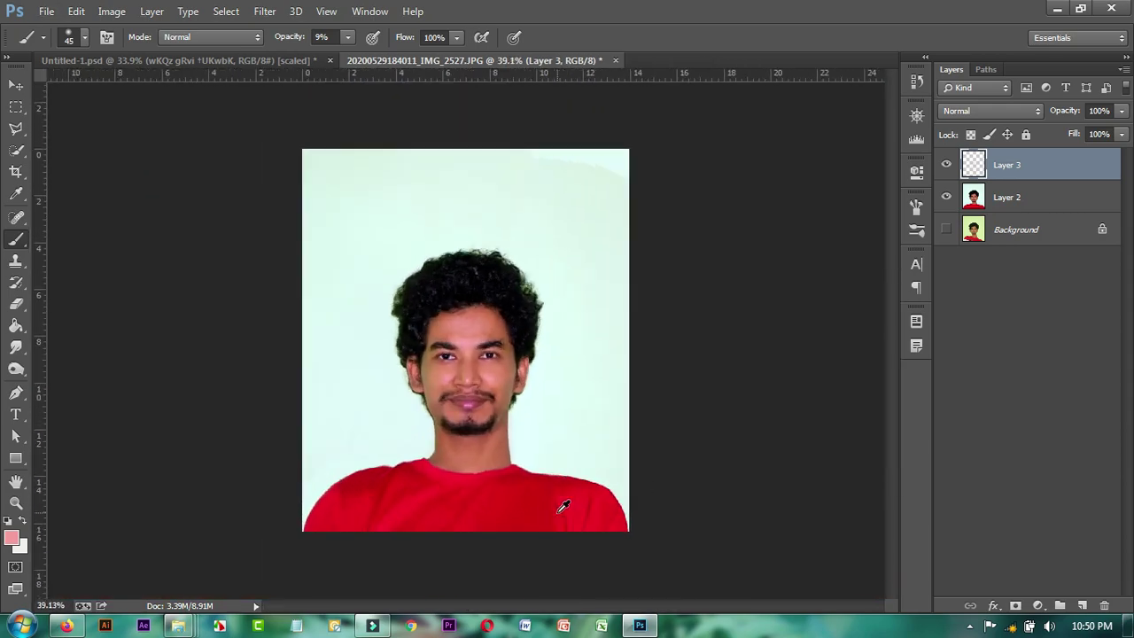
{"action": "scroll", "coordinate": [562, 507], "scroll_direction": "up", "scroll_amount": 2}
{"action": "scroll", "coordinate": [557, 514], "scroll_direction": "up", "scroll_amount": 2}
{"action": "scroll", "coordinate": [553, 492], "scroll_direction": "up", "scroll_amount": 2}
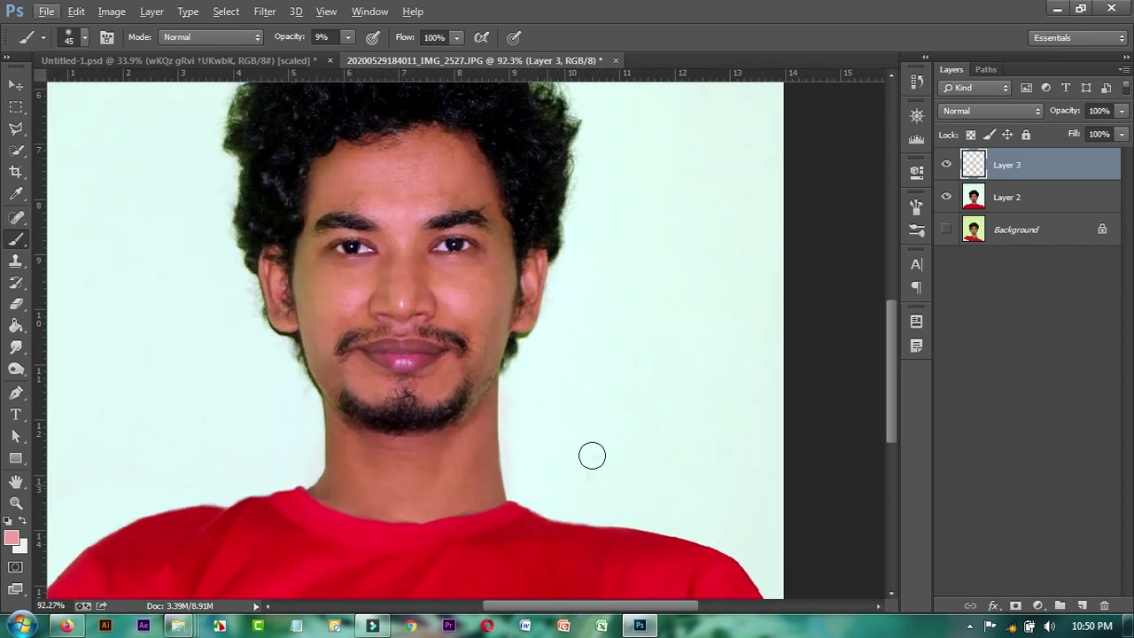
Toggle Layer 3's visibility to compare the skin with and without the paint
{"action": "left_click", "coordinate": [946, 166]}
{"action": "left_click", "coordinate": [946, 165]}
{"action": "left_click", "coordinate": [946, 166]}
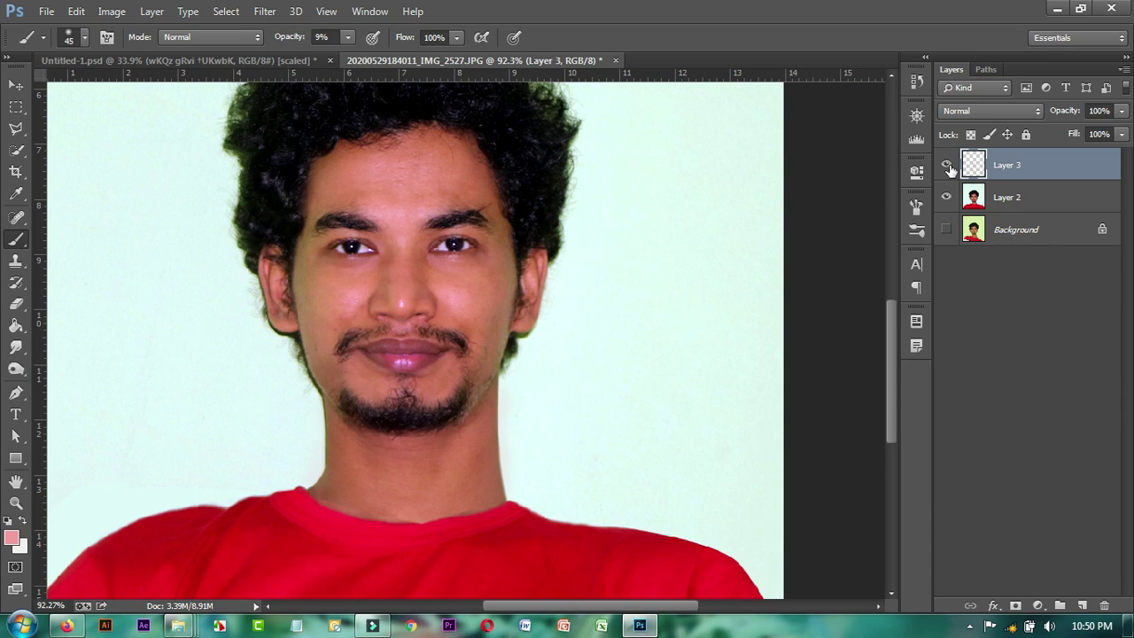
{"action": "left_click", "coordinate": [948, 166]}
Brush extra soft strokes over the forehead down to the left brow and both cheeks
{"action": "left_click", "coordinate": [364, 166]}
{"action": "mouse_move", "coordinate": [360, 188]}
{"action": "left_mouse_down"}
{"action": "mouse_move", "coordinate": [470, 202]}
{"action": "mouse_move", "coordinate": [496, 221]}
{"action": "mouse_move", "coordinate": [428, 155]}
{"action": "mouse_move", "coordinate": [305, 232]}
{"action": "left_mouse_up"}
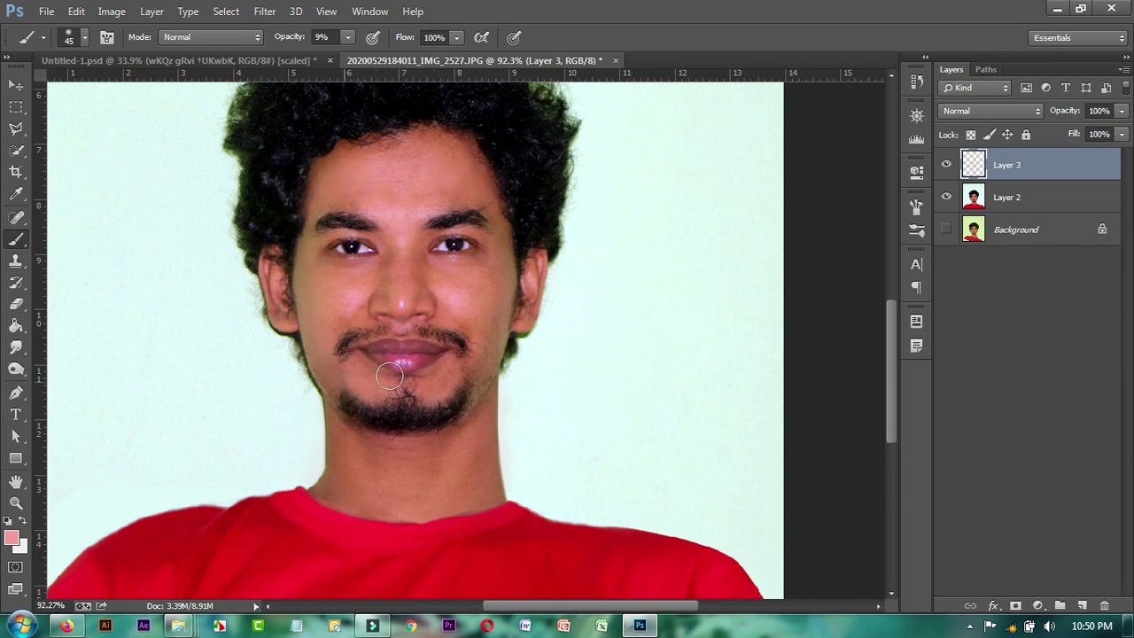
{"action": "left_click_drag", "start_coordinate": [333, 292], "coordinate": [348, 310]}
{"action": "left_click_drag", "start_coordinate": [452, 294], "coordinate": [463, 292]}
Try lowering Layer 3's opacity toward 64%, keeping the layer at 100%
{"action": "left_click", "coordinate": [1120, 115]}
{"action": "mouse_move", "coordinate": [1099, 130]}
{"action": "left_mouse_down"}
{"action": "mouse_move", "coordinate": [1110, 130]}
{"action": "mouse_move", "coordinate": [1089, 130]}
{"action": "mouse_move", "coordinate": [1121, 132]}
{"action": "left_mouse_up"}
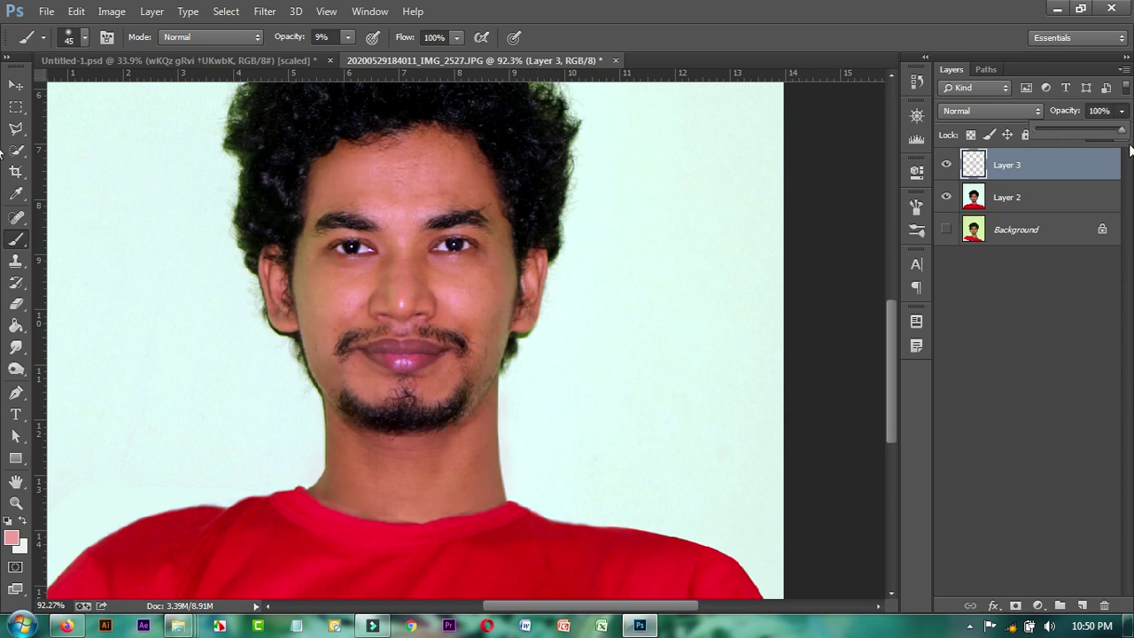
{"action": "scroll", "coordinate": [538, 308], "scroll_direction": "down", "scroll_amount": 3}
{"action": "scroll", "coordinate": [567, 344], "scroll_direction": "up", "scroll_amount": 1}
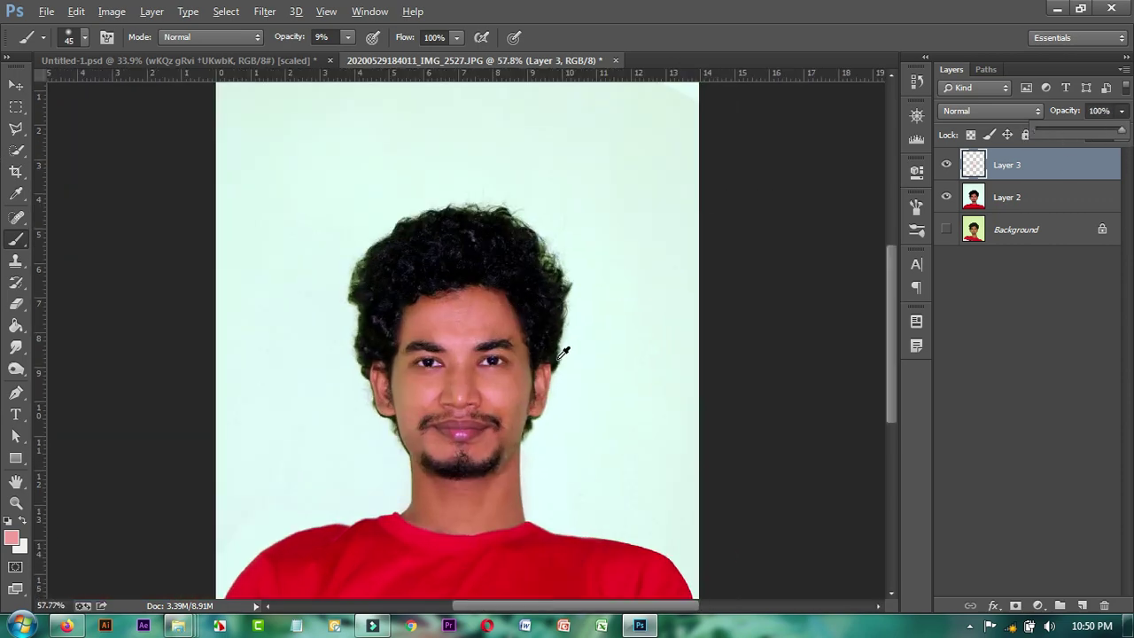